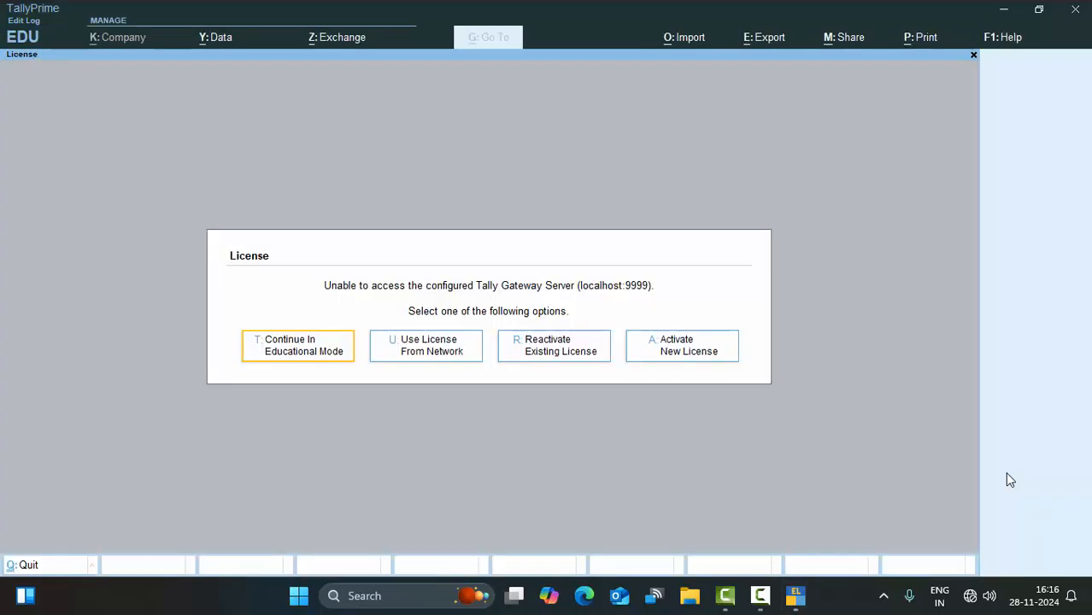
# Continue in educational mode and open the Create Company form from the company menu.
pyautogui.click(287, 349)
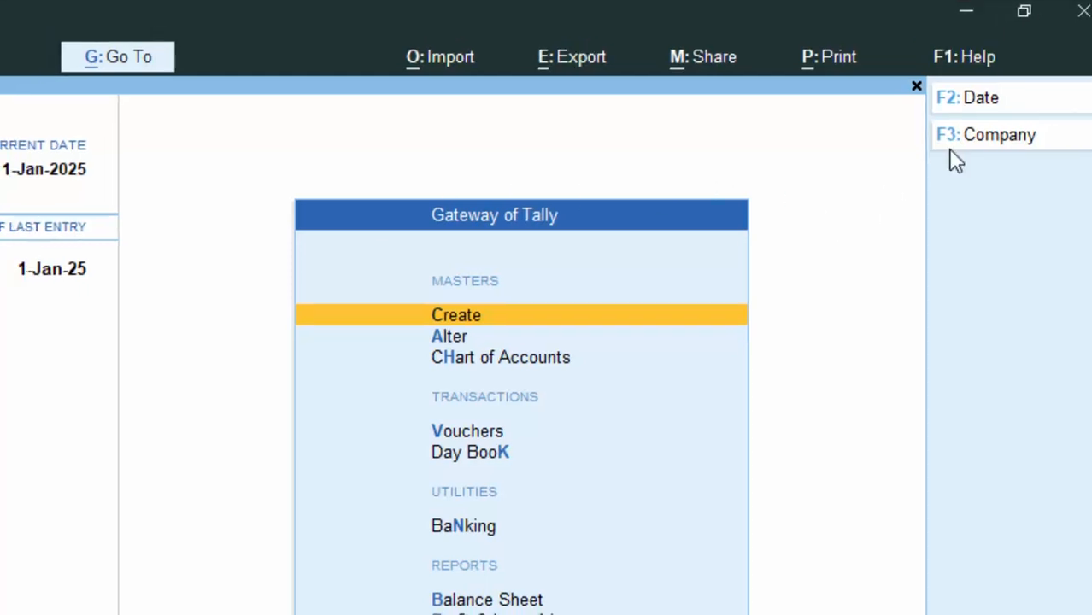
pyautogui.click(935, 145)
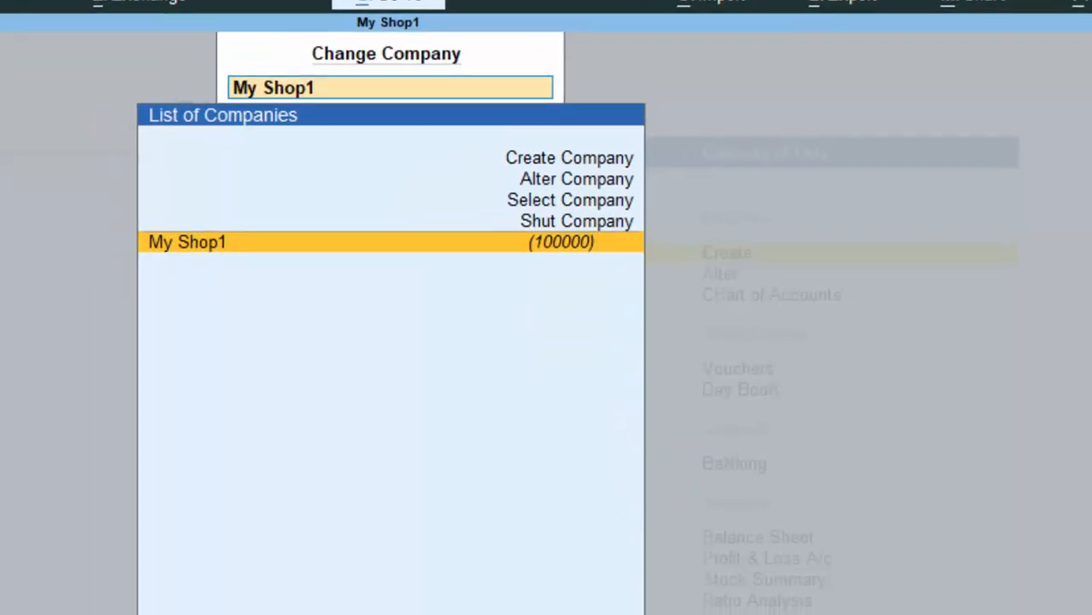
pyautogui.press('Up')
pyautogui.press('Up')
pyautogui.press('Up')
pyautogui.press('Up')
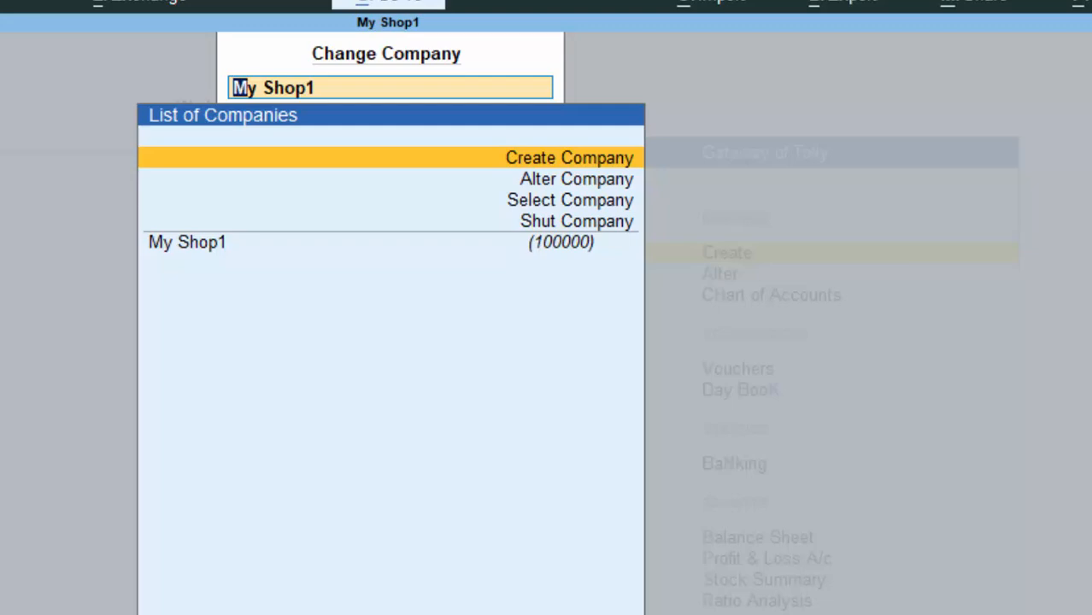
pyautogui.press('Return')
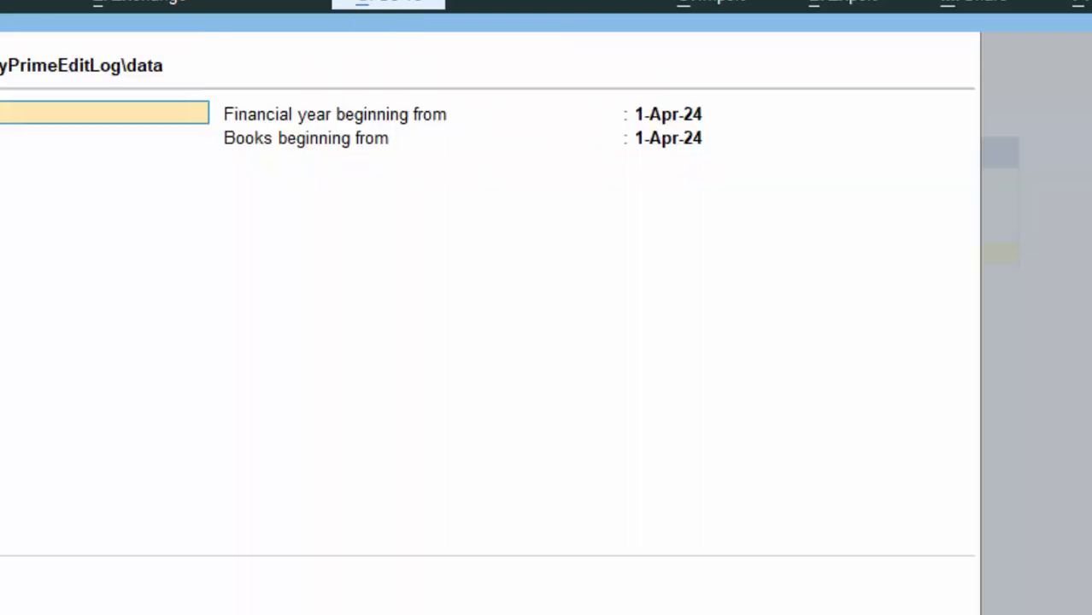
# Name the new company Shop5 and enter its address.
pyautogui.write('S')
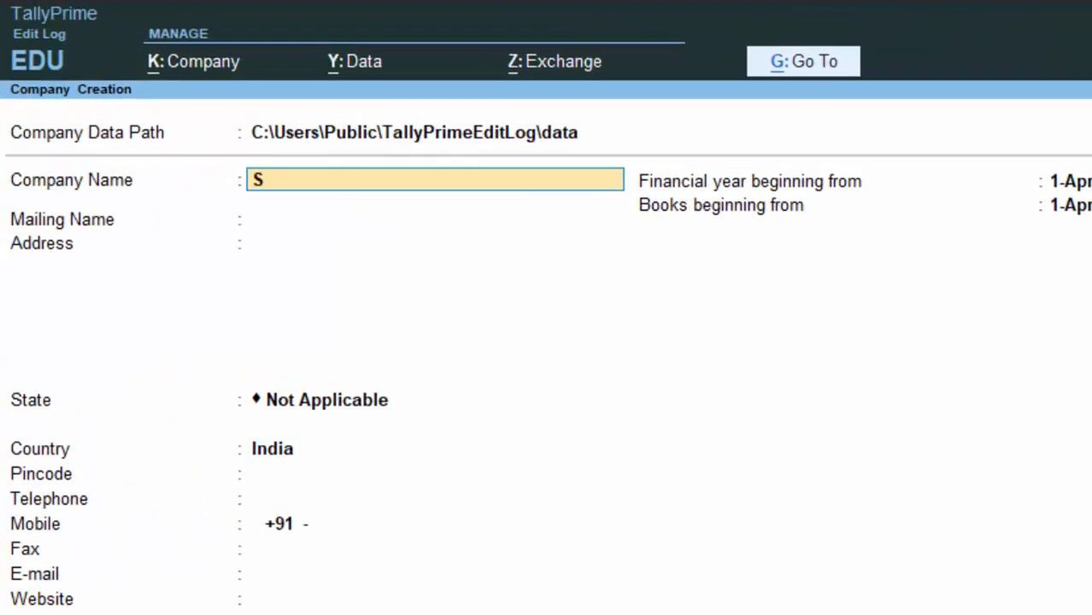
pyautogui.write('hap')
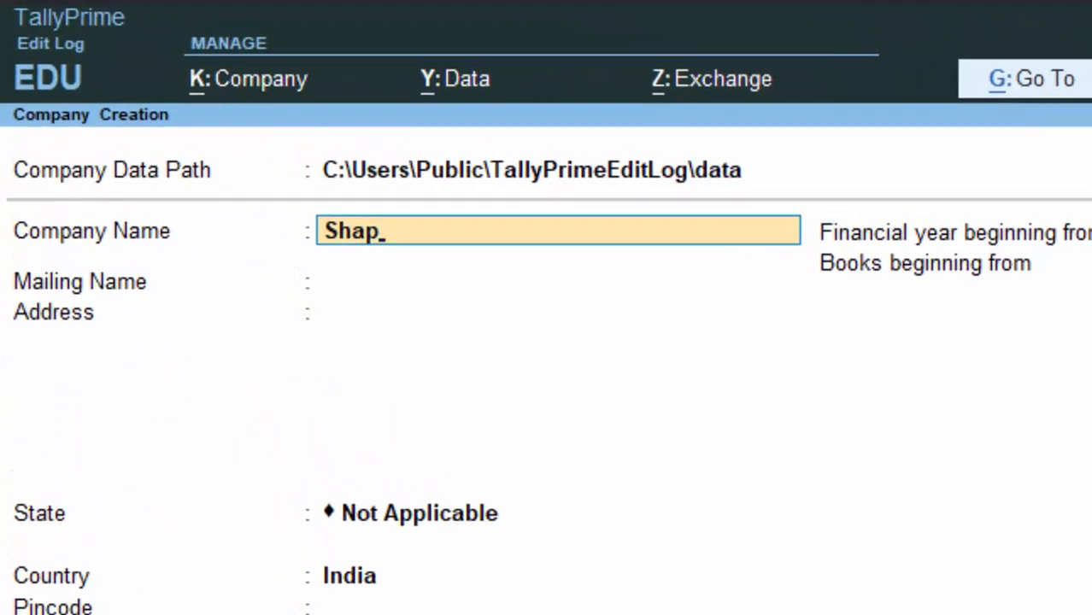
pyautogui.press('BackSpace')
pyautogui.press('BackSpace')
pyautogui.write('op5')
pyautogui.press('Return')
pyautogui.press('Return')
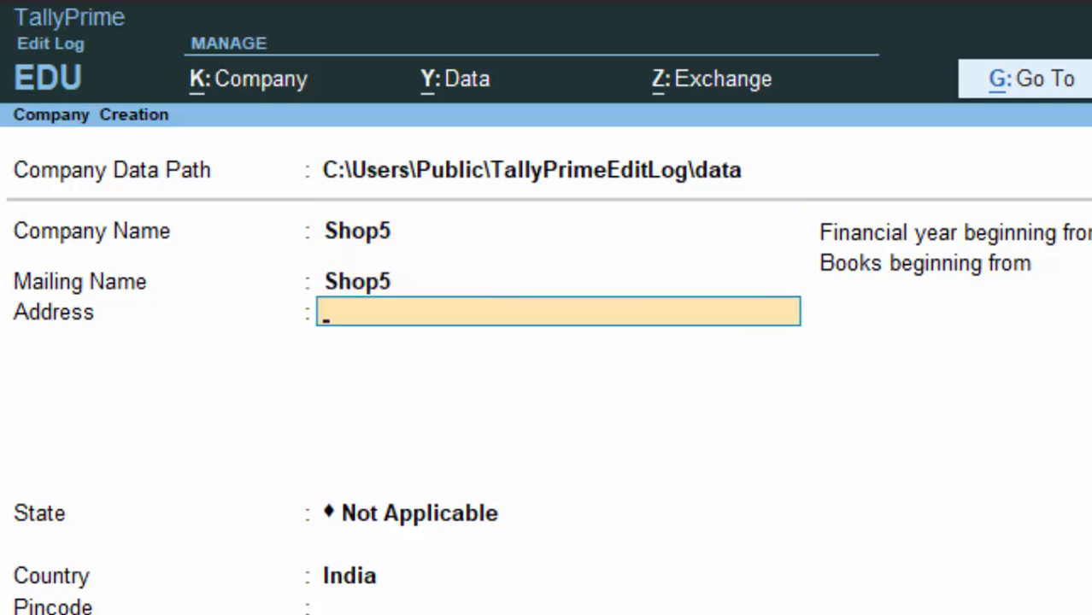
pyautogui.write('New c')
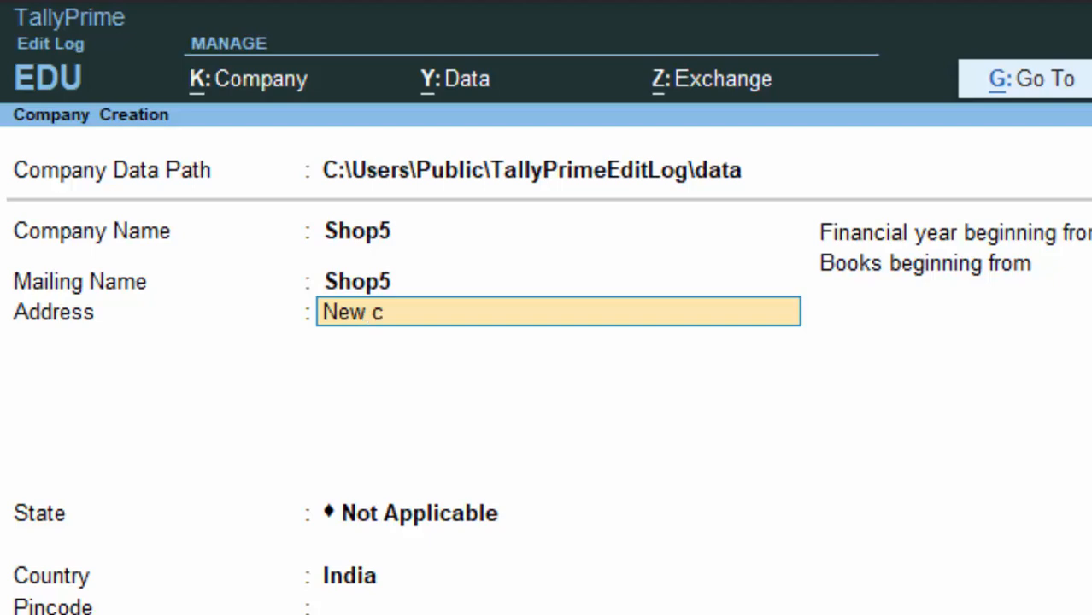
pyautogui.press('BackSpace')
pyautogui.write('Colony d')
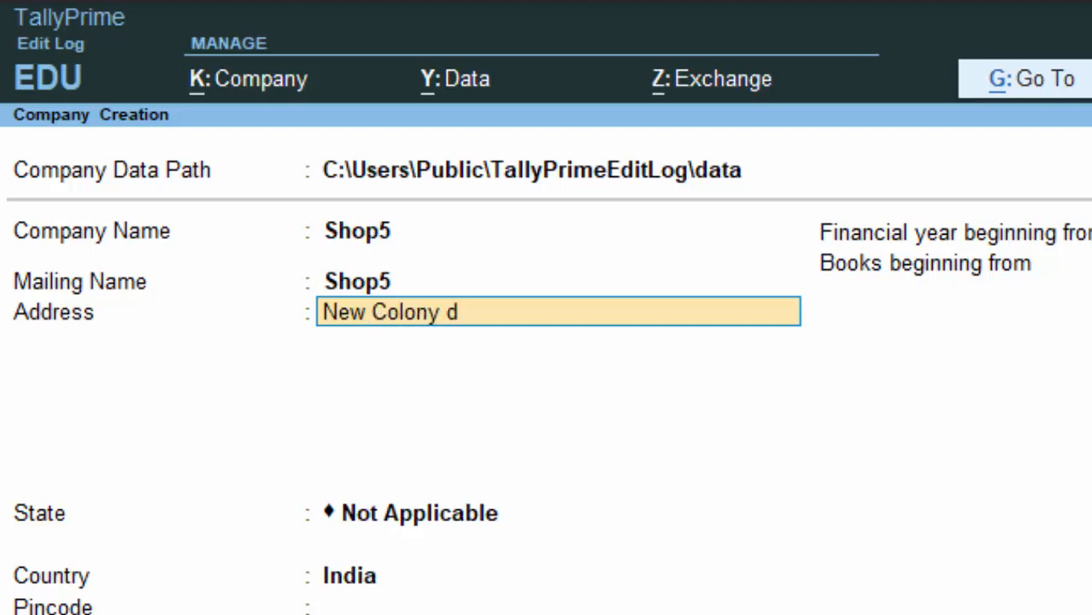
pyautogui.press('BackSpace')
pyautogui.write('Deori')
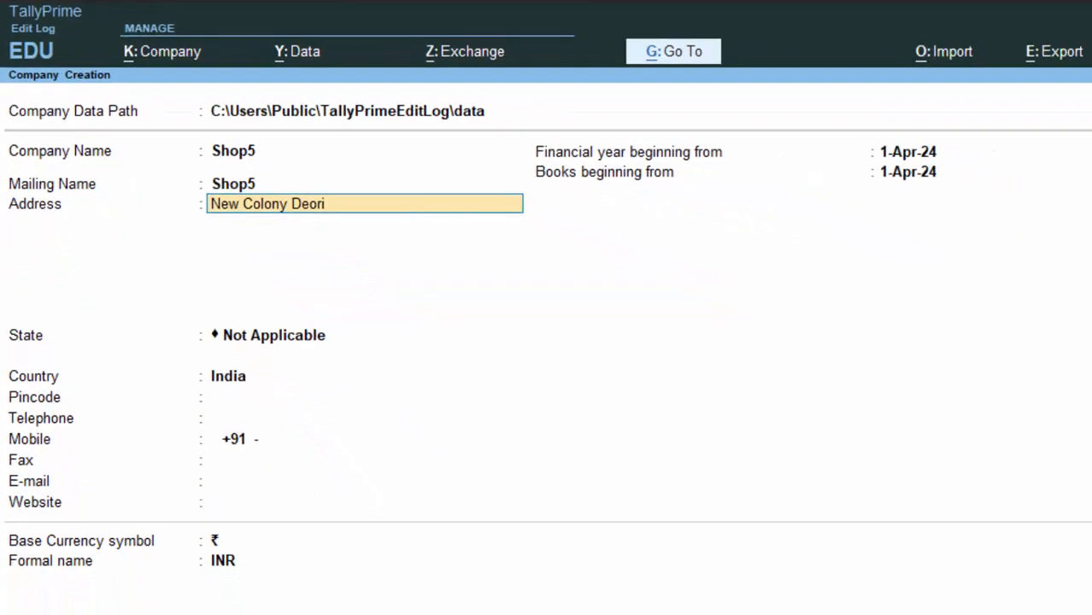
pyautogui.write('a')
pyautogui.press('Return')
pyautogui.press('Return')
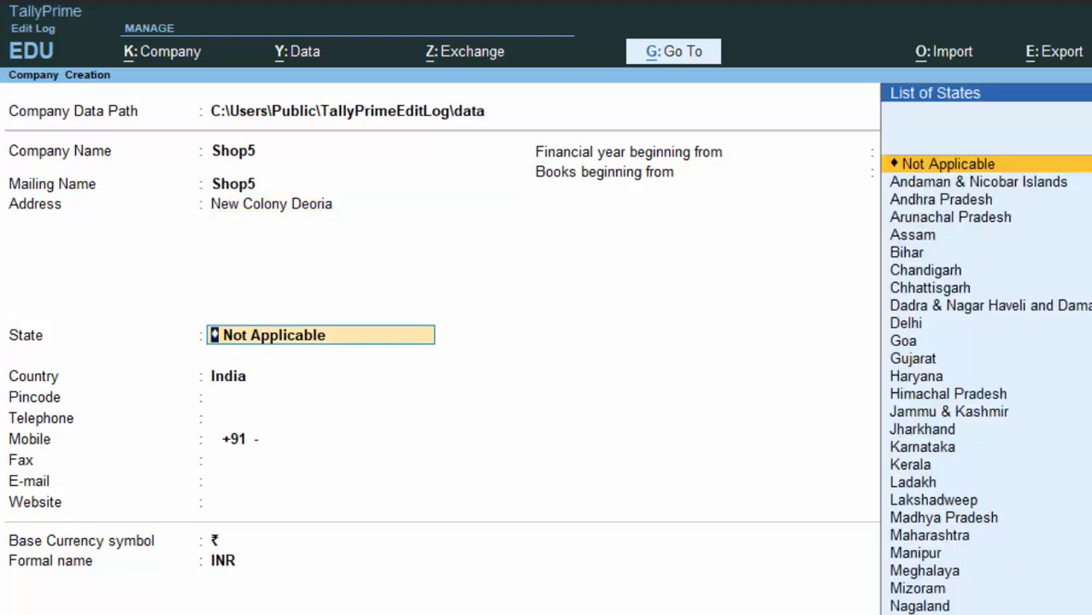
# Choose Uttar Pradesh as the state, enter the pincode, and keep the remaining defaults.
pyautogui.write('U')
pyautogui.press('Down')
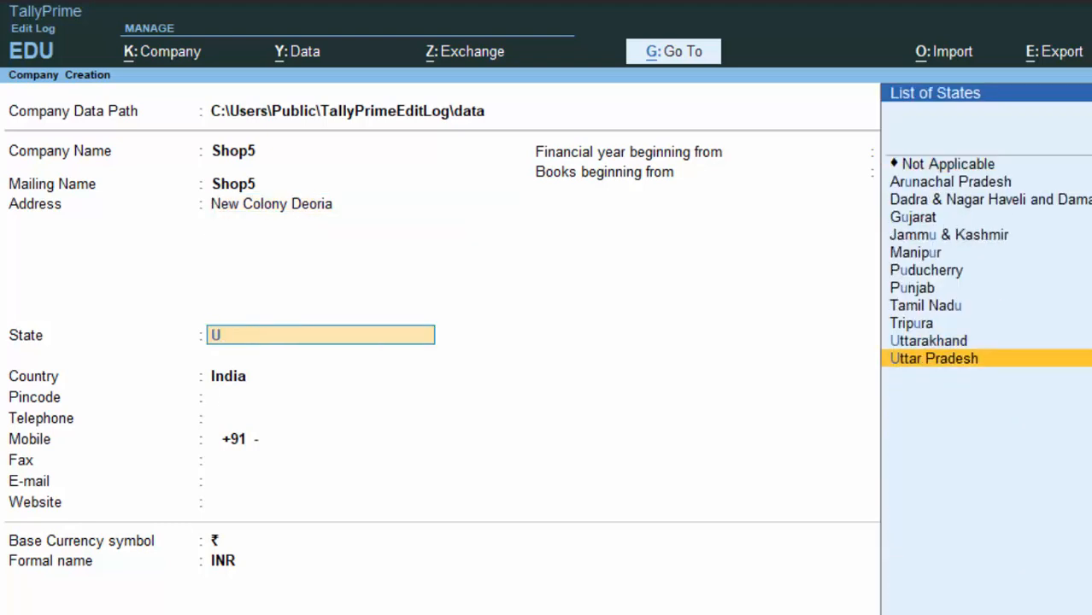
pyautogui.press('Return')
pyautogui.write('27400')
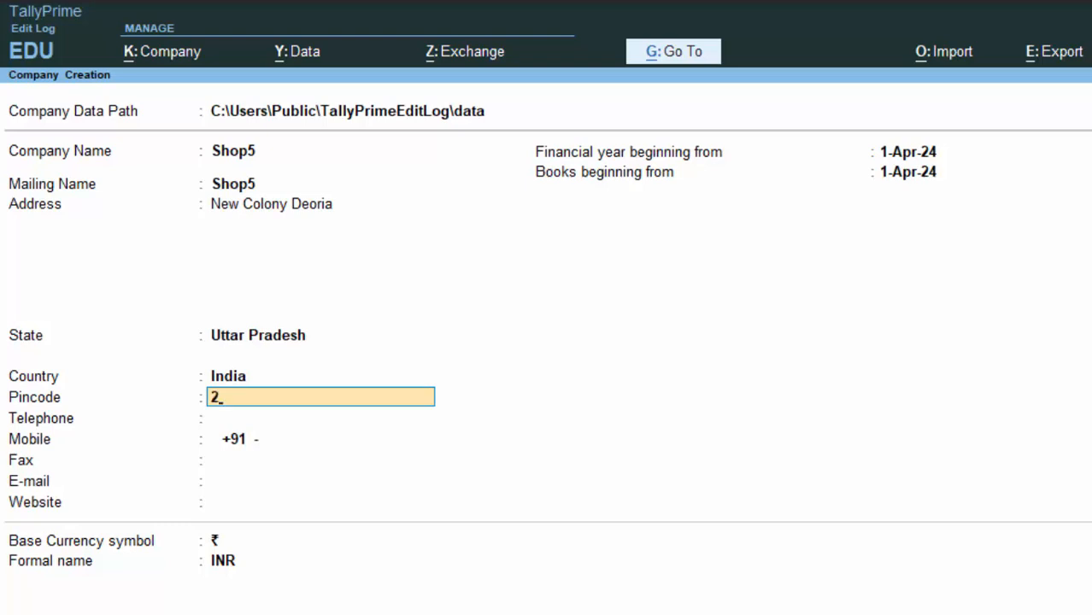
pyautogui.write('1')
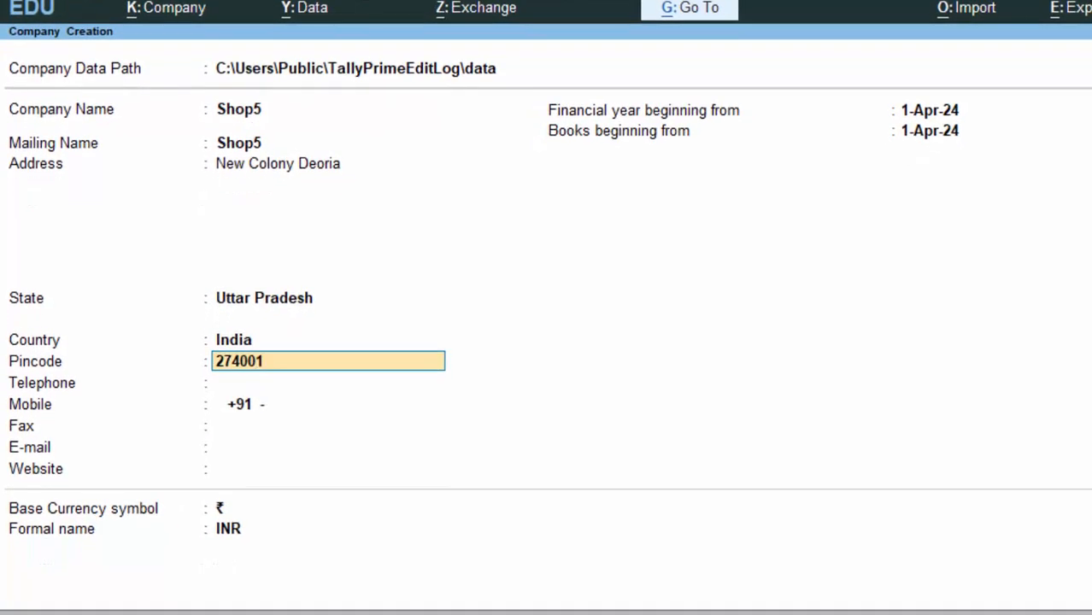
pyautogui.press('Return')
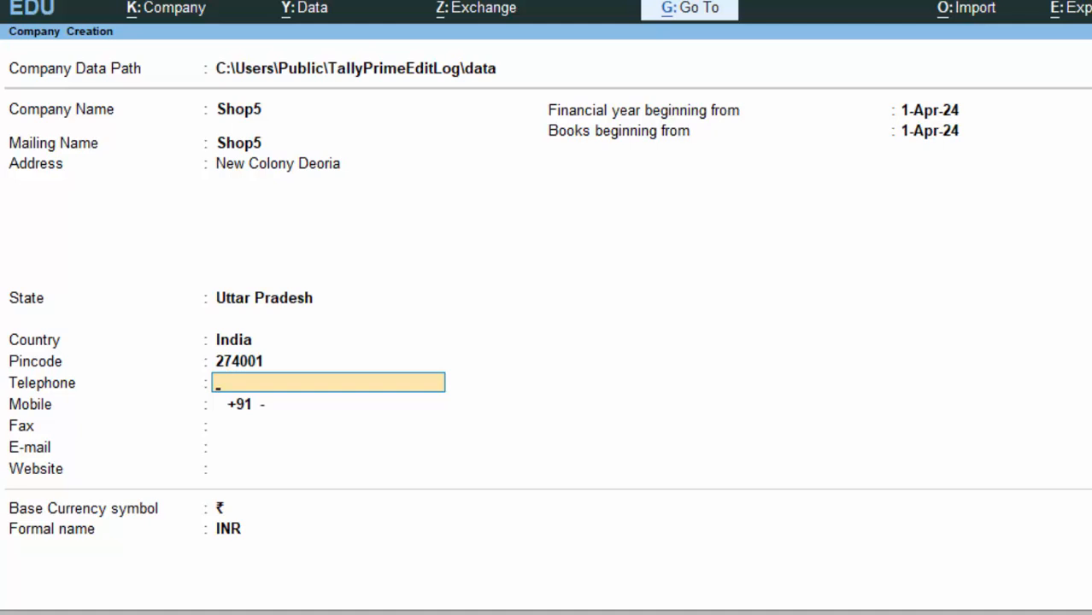
pyautogui.press('Return')
pyautogui.press('Return')
pyautogui.press('Return')
pyautogui.press('Return')
pyautogui.press('Return')
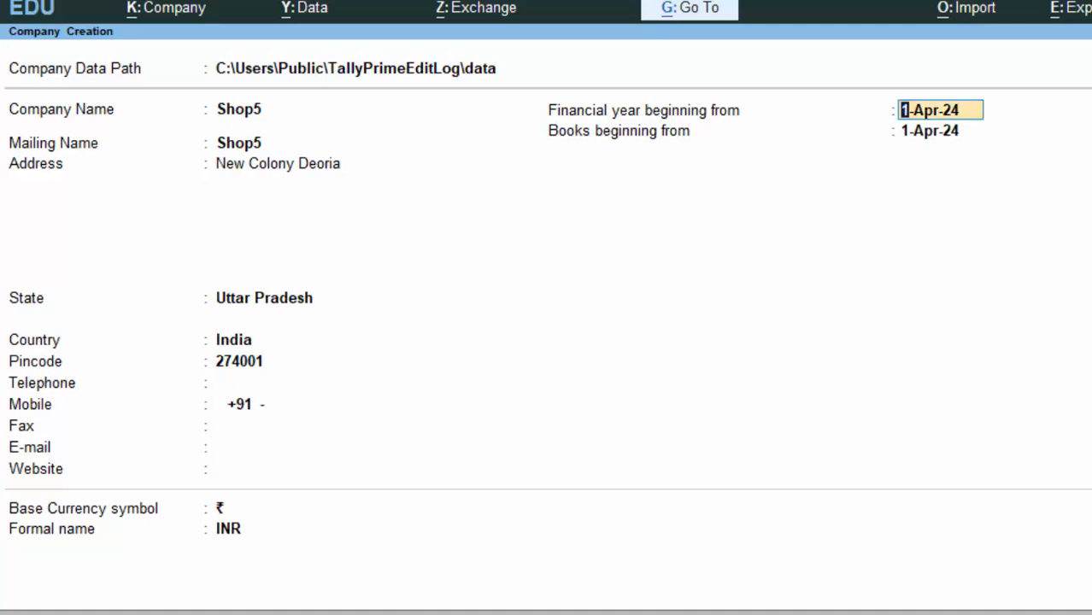
pyautogui.press('Return')
pyautogui.press('Return')
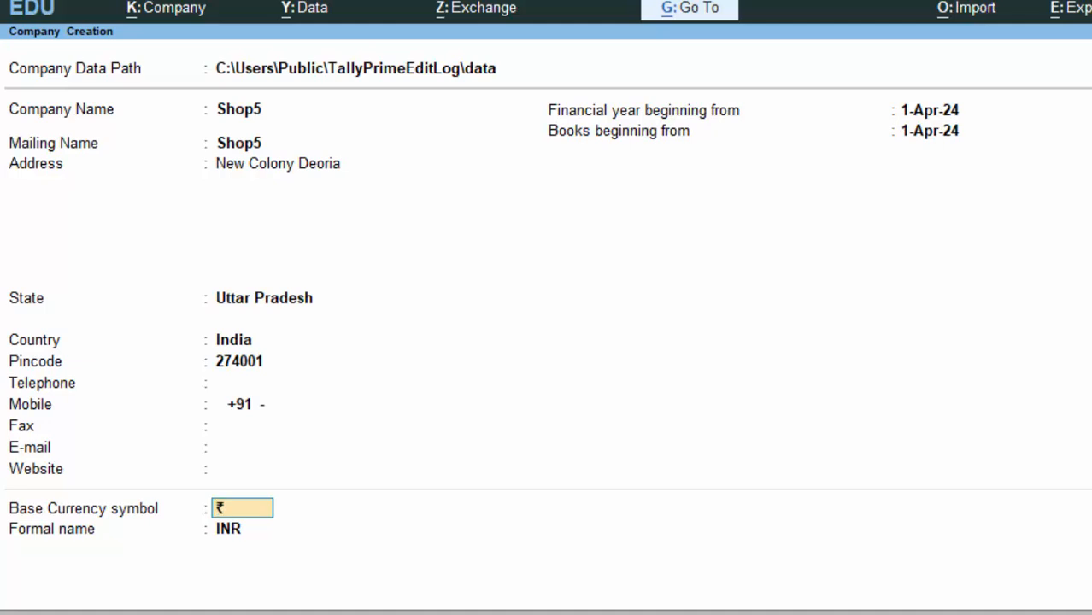
pyautogui.press('Return')
pyautogui.press('Return')
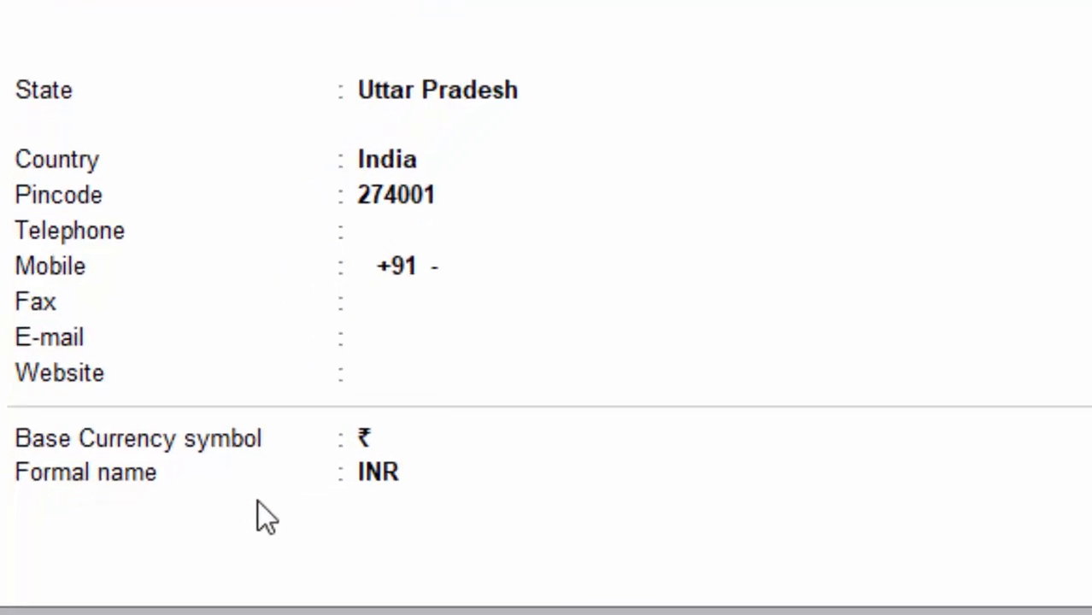
# Save Shop5 with default features and open it in Company Alteration.
pyautogui.press('Return')
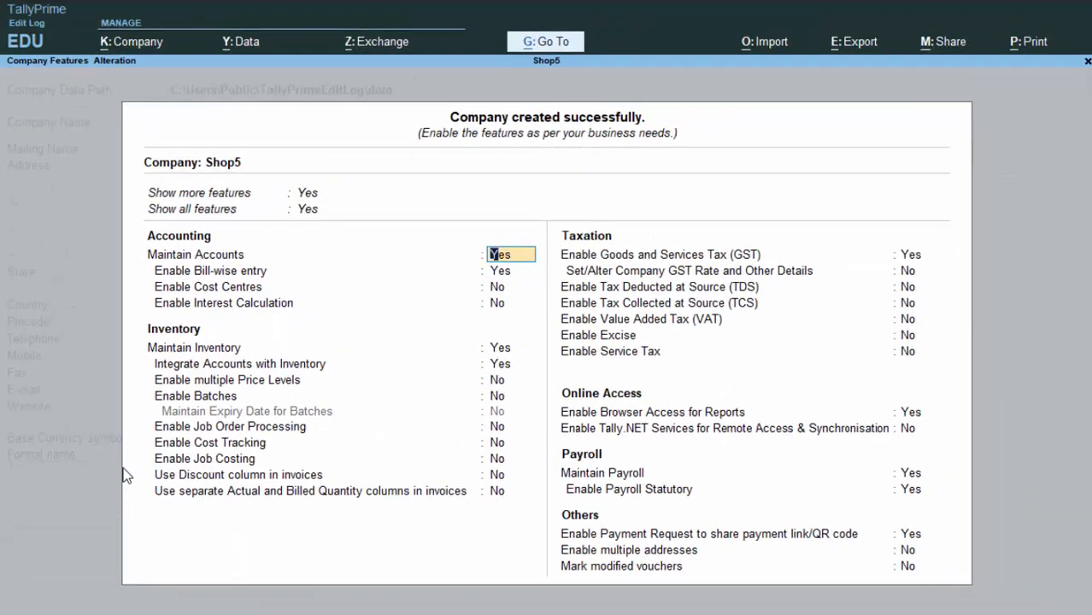
pyautogui.hotkey('ctrl', 'a')
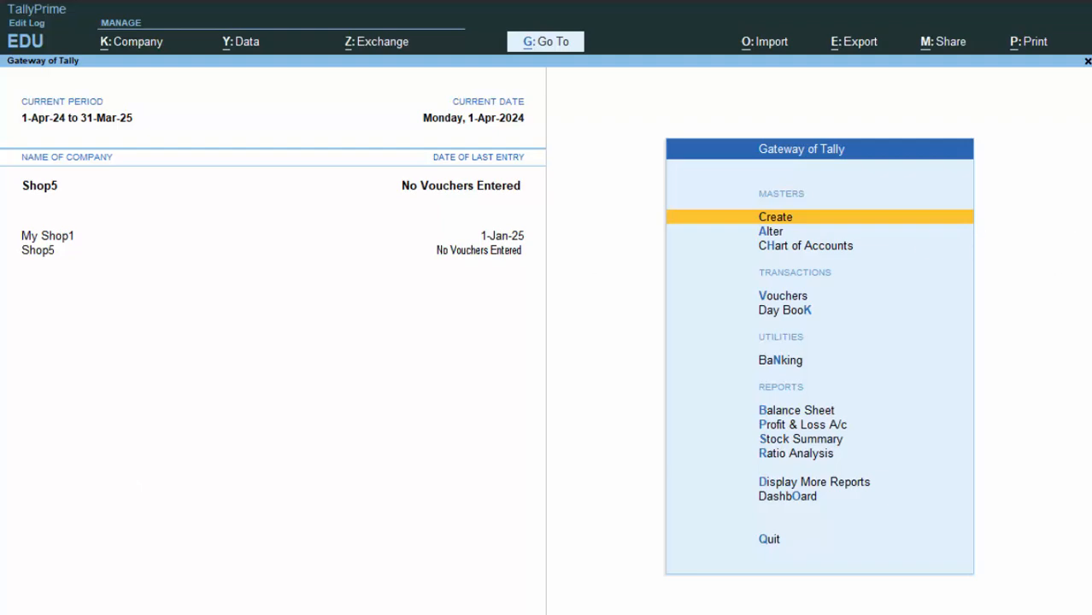
pyautogui.press('F3')
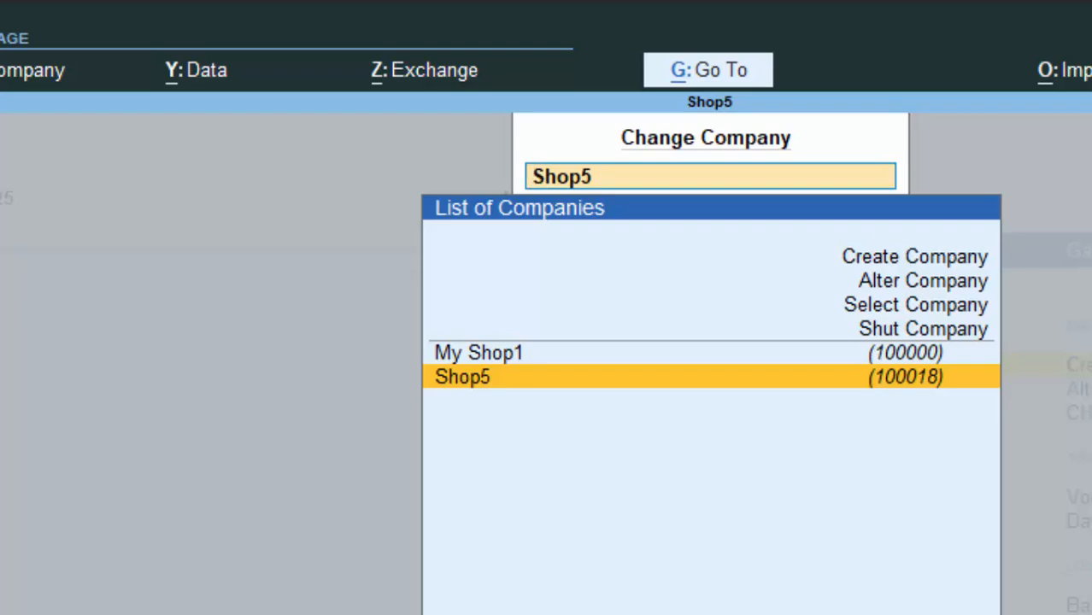
pyautogui.press('Up')
pyautogui.press('Up')
pyautogui.press('Up')
pyautogui.press('Return')
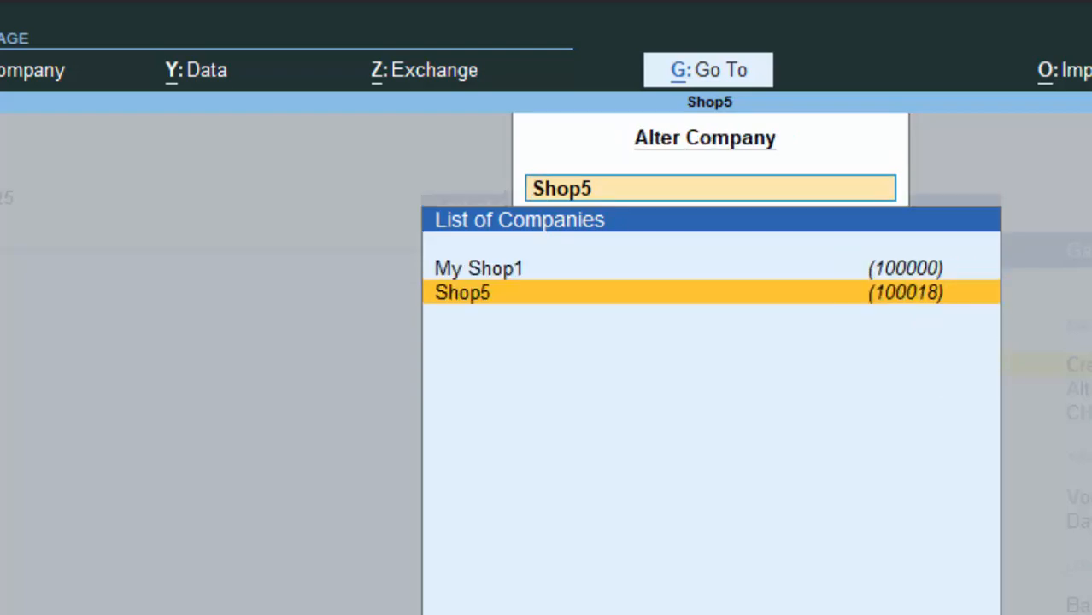
pyautogui.press('Return')
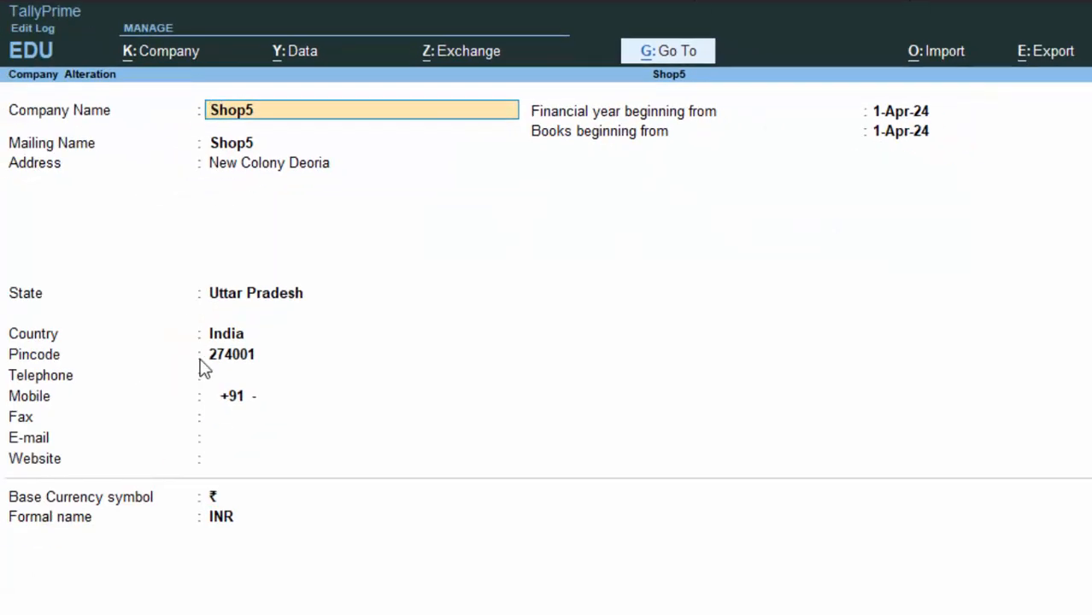
# Change Shop5's country from India to United States of America.
pyautogui.click(258, 299)
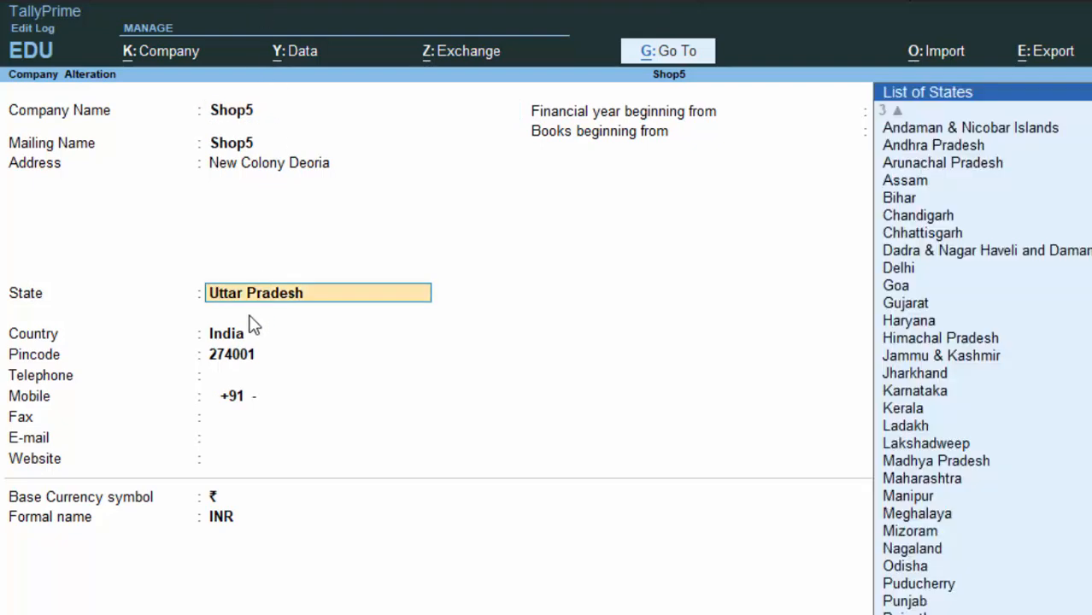
pyautogui.click(241, 340)
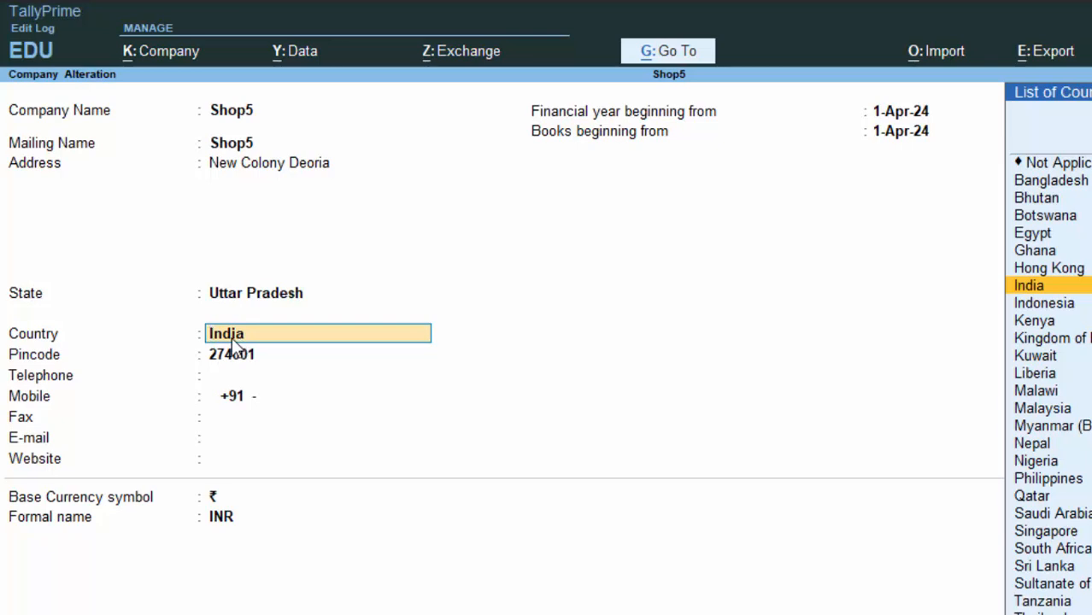
pyautogui.write('A')
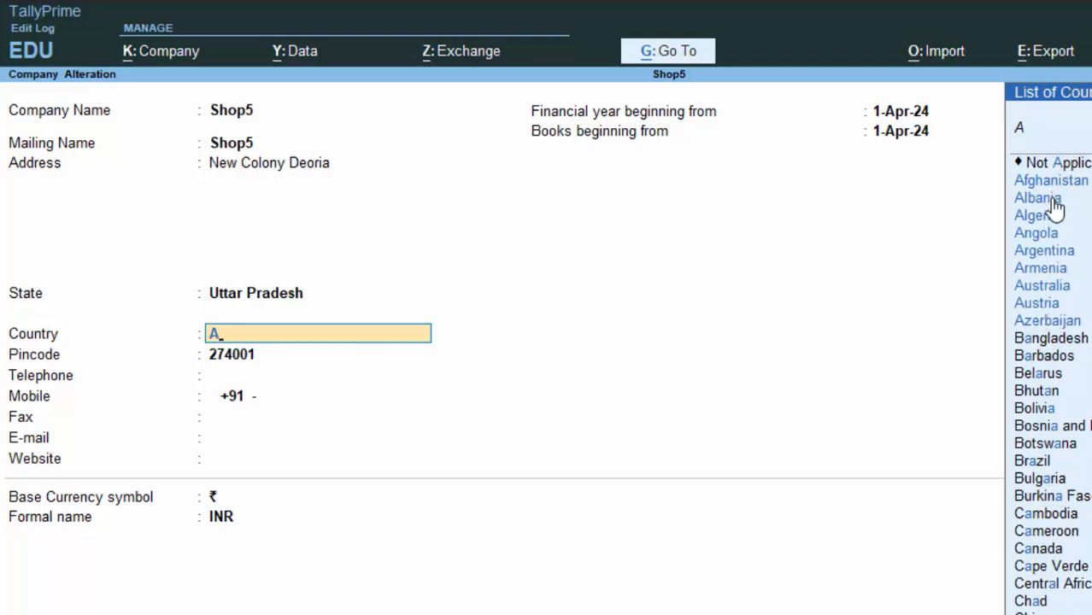
pyautogui.press('BackSpace')
pyautogui.write('U')
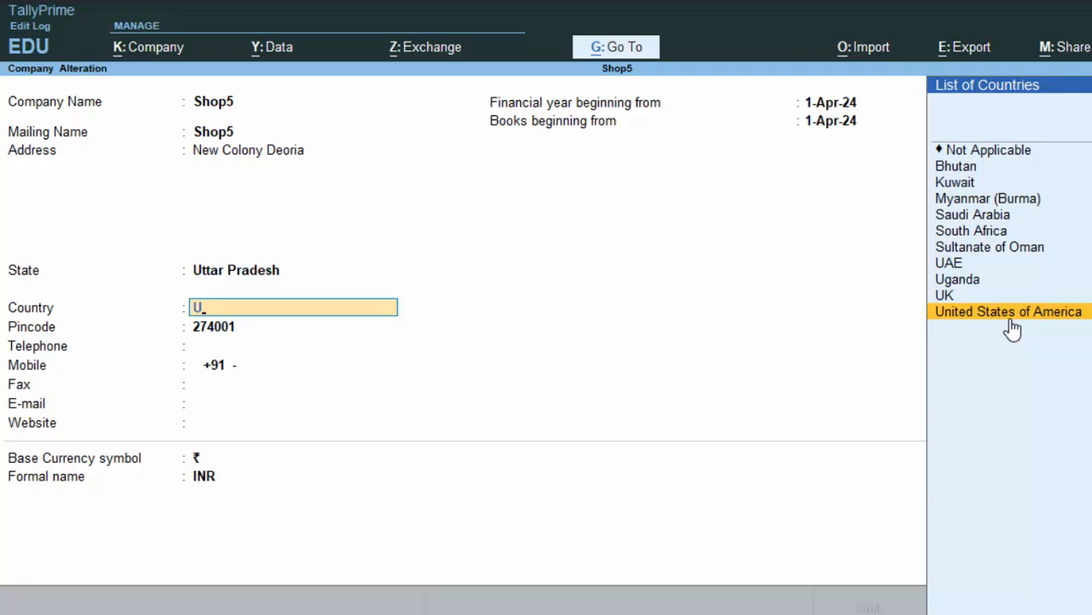
pyautogui.click(1012, 330)
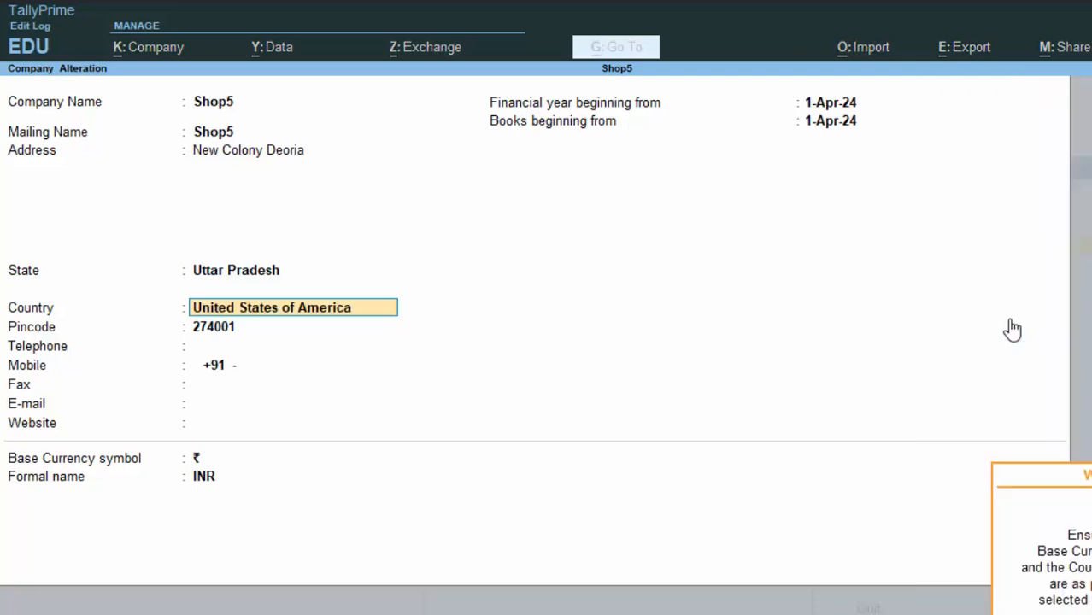
# Dismiss the currency warning, set the state to Kentucky, and return to the Country field.
pyautogui.press('Return')
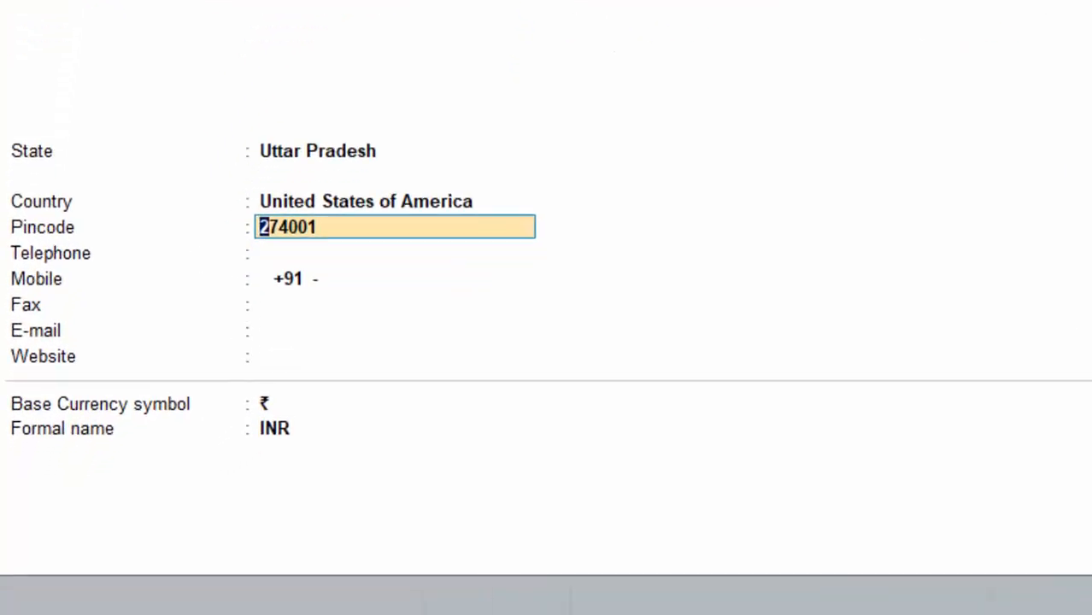
pyautogui.press('BackSpace')
pyautogui.press('BackSpace')
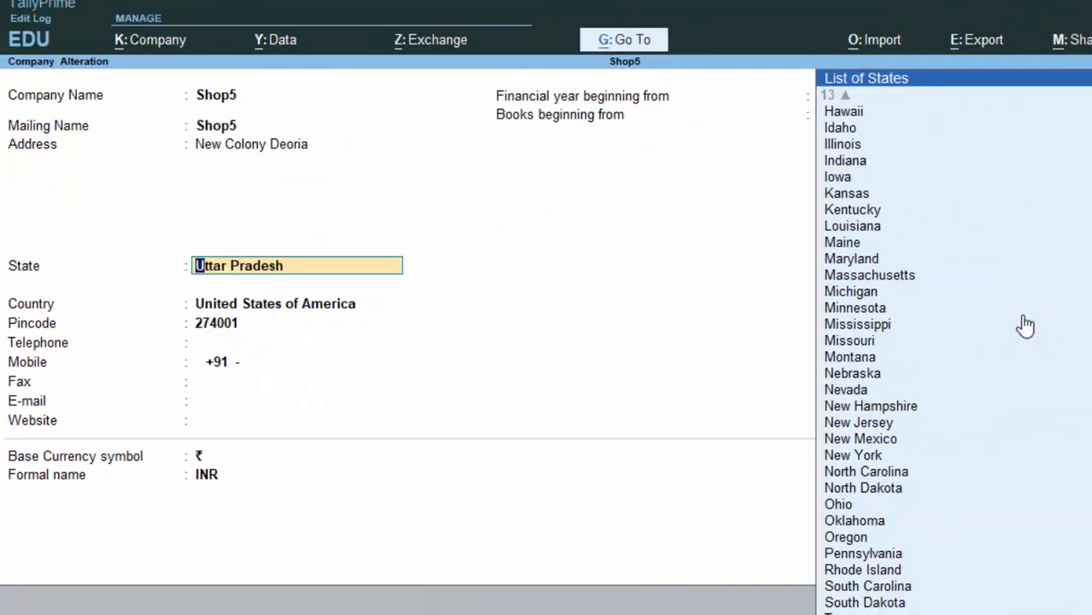
pyautogui.press('Up')
pyautogui.press('Up')
pyautogui.press('Up')
pyautogui.press('Up')
pyautogui.press('Up')
pyautogui.press('Up')
pyautogui.press('Up')
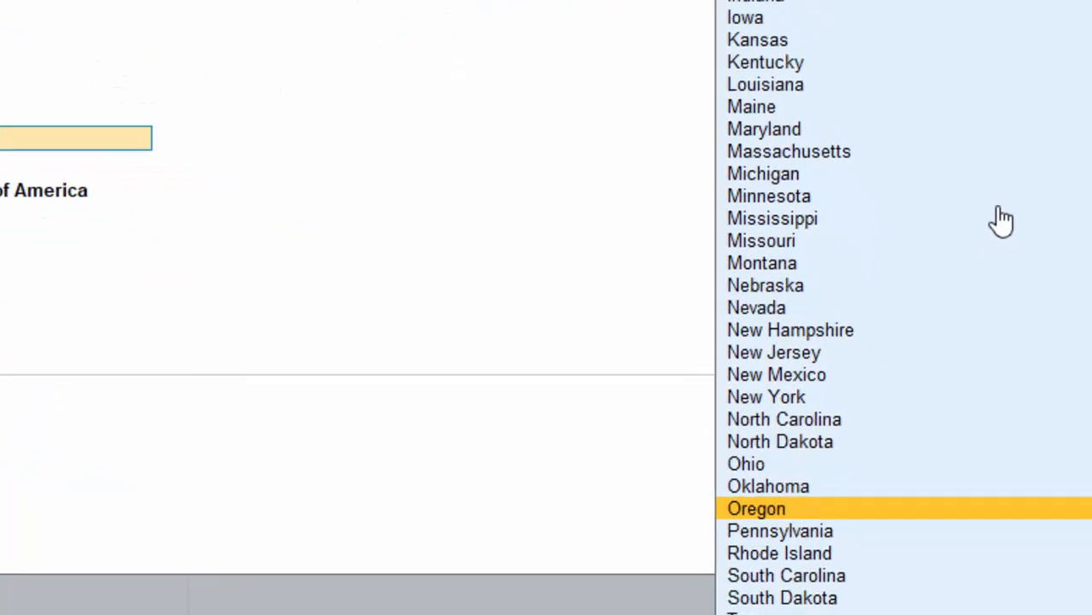
pyautogui.press('Down')
pyautogui.press('Down')
pyautogui.press('Down')
pyautogui.press('Down')
pyautogui.press('Down')
pyautogui.press('Down')
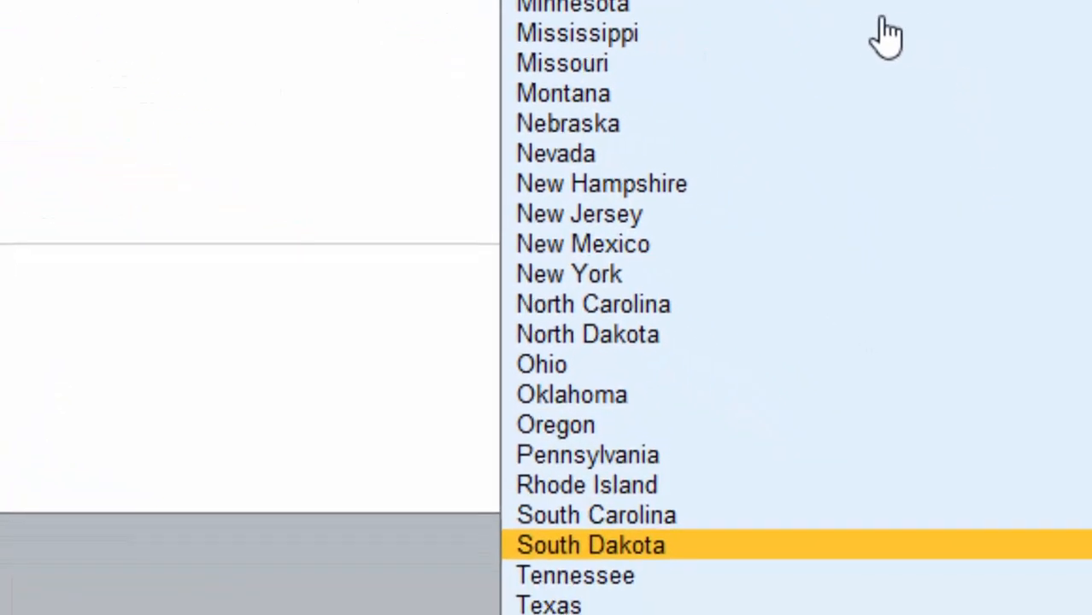
pyautogui.press('Down')
pyautogui.press('Down')
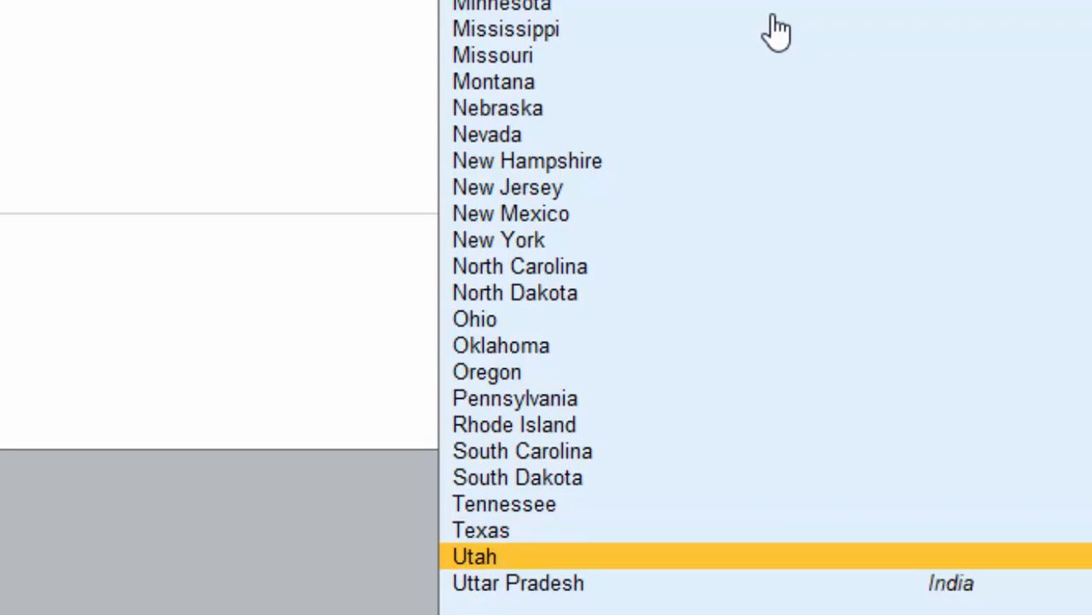
pyautogui.press('Up')
pyautogui.press('Up')
pyautogui.press('Up')
pyautogui.press('Up')
pyautogui.press('Up')
pyautogui.press('Up')
pyautogui.press('Up')
pyautogui.press('Up')
pyautogui.press('Up')
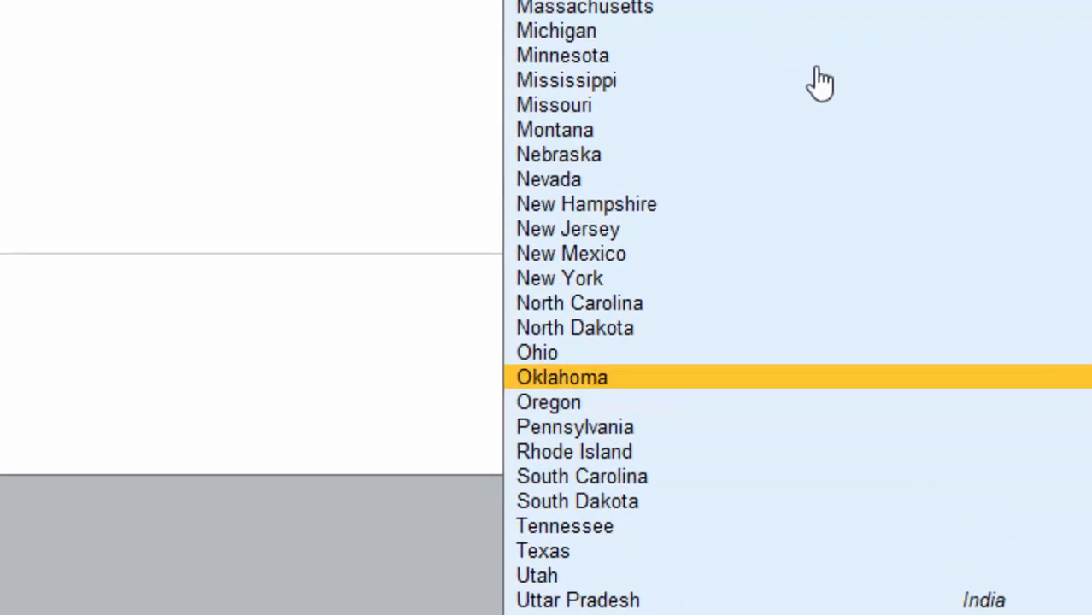
pyautogui.press('Up')
pyautogui.press('Up')
pyautogui.press('Up')
pyautogui.press('Up')
pyautogui.press('Up')
pyautogui.press('Up')
pyautogui.press('Up')
pyautogui.press('Up')
pyautogui.press('Up')
pyautogui.press('Up')
pyautogui.press('Up')
pyautogui.press('Up')
pyautogui.press('Up')
pyautogui.press('Up')
pyautogui.press('Up')
pyautogui.press('Up')
pyautogui.press('Up')
pyautogui.press('Up')
pyautogui.press('Up')
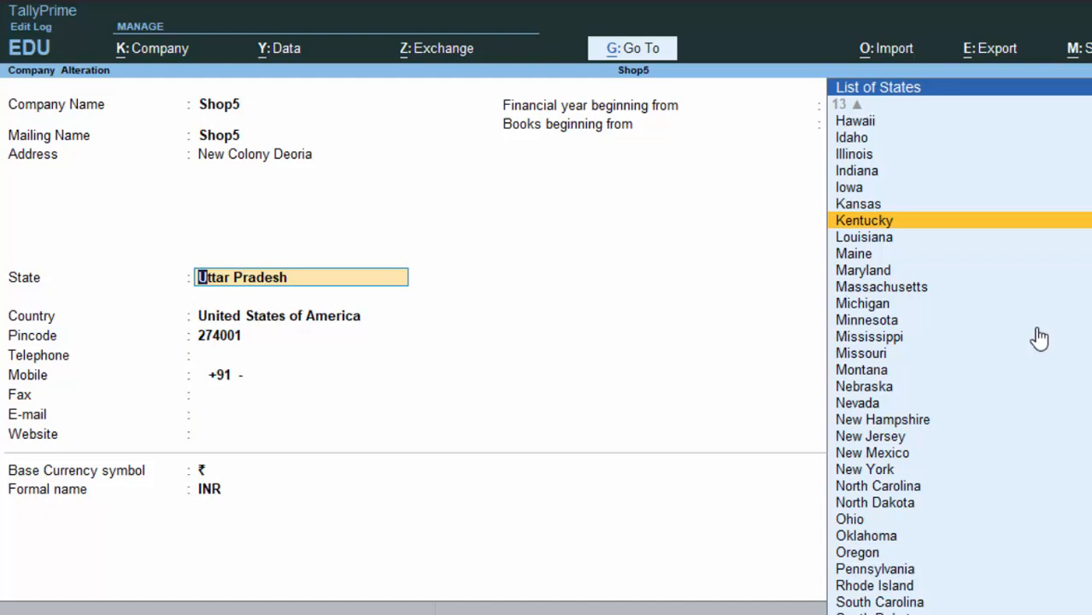
pyautogui.press('Return')
pyautogui.press('Return')
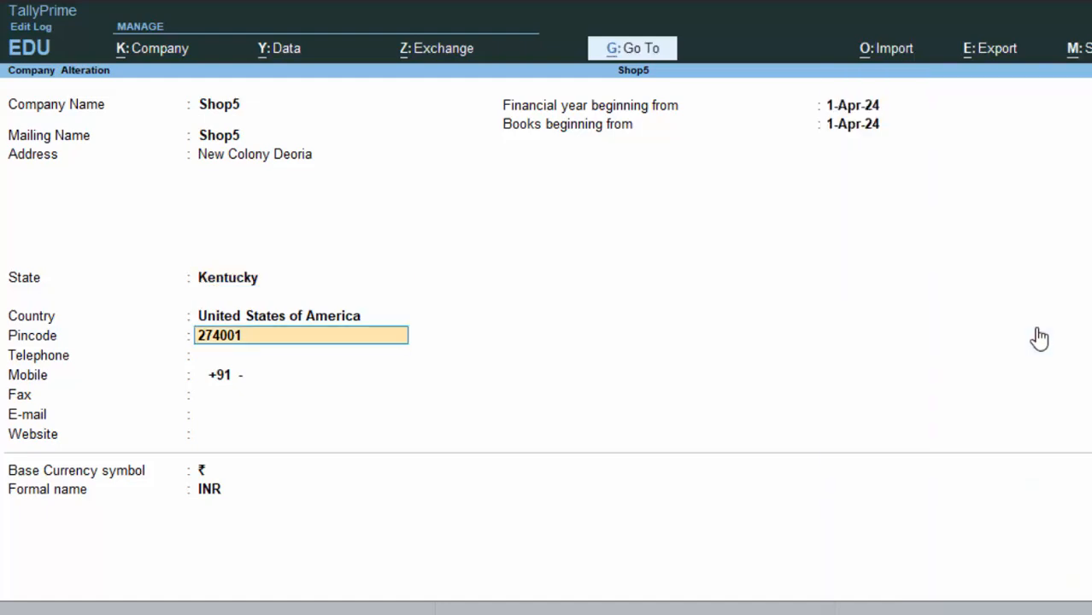
pyautogui.press('BackSpace')
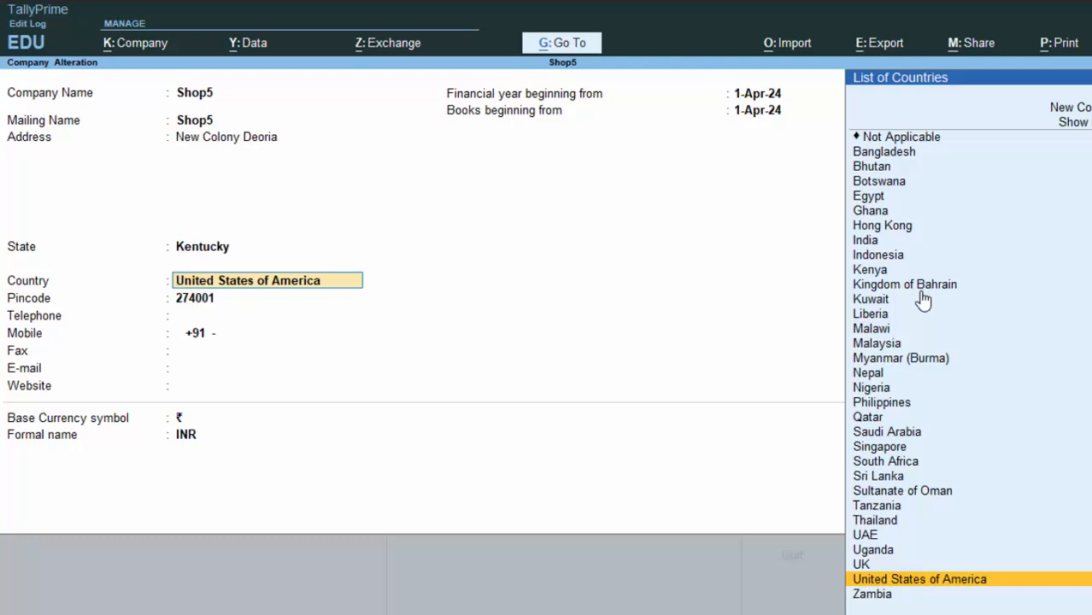
# Set Shop5's country back to India and its state to Uttar Pradesh.
pyautogui.press('Up')
pyautogui.press('Up')
pyautogui.press('Up')
pyautogui.press('Up')
pyautogui.press('Up')
pyautogui.press('Up')
pyautogui.press('Up')
pyautogui.press('Up')
pyautogui.press('Up')
pyautogui.press('Up')
pyautogui.press('Up')
pyautogui.press('Up')
pyautogui.press('Up')
pyautogui.press('Up')
pyautogui.press('Up')
pyautogui.press('Up')
pyautogui.press('Up')
pyautogui.press('Up')
pyautogui.press('Up')
pyautogui.press('Up')
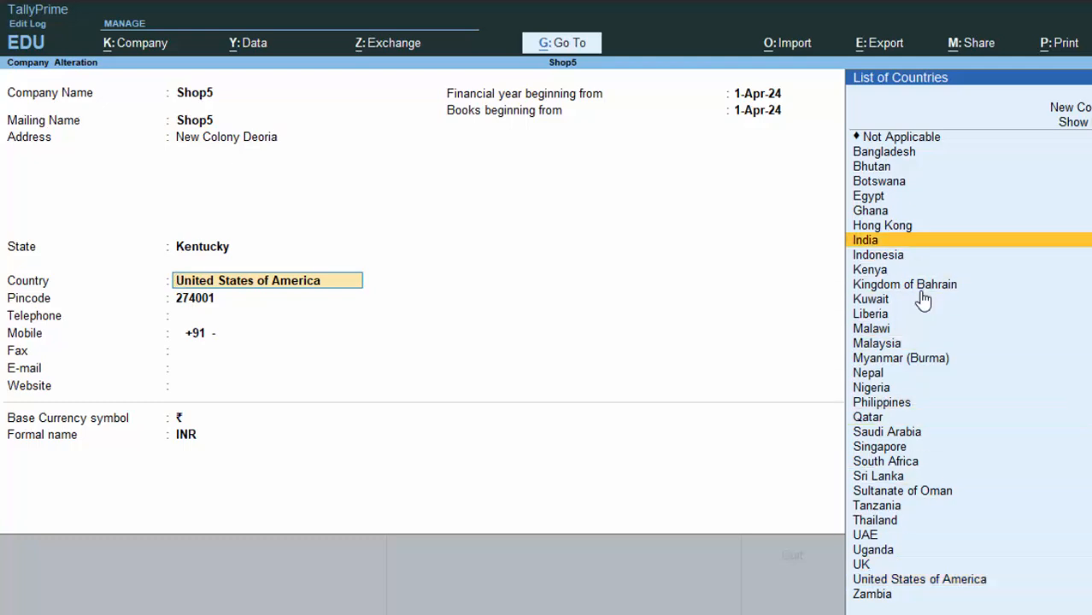
pyautogui.press('Return')
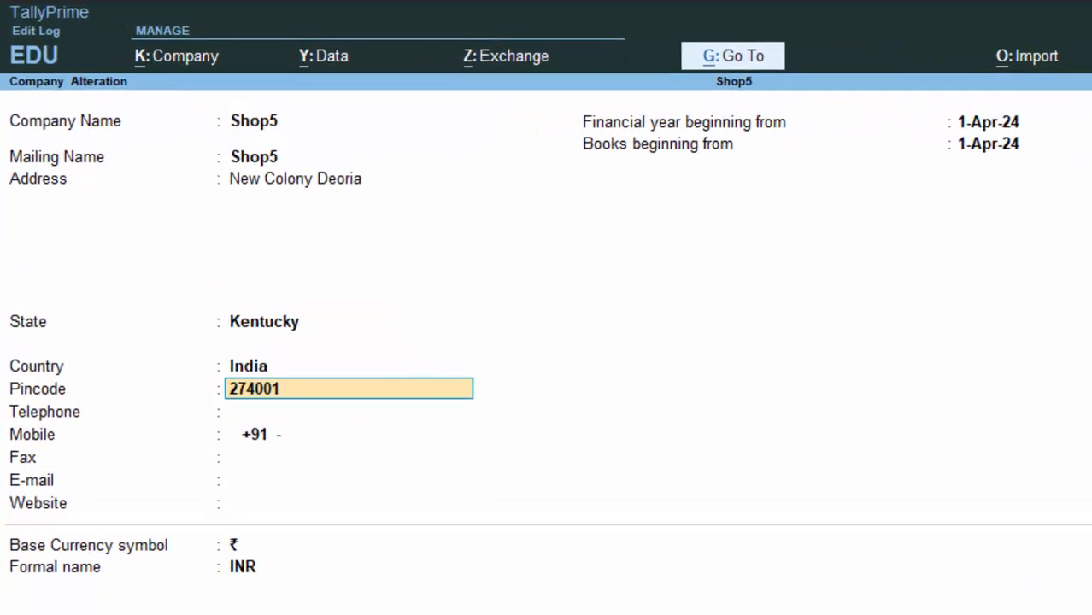
pyautogui.press('BackSpace')
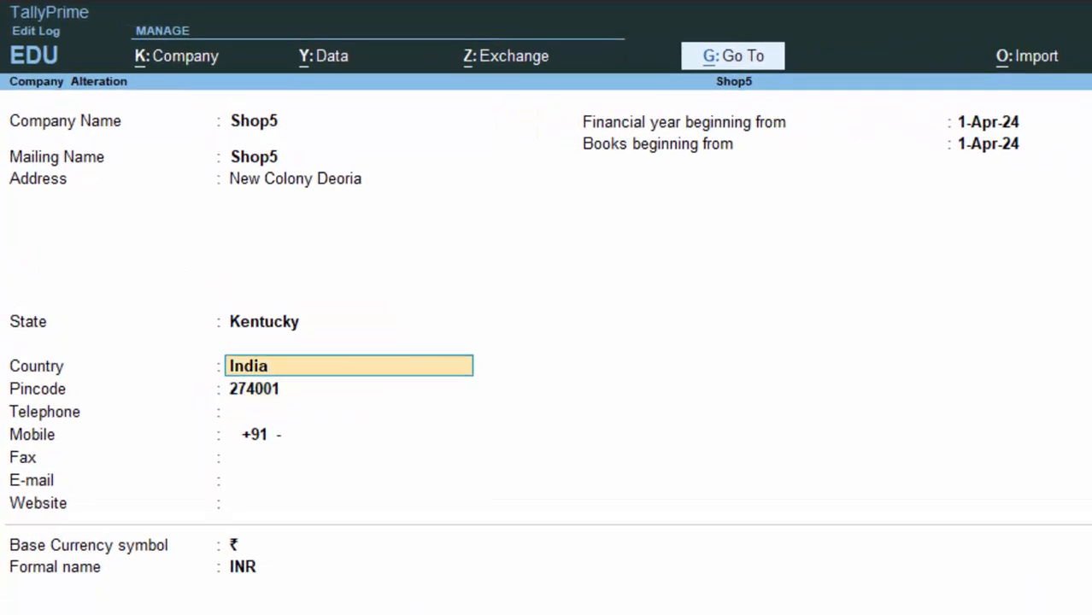
pyautogui.press('BackSpace')
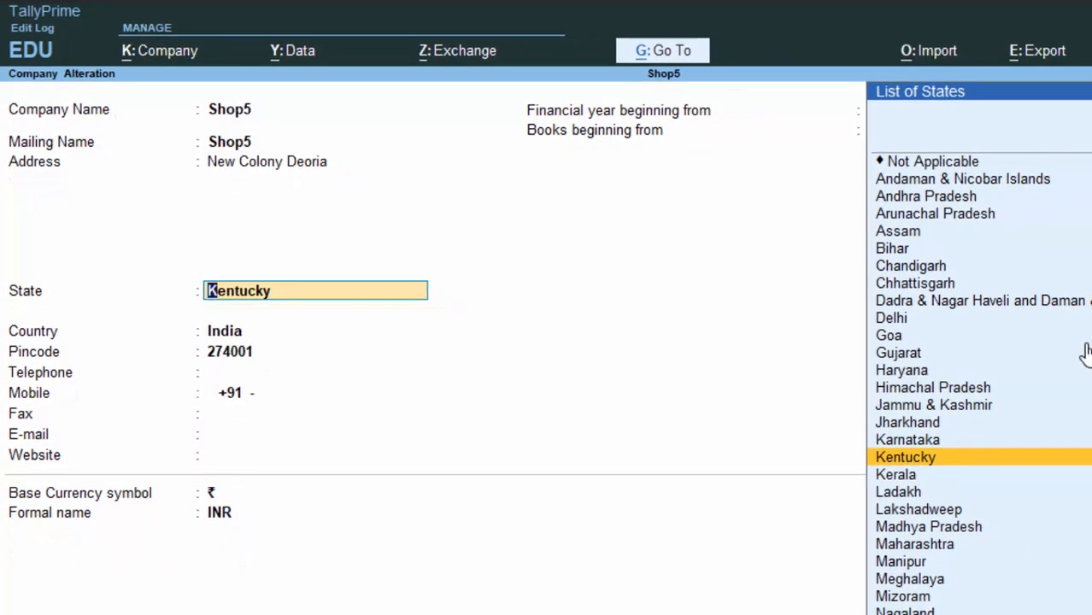
pyautogui.write('U')
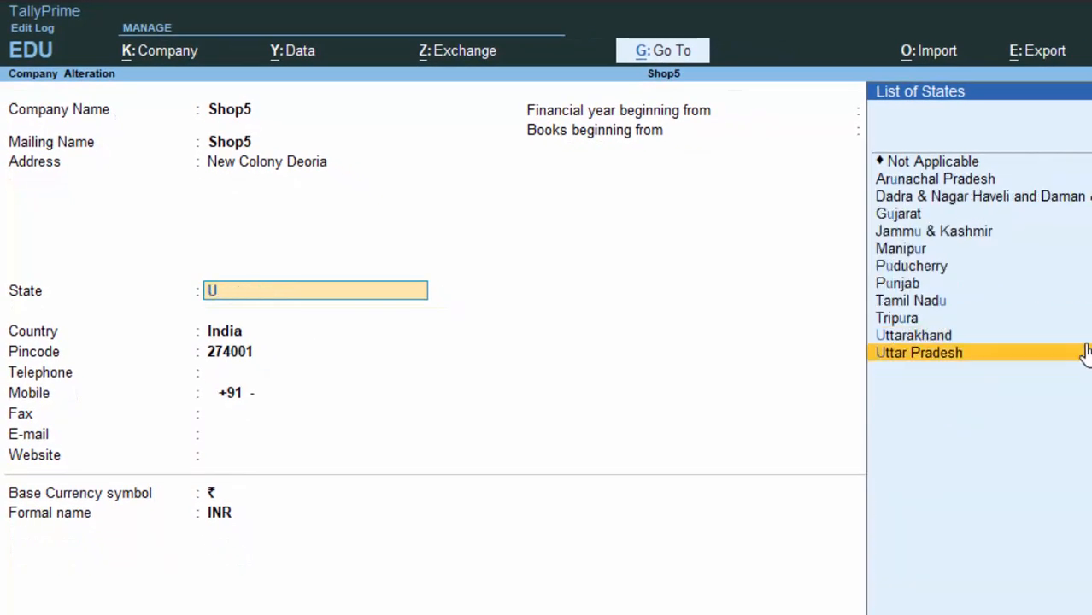
pyautogui.click(1084, 352)
# Accept the remaining fields to save Shop5 and return to the Gateway of Tally.
pyautogui.press('Return')
pyautogui.press('Return')
pyautogui.press('Return')
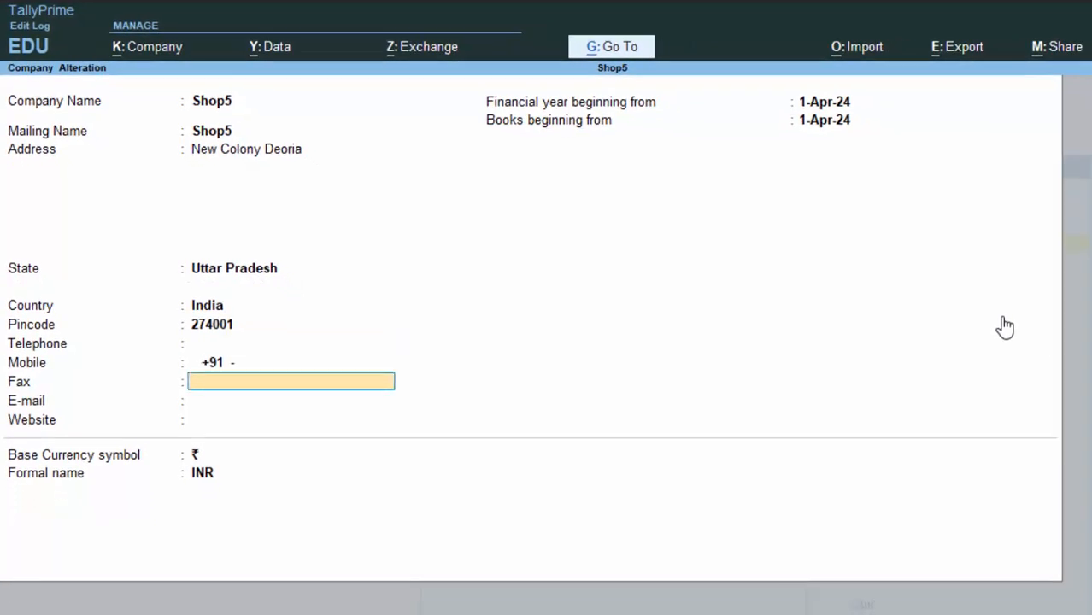
pyautogui.press('Return')
pyautogui.press('Return')
pyautogui.press('Return')
pyautogui.press('Return')
pyautogui.press('Return')
pyautogui.press('Return')
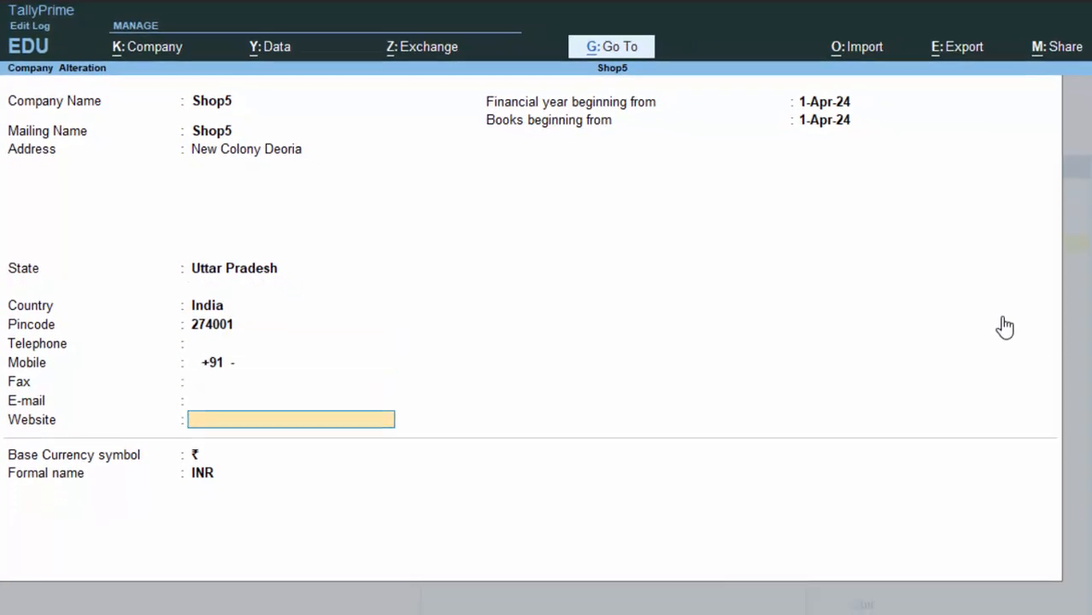
pyautogui.press('Return')
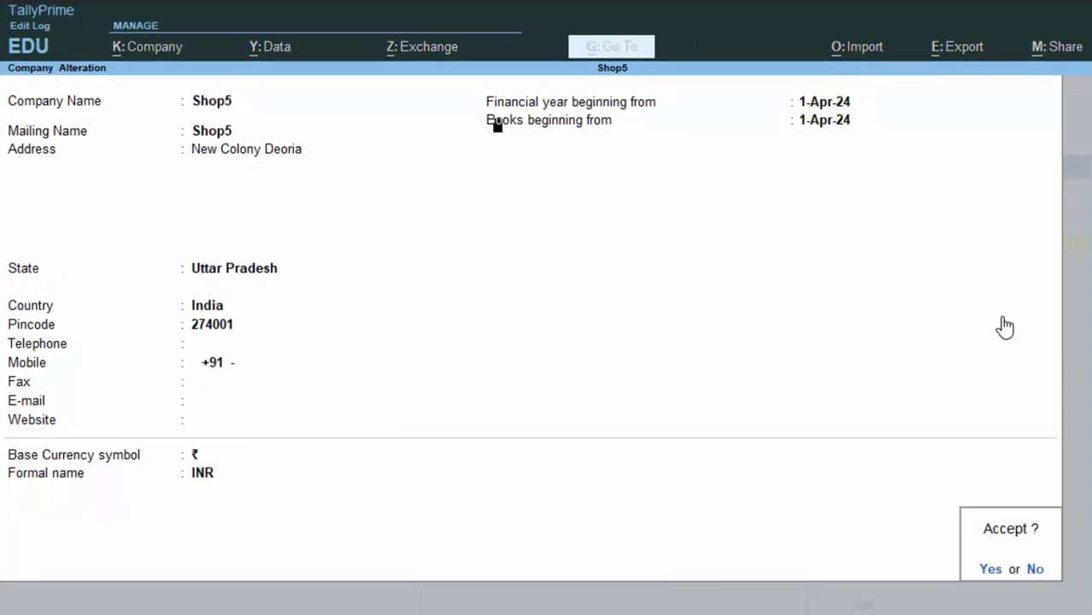
pyautogui.press('Return')
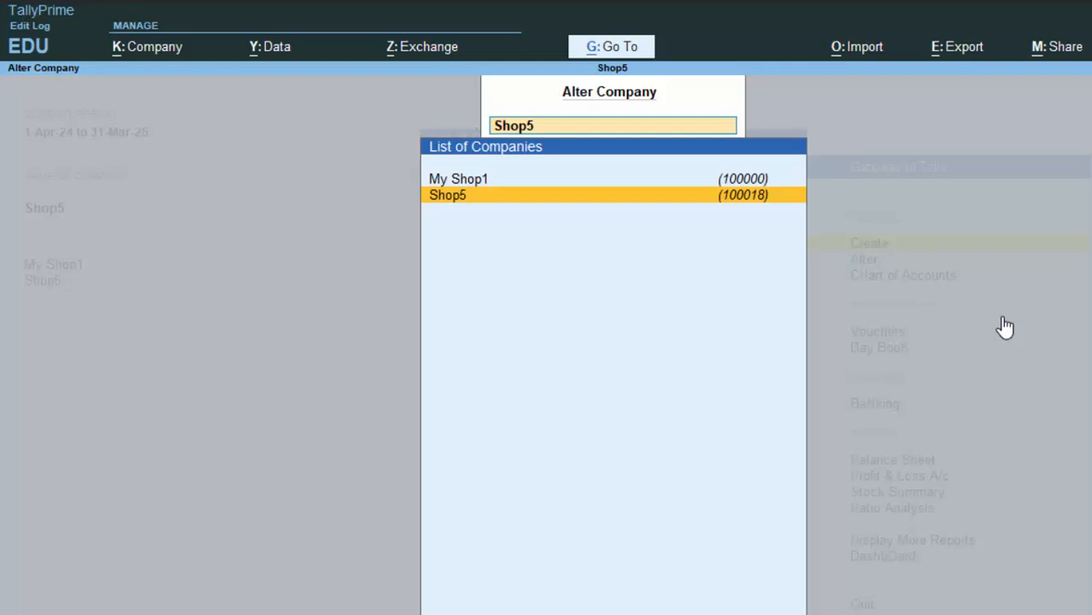
pyautogui.press('Escape')
pyautogui.press('Escape')
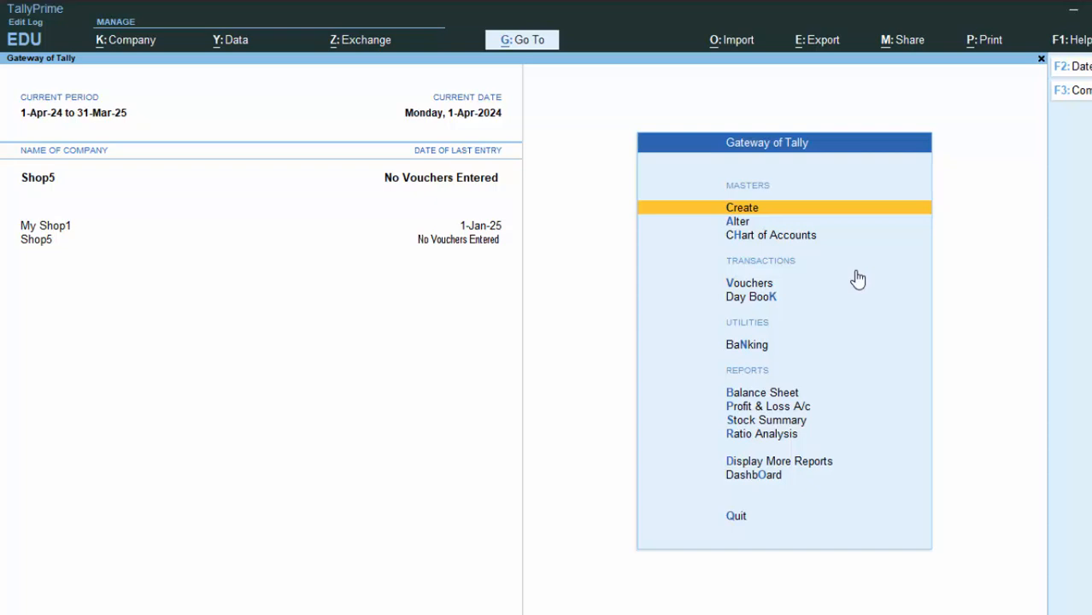
pyautogui.press('F11')
# Open Shop5's Company Features (F11) and select the Enable GST setting.
pyautogui.press('Return')
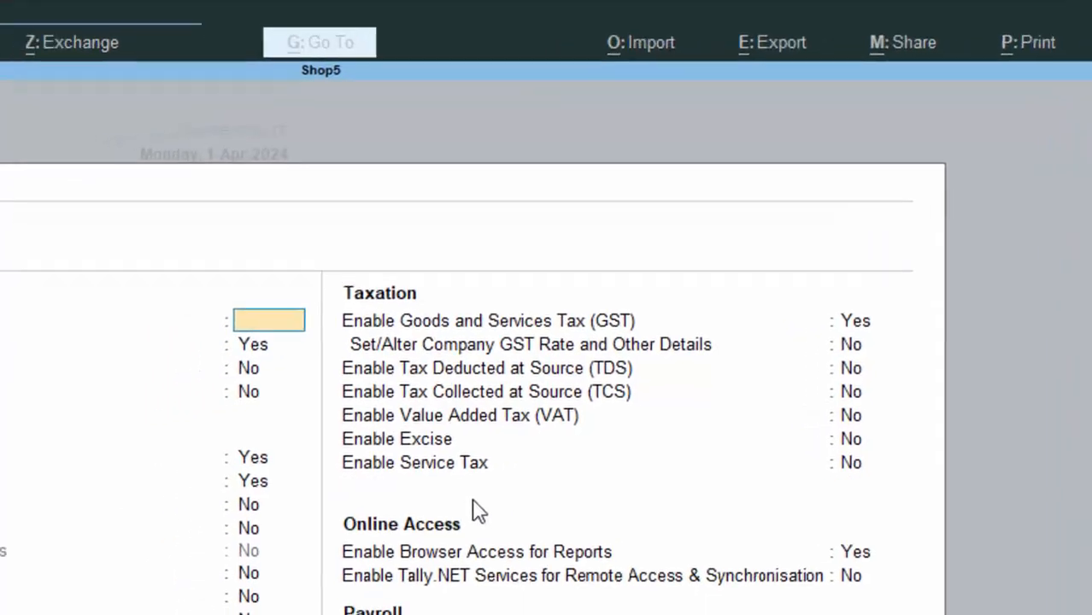
pyautogui.press('Escape')
pyautogui.press('Escape')
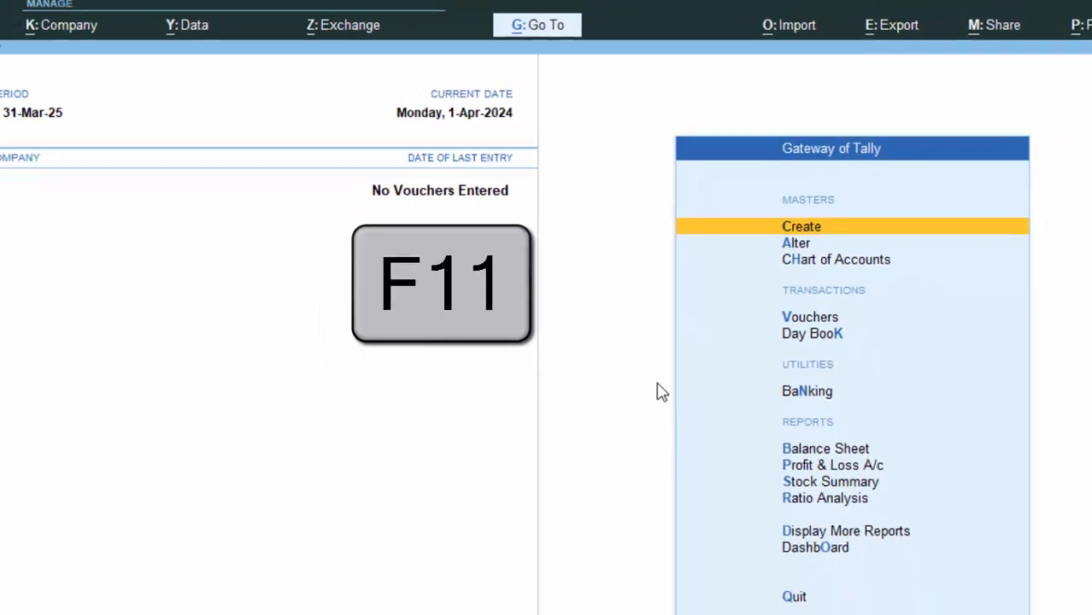
pyautogui.press('F11')
pyautogui.press('Return')
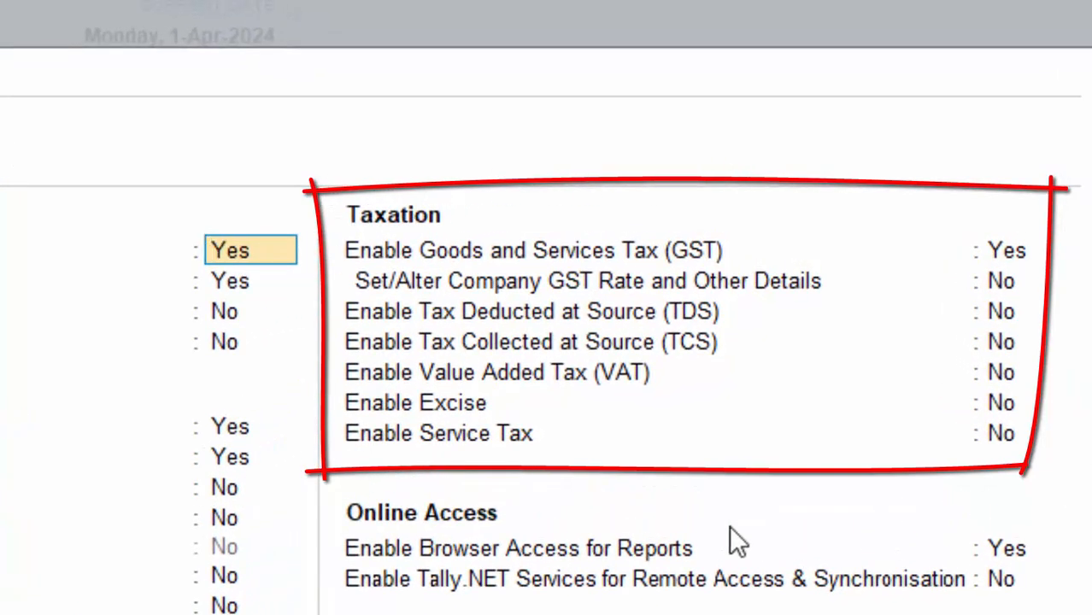
pyautogui.click(1021, 254)
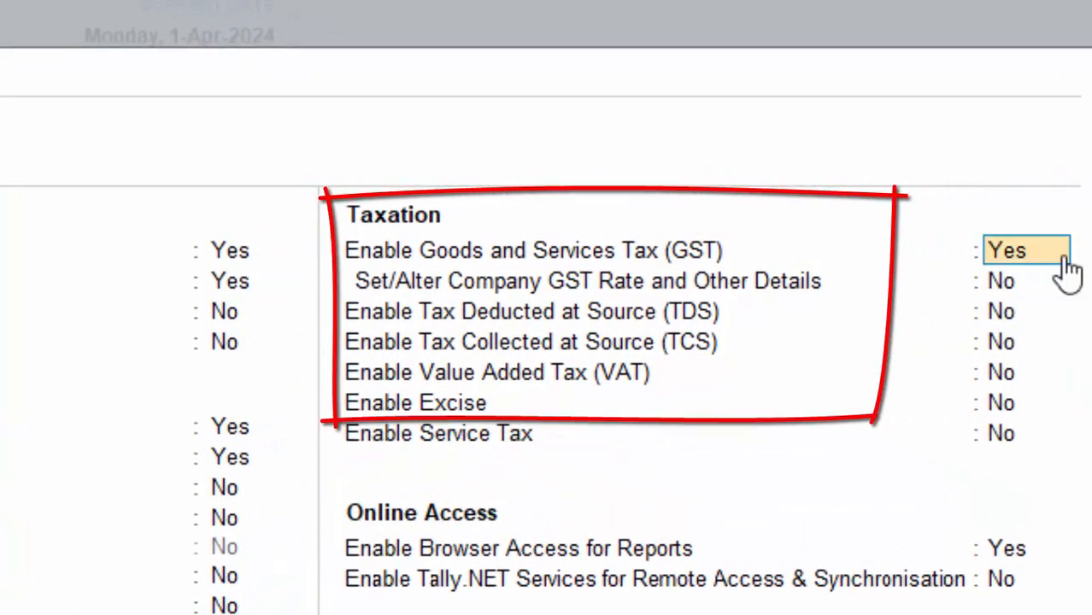
# Enable GST with Uttar Pradesh, Regular registration, a GSTIN, monthly GSTR-1 and e-invoicing off.
pyautogui.write('y')
pyautogui.press('Return')
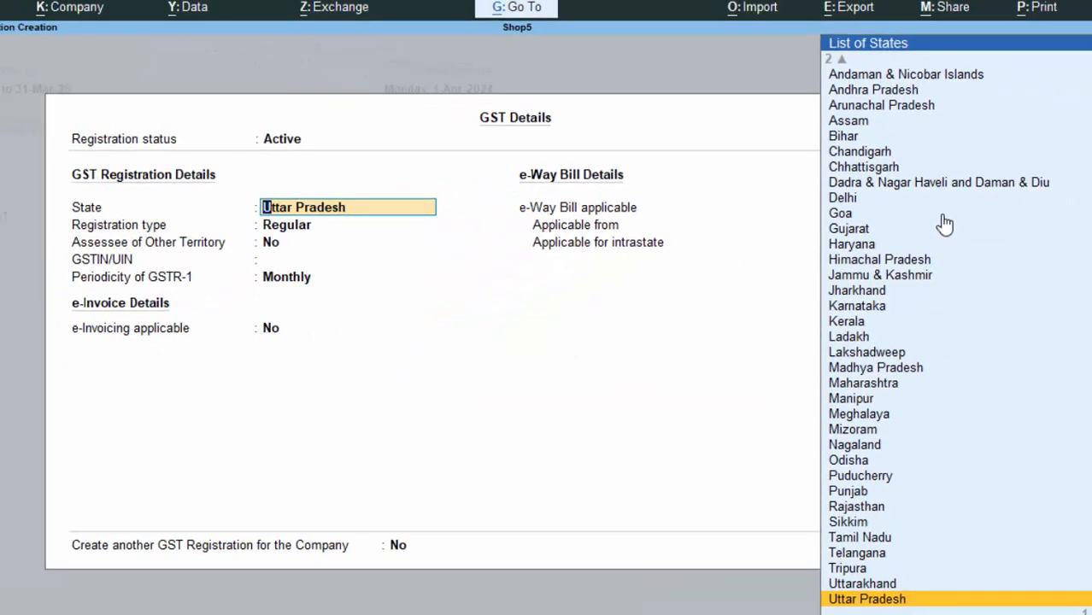
pyautogui.press('Return')
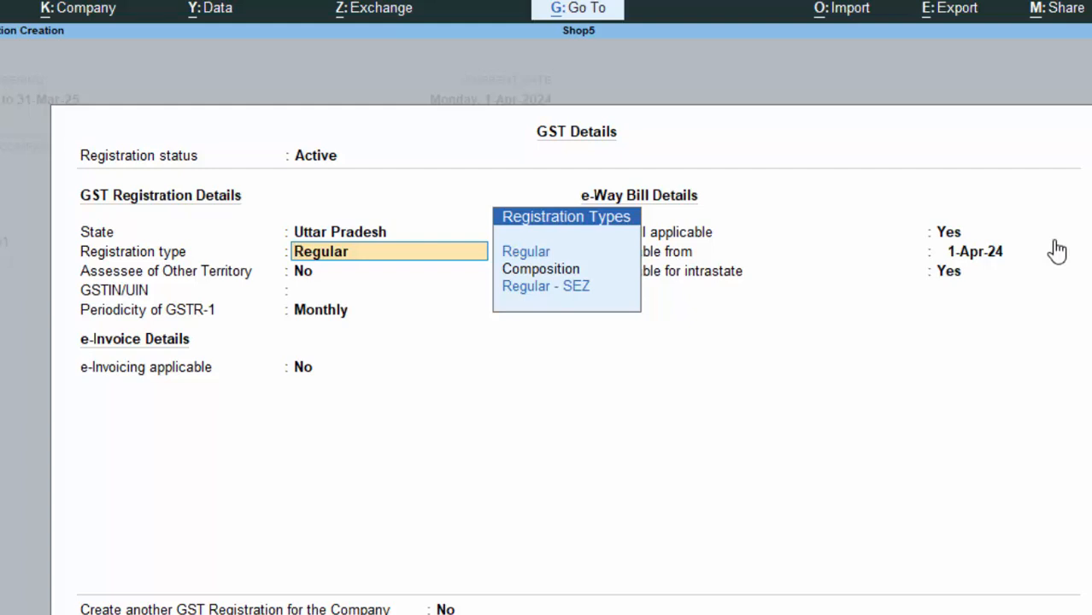
pyautogui.press('Return')
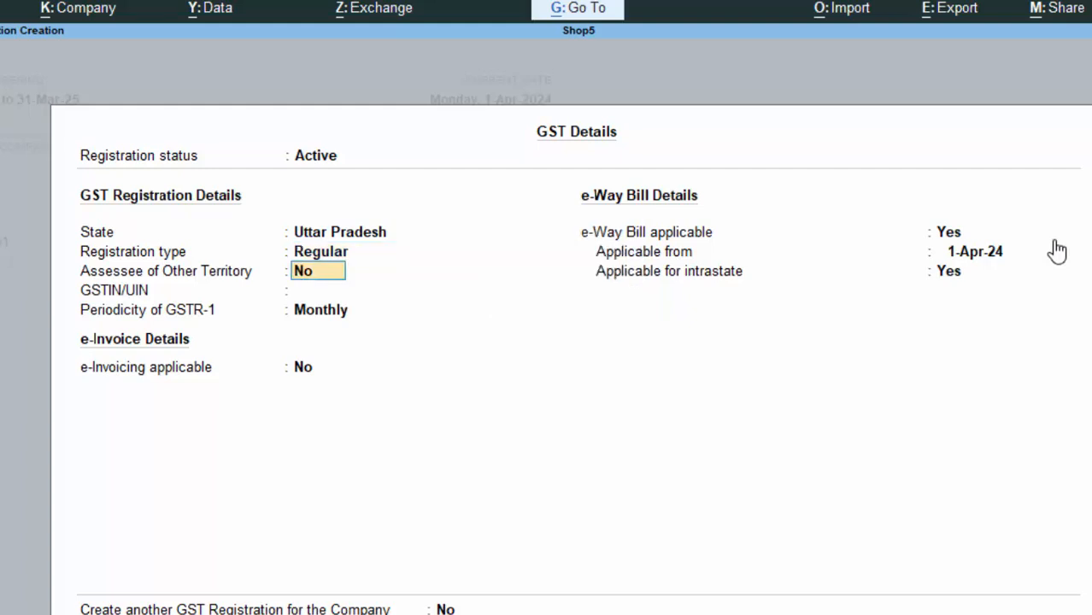
pyautogui.press('Return')
pyautogui.write('DDHDHDJHFGKJH')
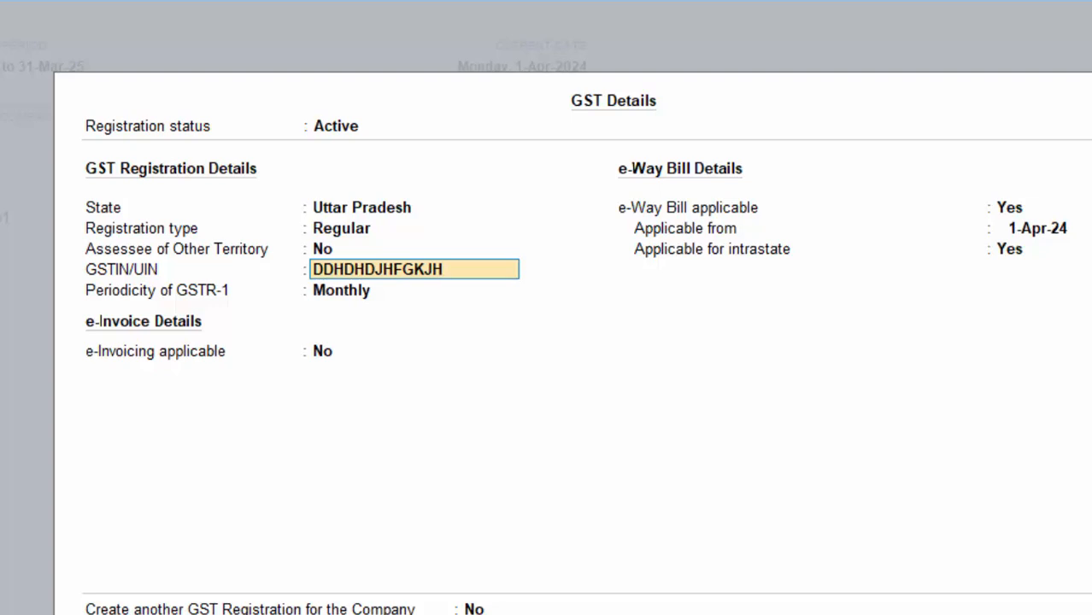
pyautogui.press('Return')
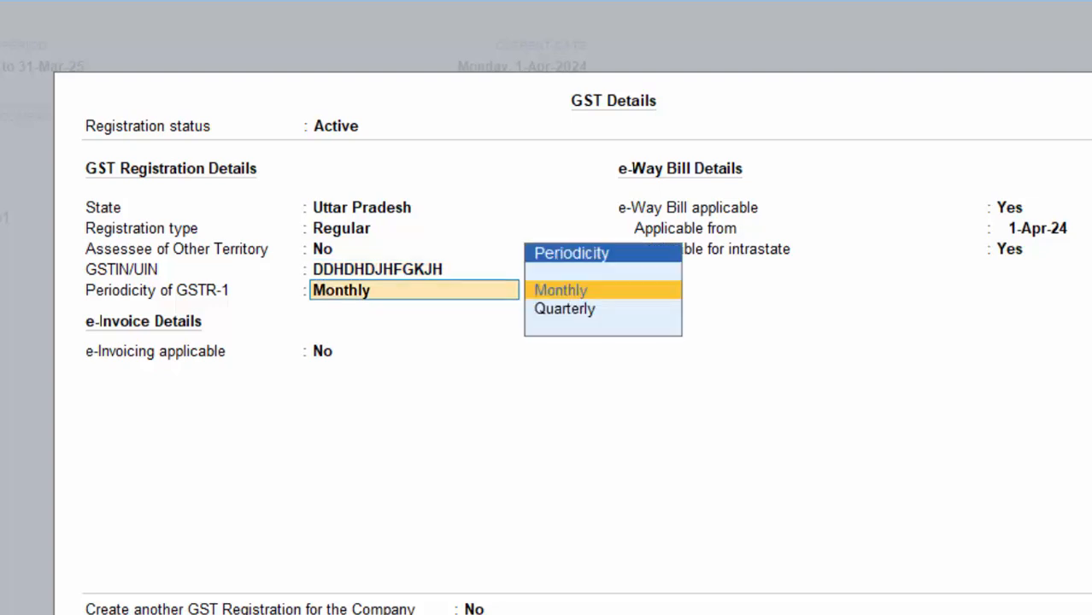
pyautogui.press('Return')
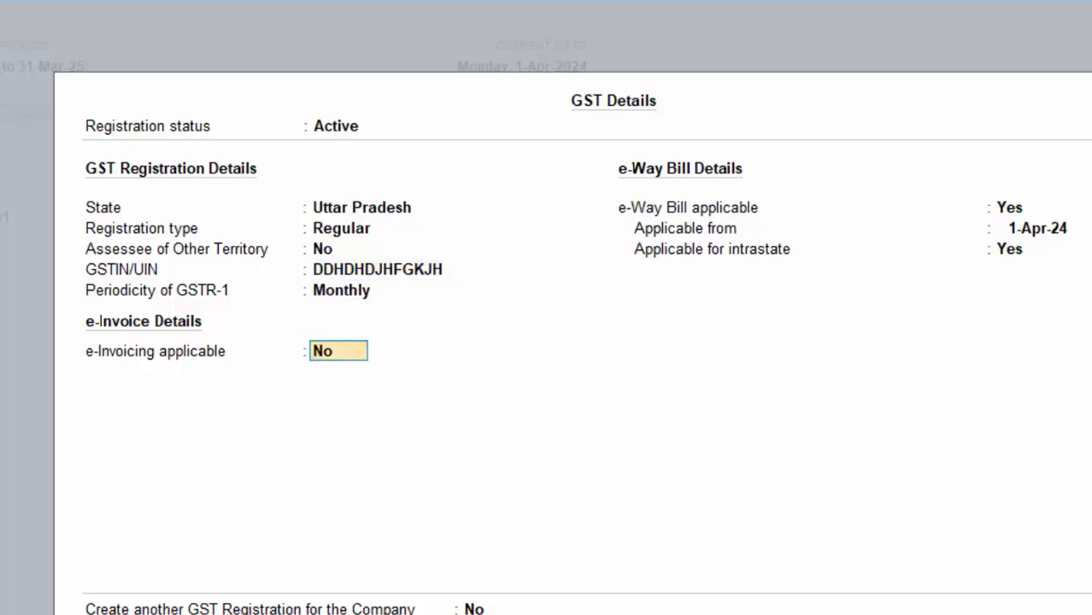
pyautogui.press('Return')
pyautogui.press('Return')
pyautogui.press('Return')
pyautogui.press('Return')
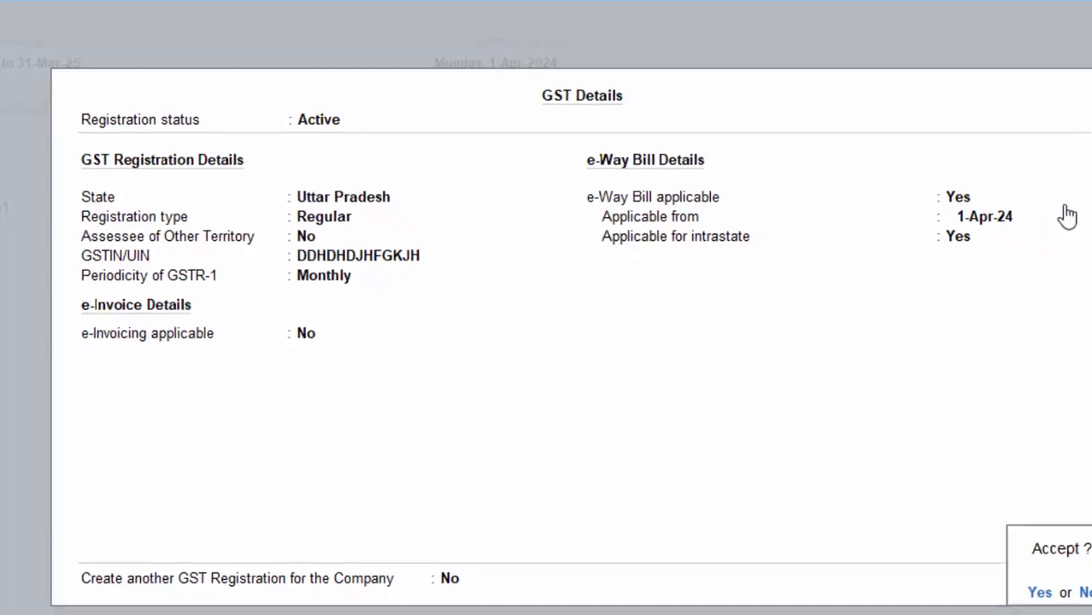
pyautogui.press('Return')
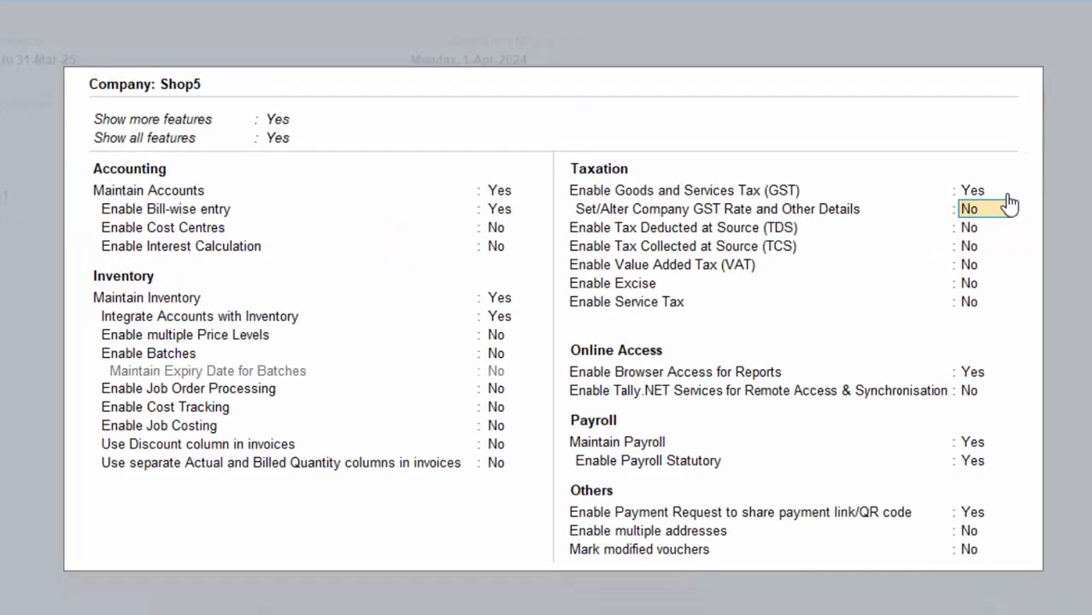
# Turn on company GST rate details and specify HSN/SAC code 64747888.
pyautogui.press('y')
pyautogui.press('Return')
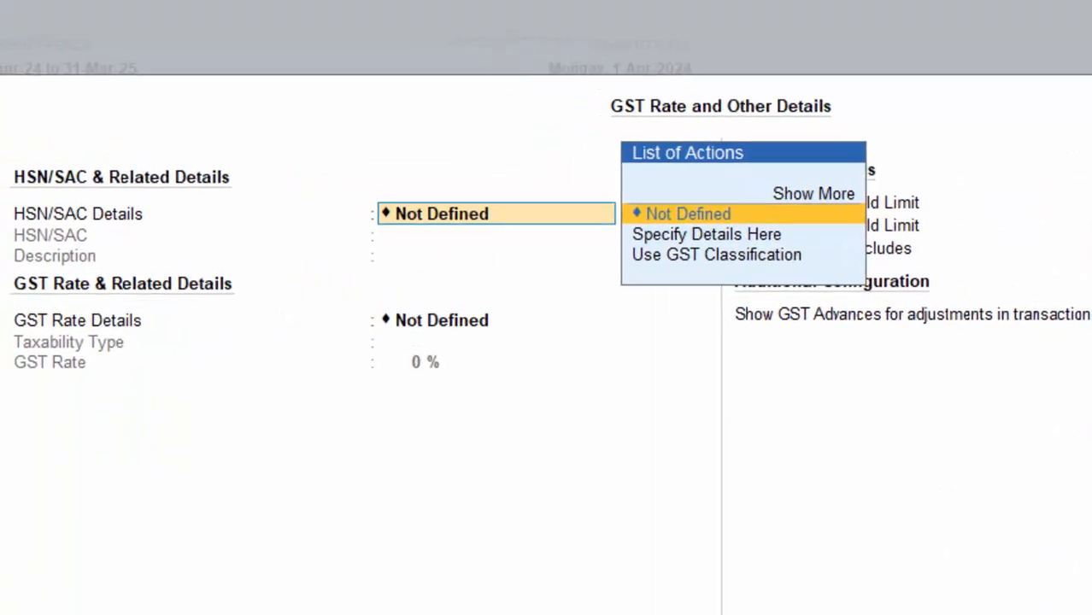
pyautogui.press('Down')
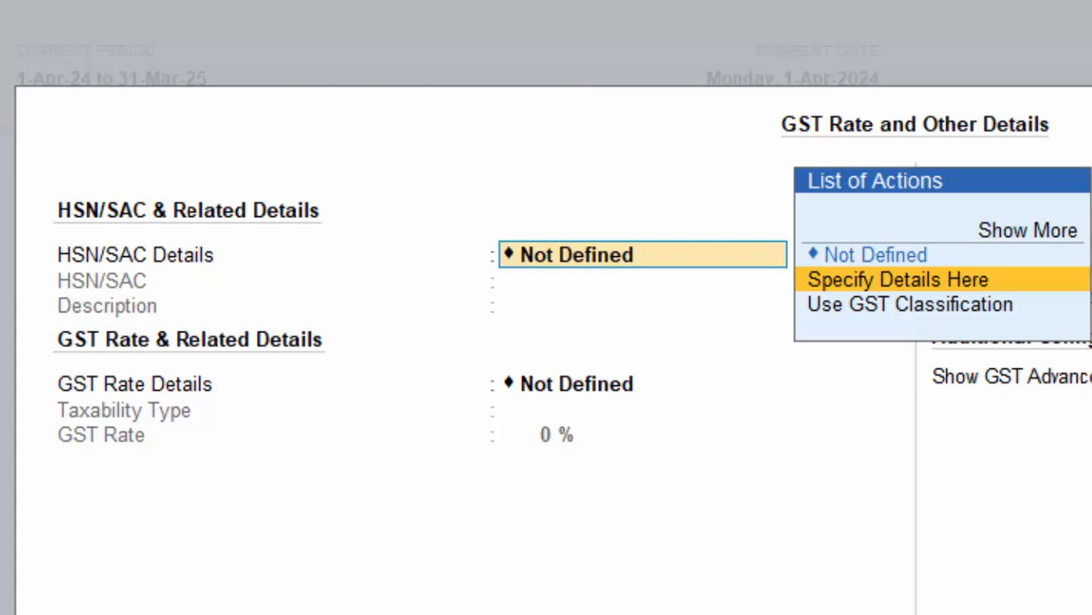
pyautogui.press('Return')
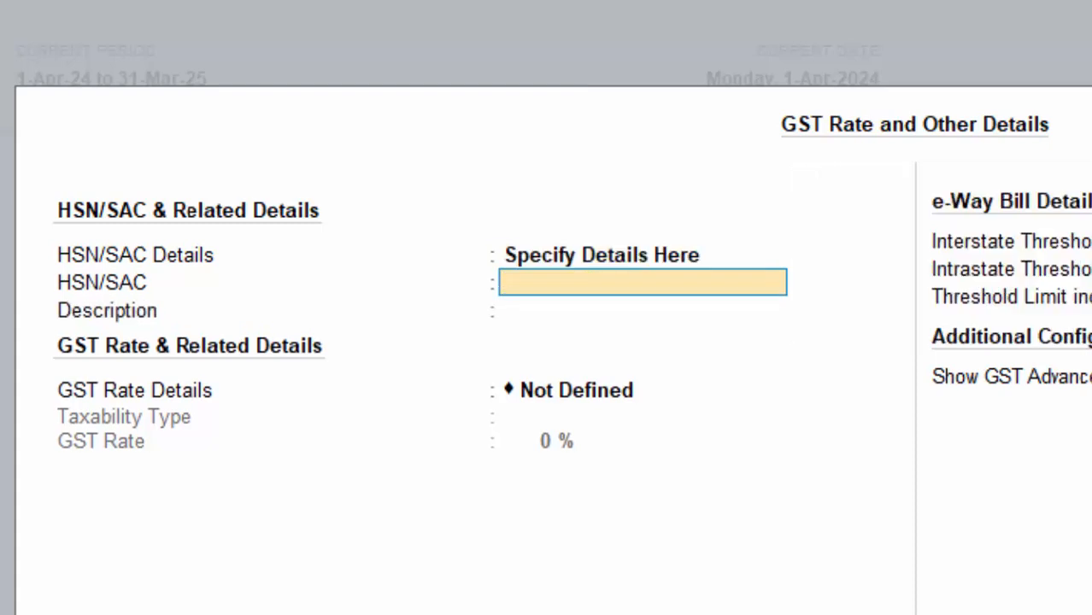
pyautogui.write('64747')
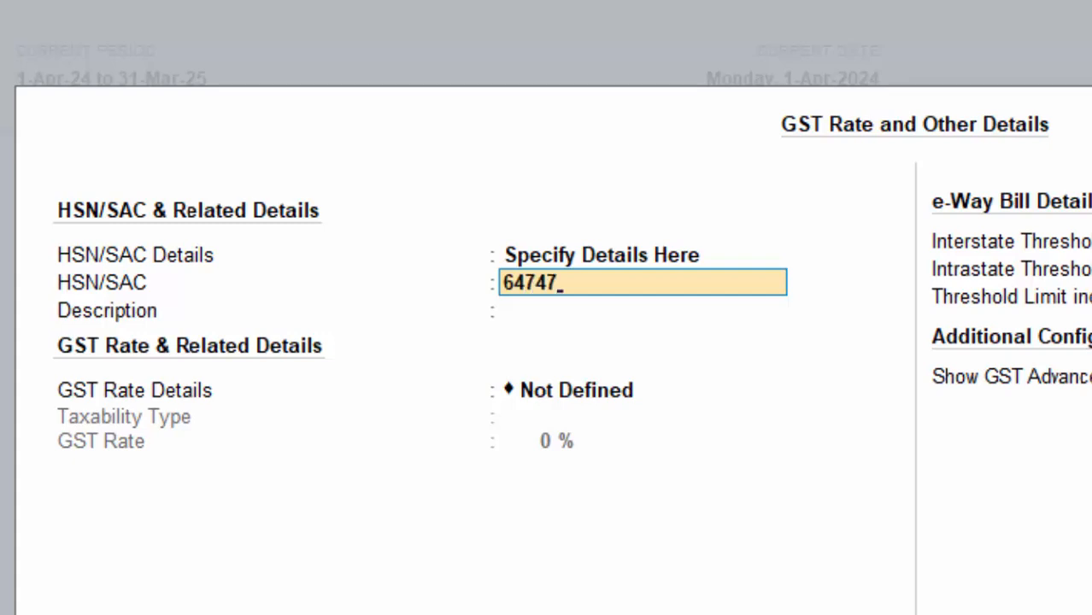
pyautogui.write('888')
pyautogui.press('Return')
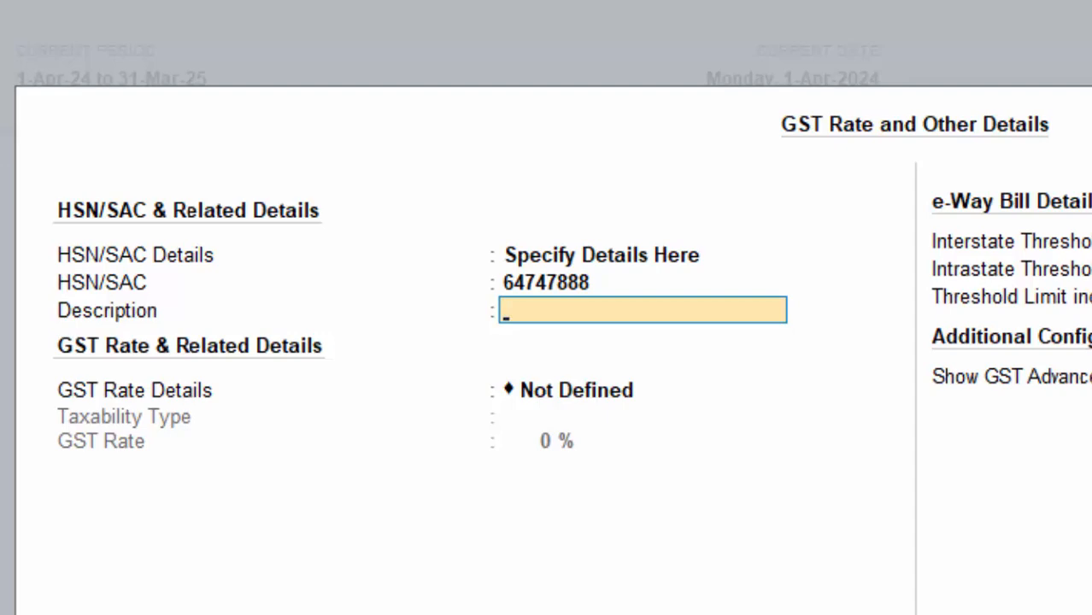
pyautogui.press('Return')
# Specify GST rate details as Taxable at 12% and save them.
pyautogui.press('Down')
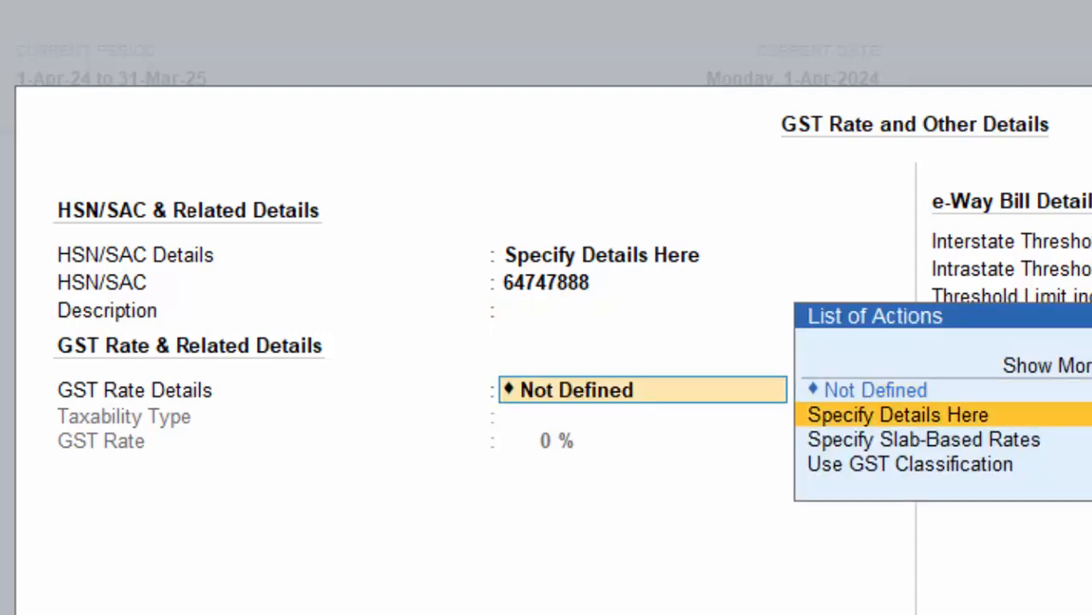
pyautogui.press('Return')
pyautogui.press('Return')
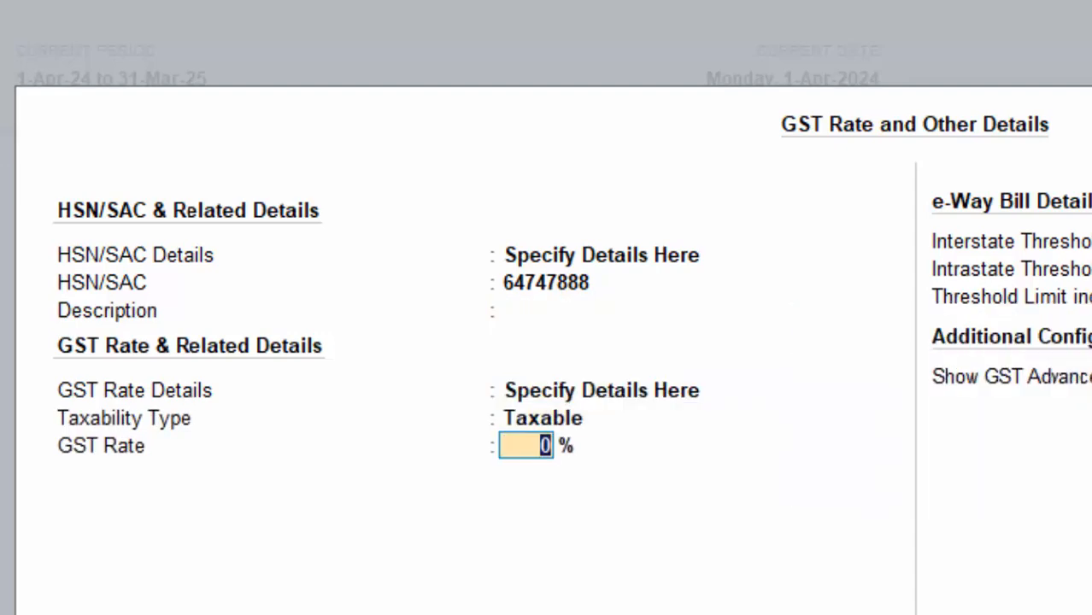
pyautogui.write('12')
pyautogui.press('Return')
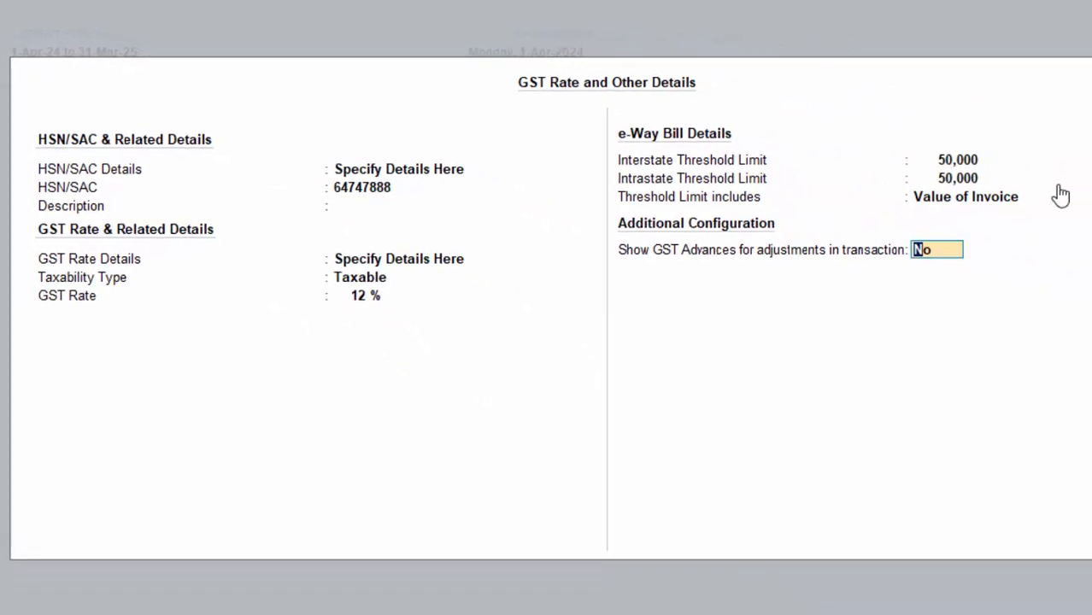
pyautogui.press('Return')
pyautogui.press('Return')
pyautogui.press('Return')
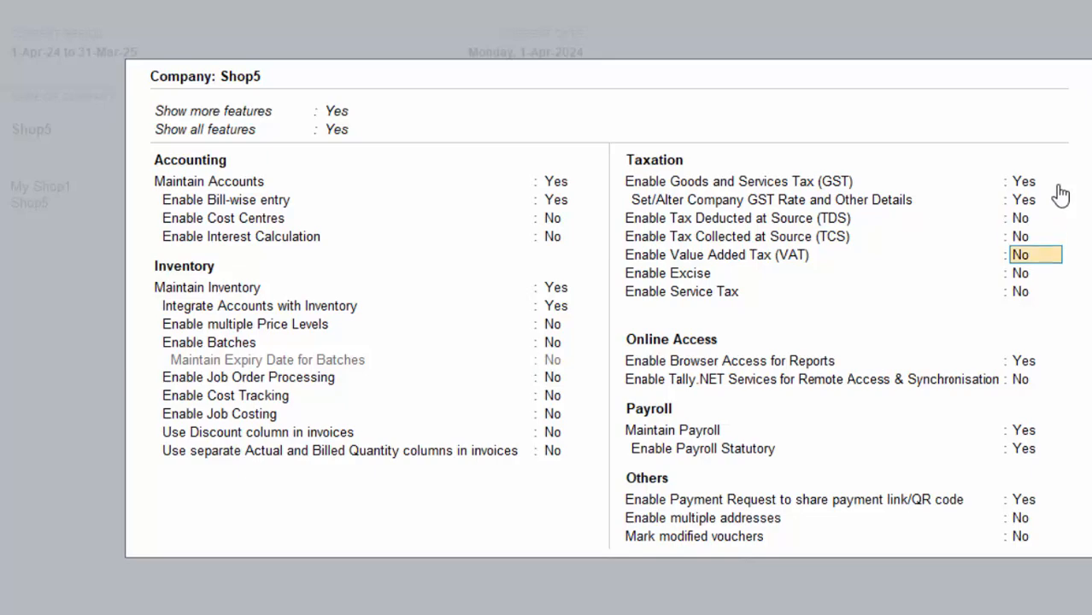
pyautogui.press('Return')
pyautogui.press('Return')
# Turn off payroll and enter the merchant's name in a new payment-request merchant profile.
pyautogui.press('Return')
pyautogui.press('Return')
pyautogui.press('Return')
pyautogui.press('Return')
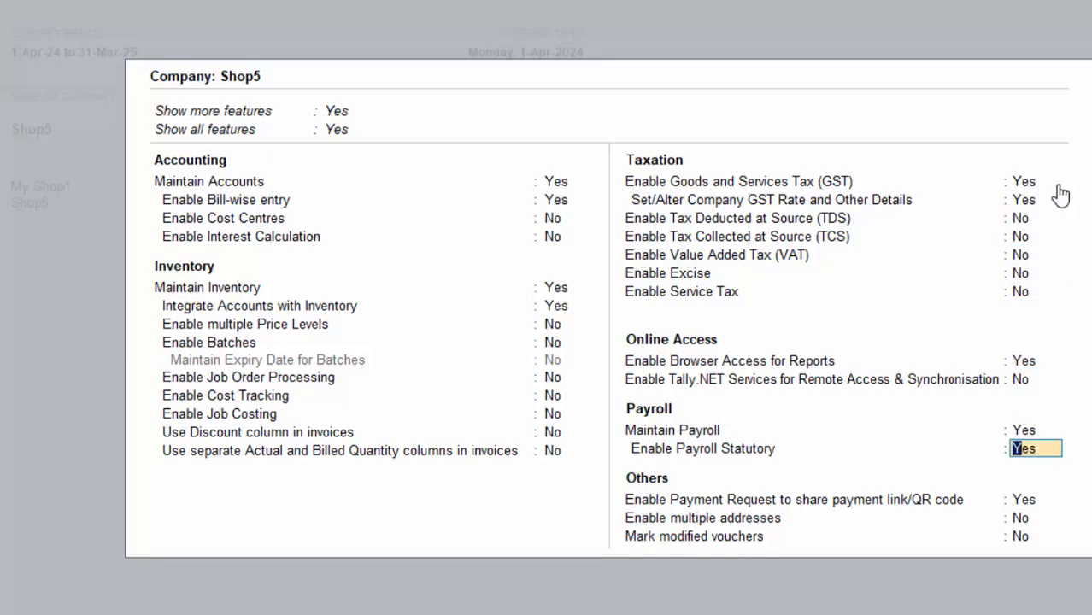
pyautogui.press('Up')
pyautogui.press('n')
pyautogui.press('Return')
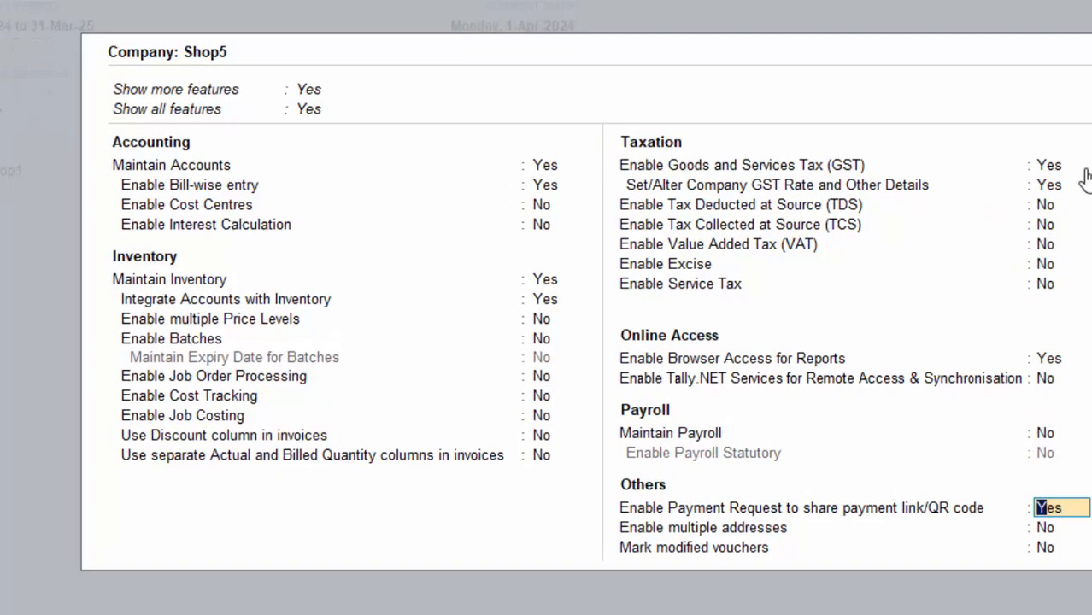
pyautogui.press('Return')
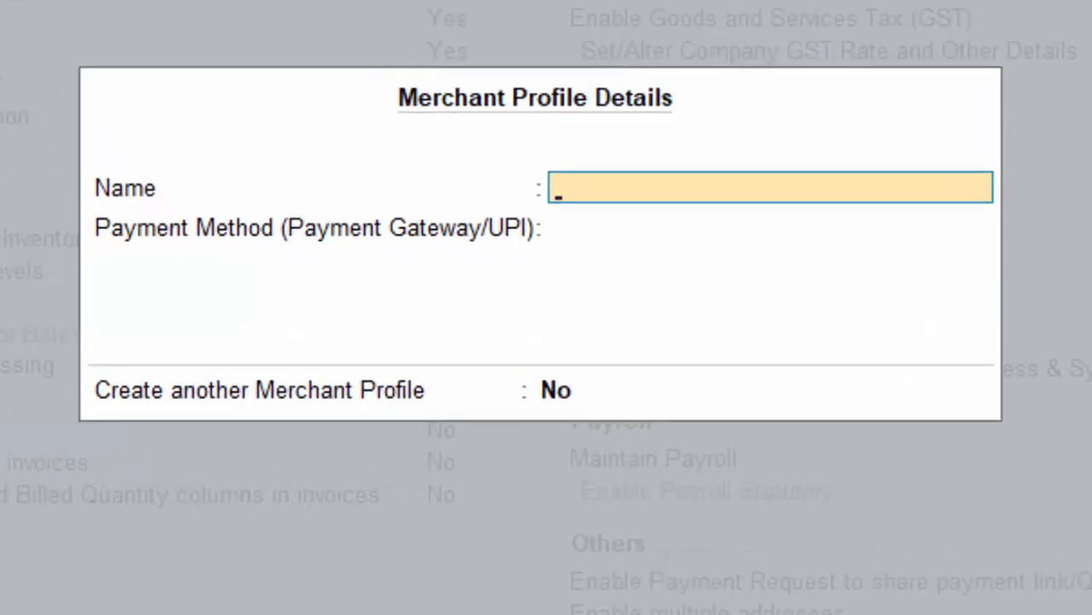
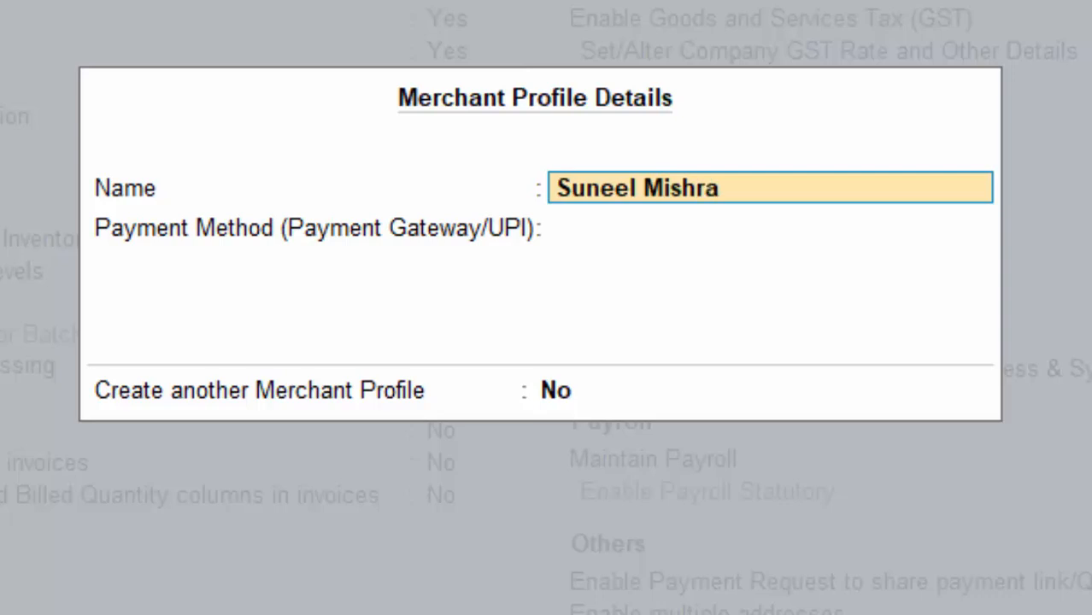
pyautogui.press('Return')
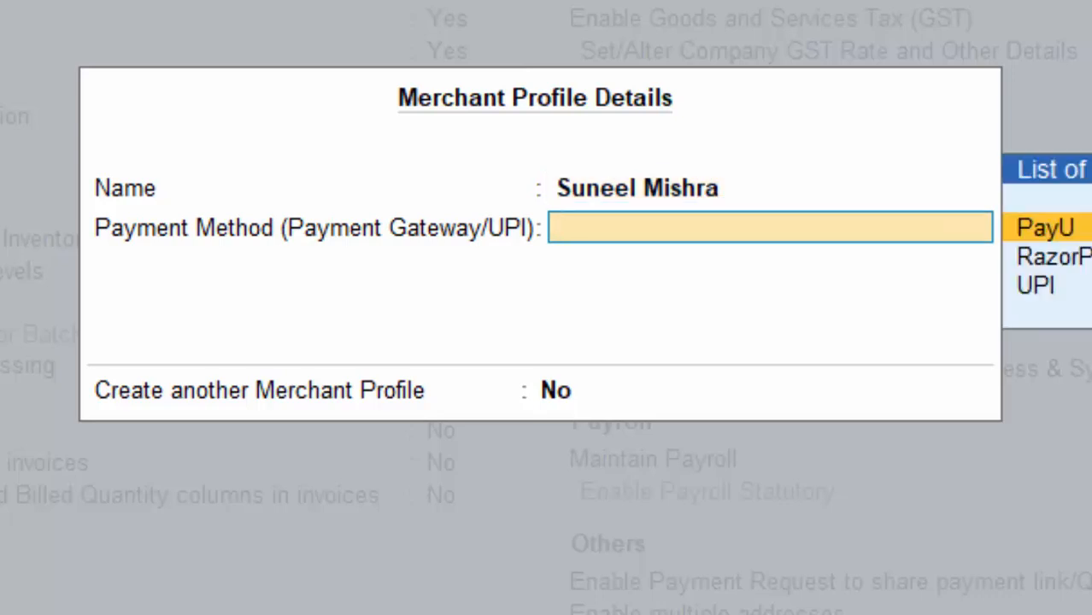
# Choose UPI as the payment method, enter the UPI ID, and accept the merchant profile.
pyautogui.press('Down')
pyautogui.press('Down')
pyautogui.press('Return')
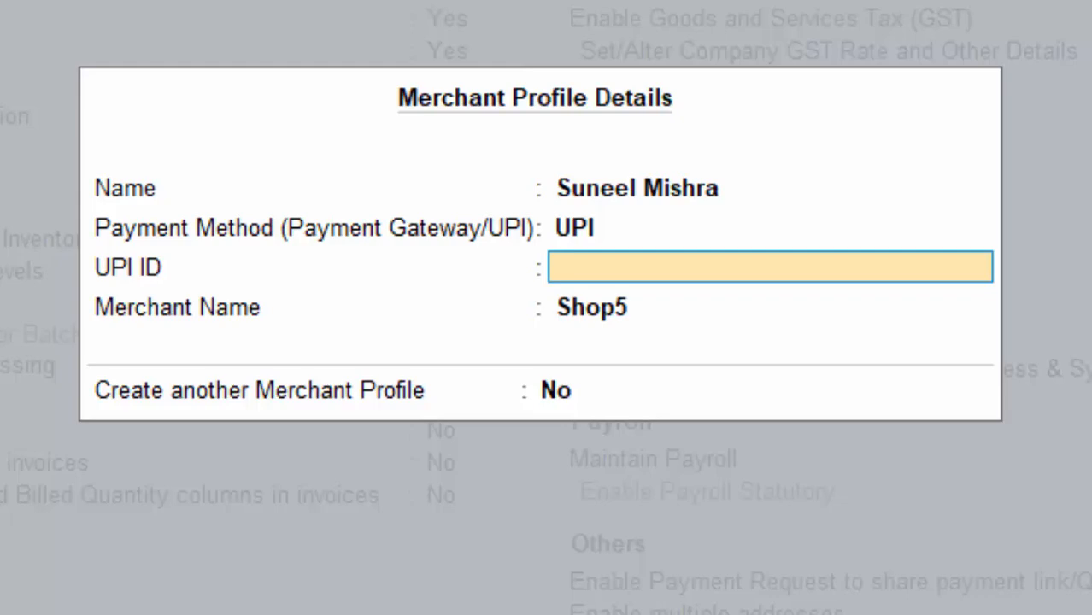
pyautogui.press('BackSpace')
pyautogui.press('Return')
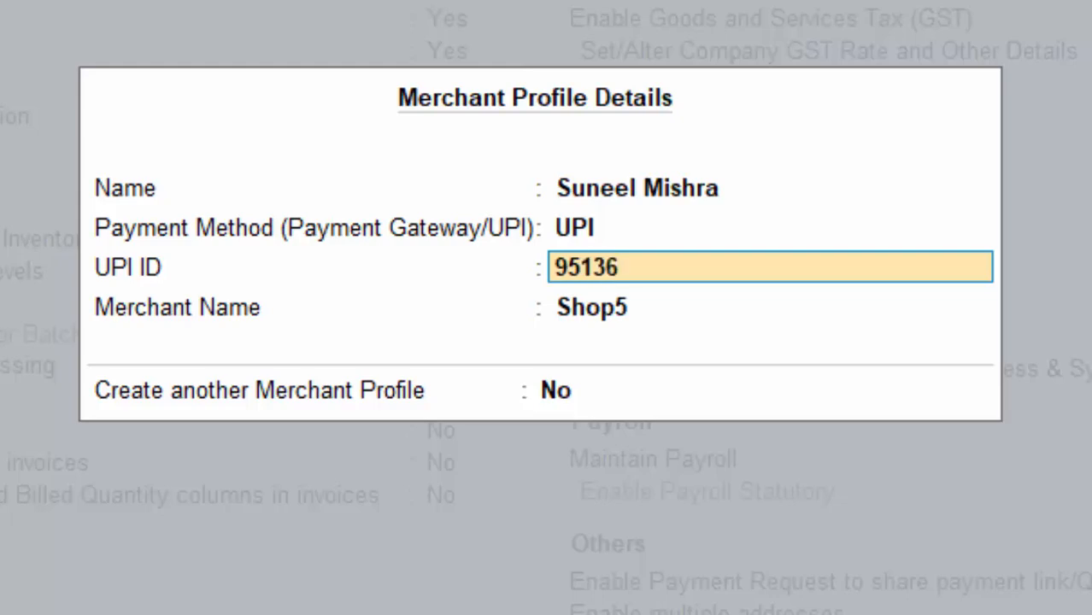
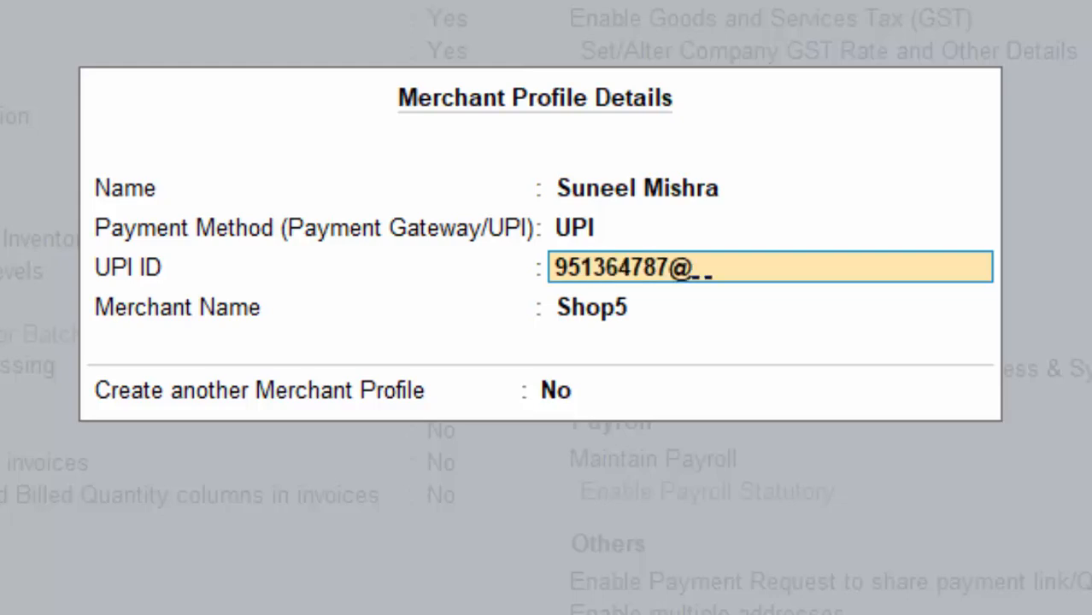
pyautogui.press('Return')
pyautogui.press('Return')
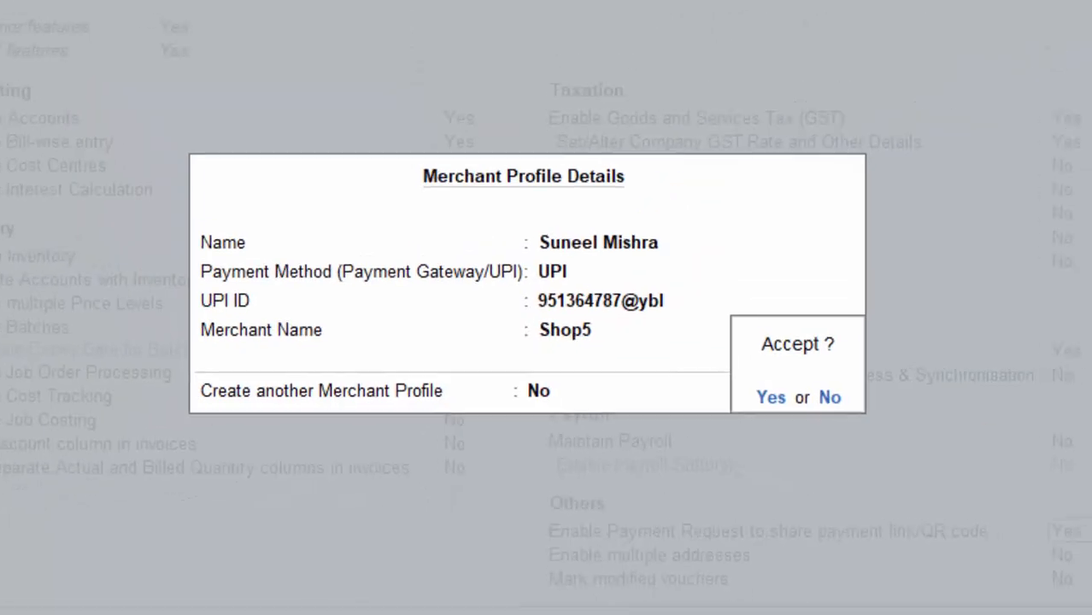
pyautogui.press('Return')
pyautogui.press('Return')
pyautogui.press('Return')
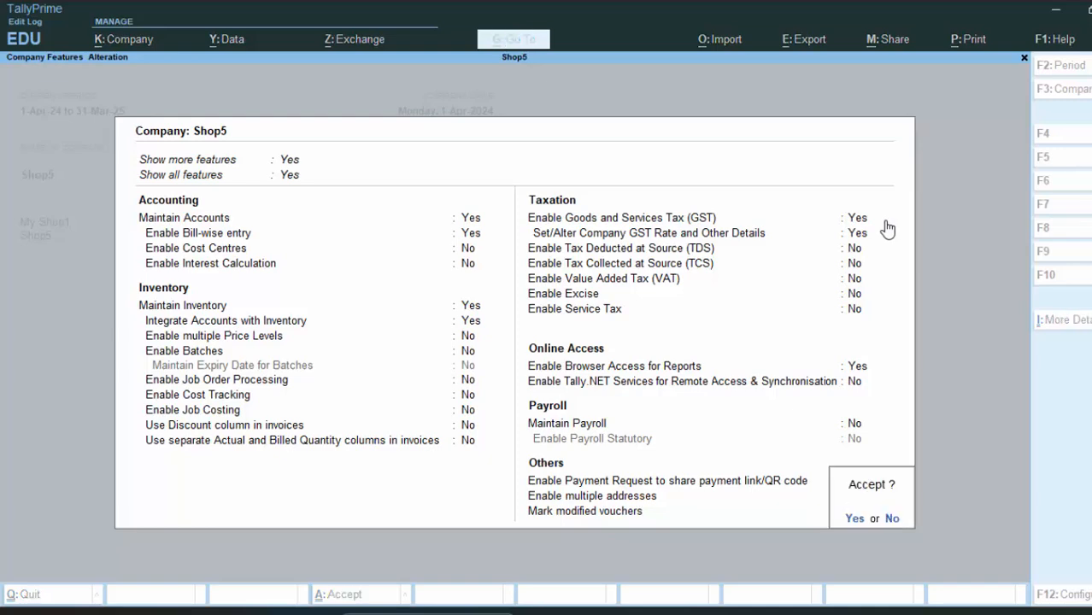
pyautogui.press('Return')
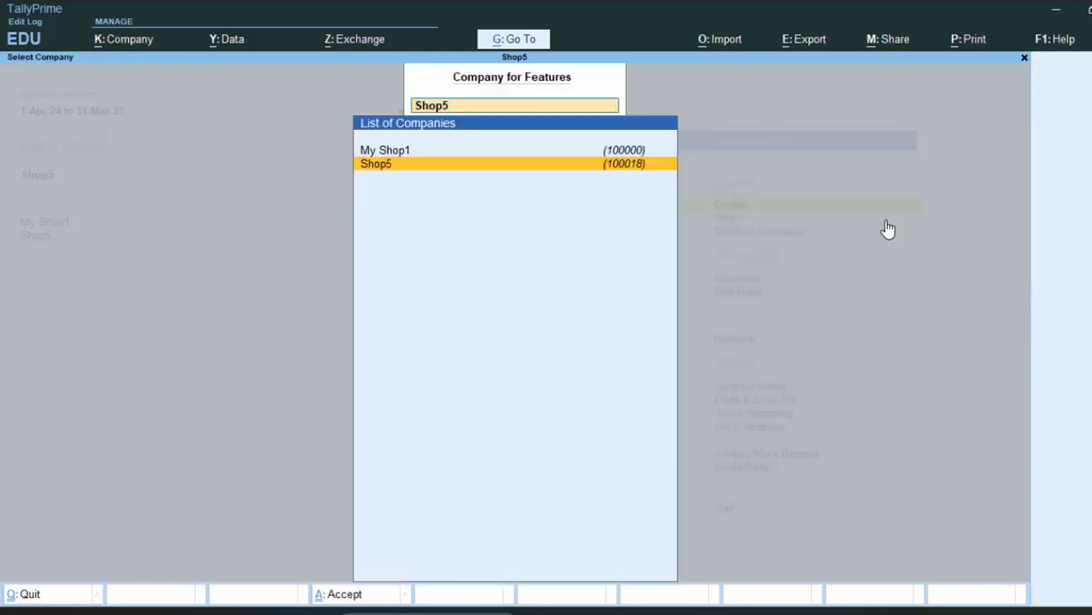
# Return to the Gateway of Tally and reopen Shop5's company features with F11.
pyautogui.press('Escape')
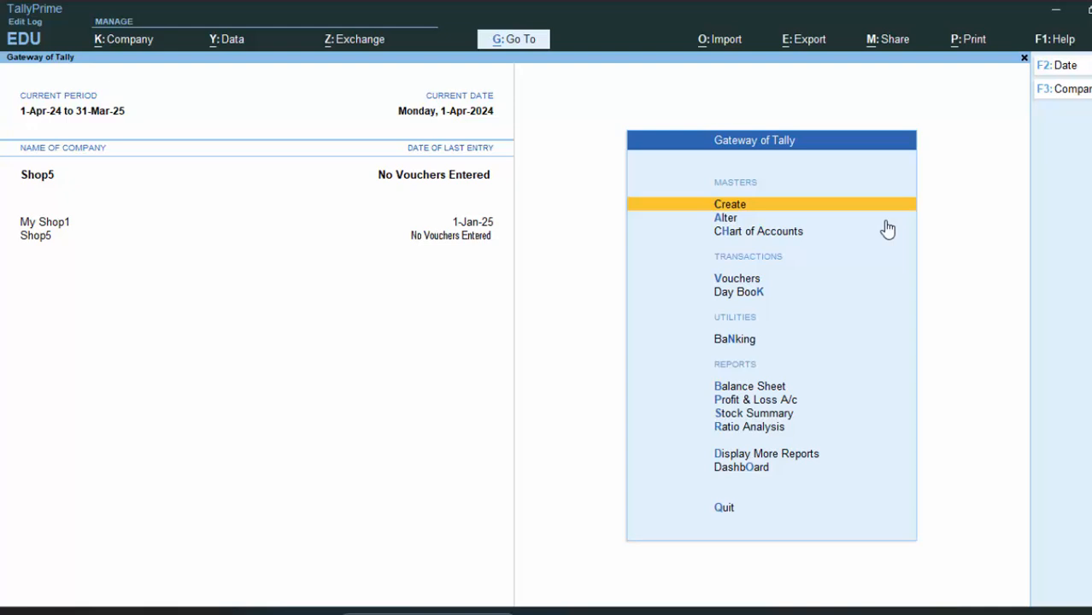
pyautogui.press('F11')
pyautogui.press('Return')
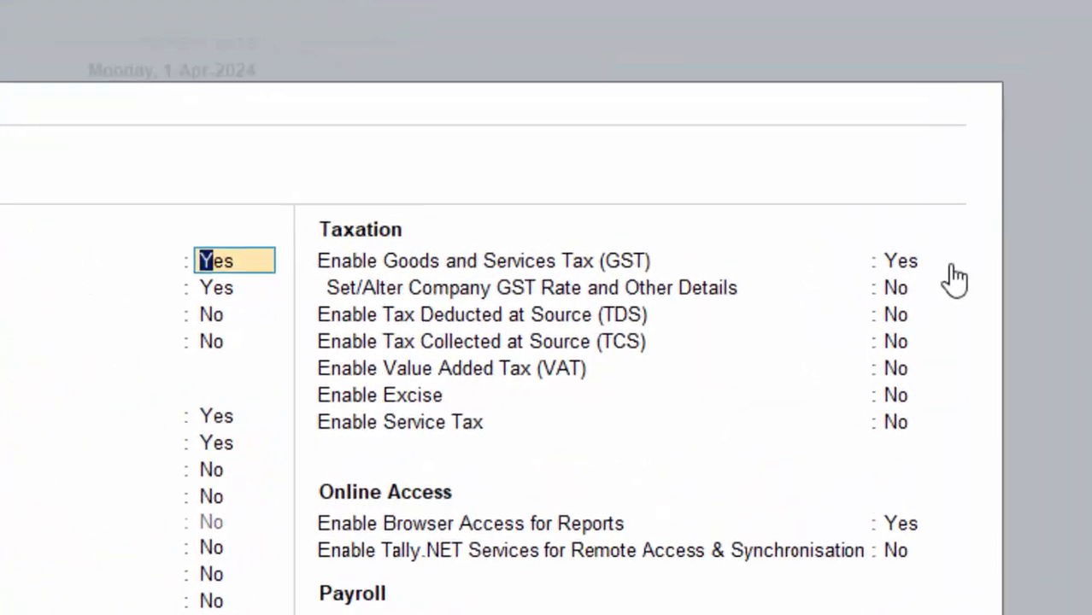
# Review Shop5's GST rate details (HSN/SAC 64747888 at 12%), then close back to the Gateway.
pyautogui.click(900, 294)
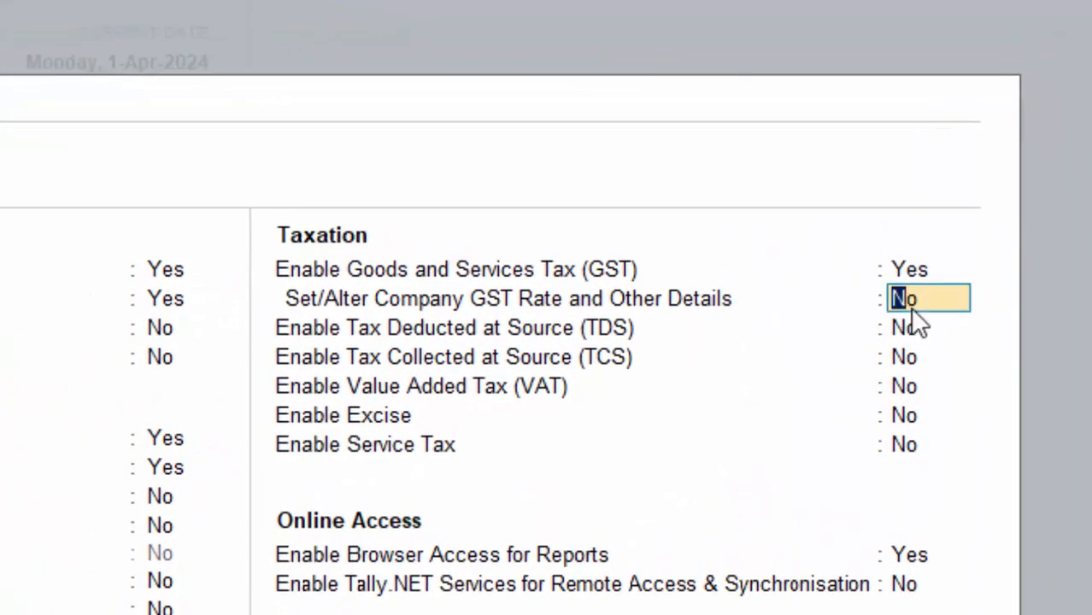
pyautogui.write('y')
pyautogui.press('Return')
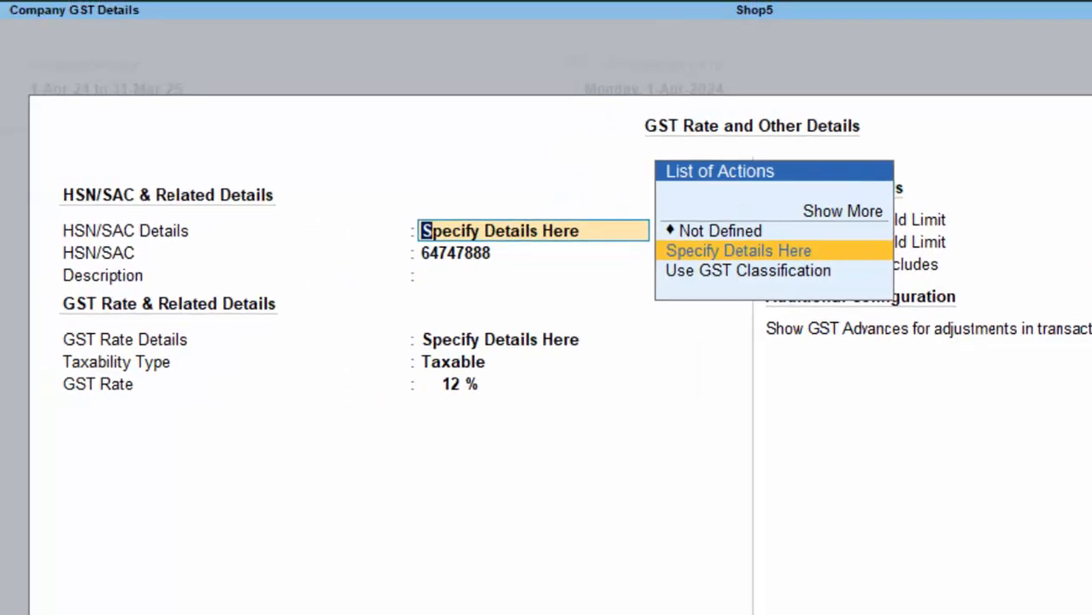
pyautogui.press('Return')
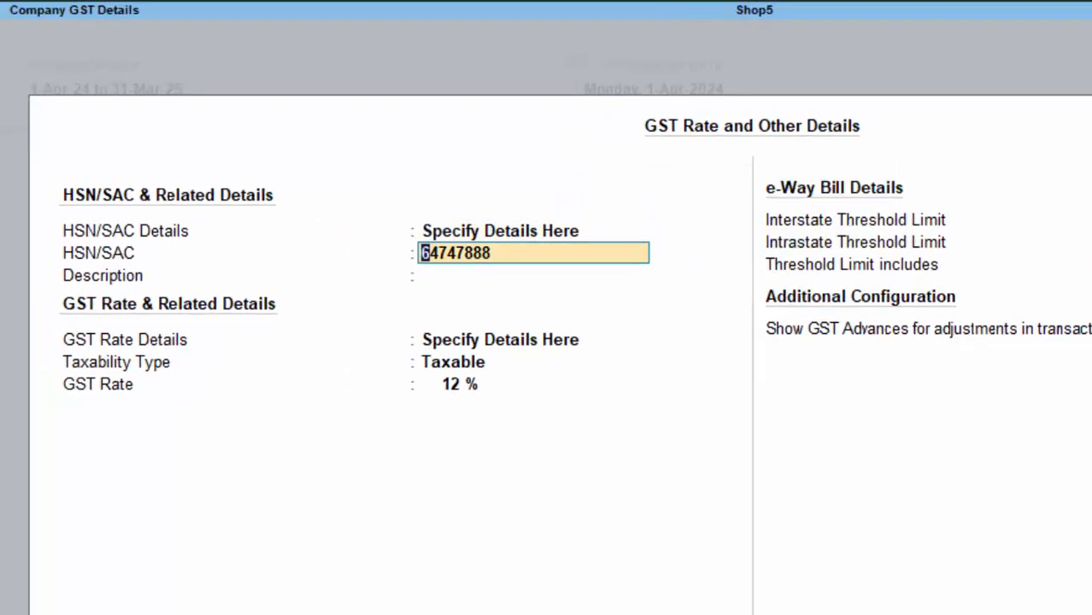
pyautogui.hotkey('ctrl', 'a')
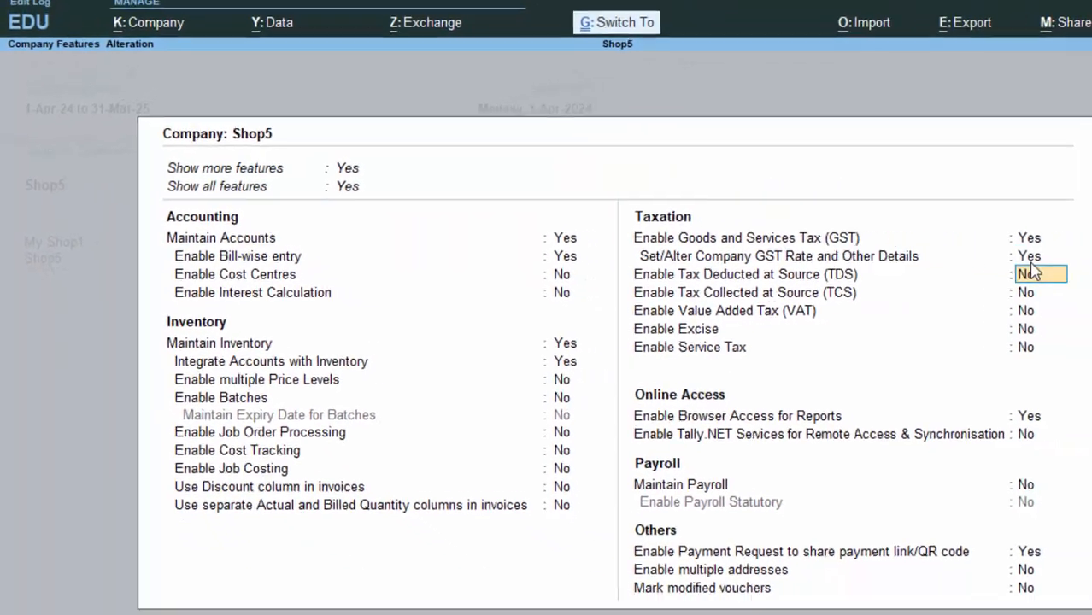
pyautogui.hotkey('ctrl', 'a')
# Start a receipt voucher and create a new ledger named 'Capital A/c'.
pyautogui.press('Escape')
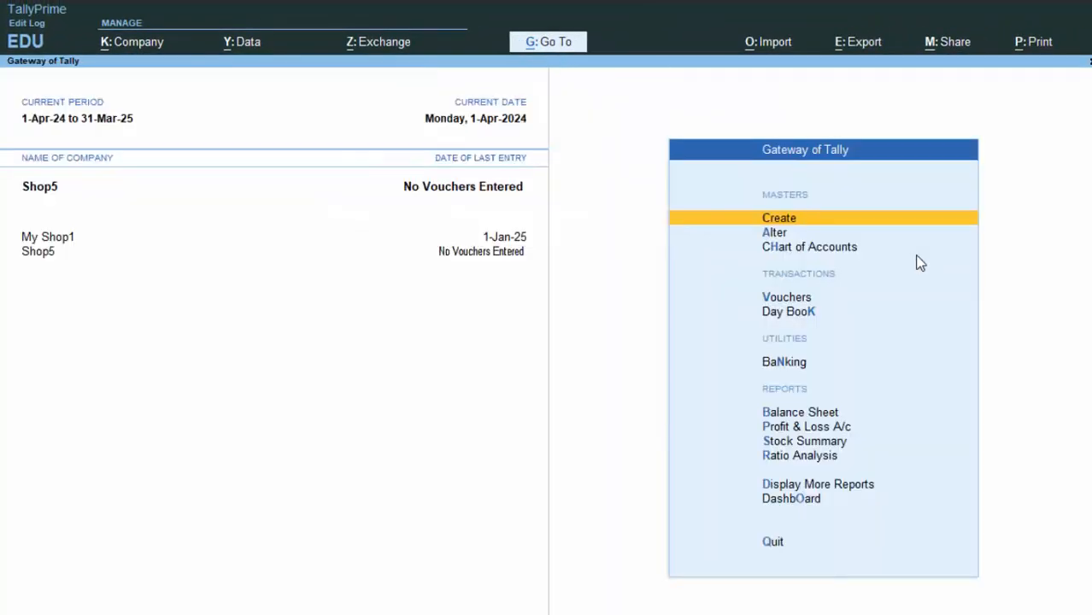
pyautogui.press('v')
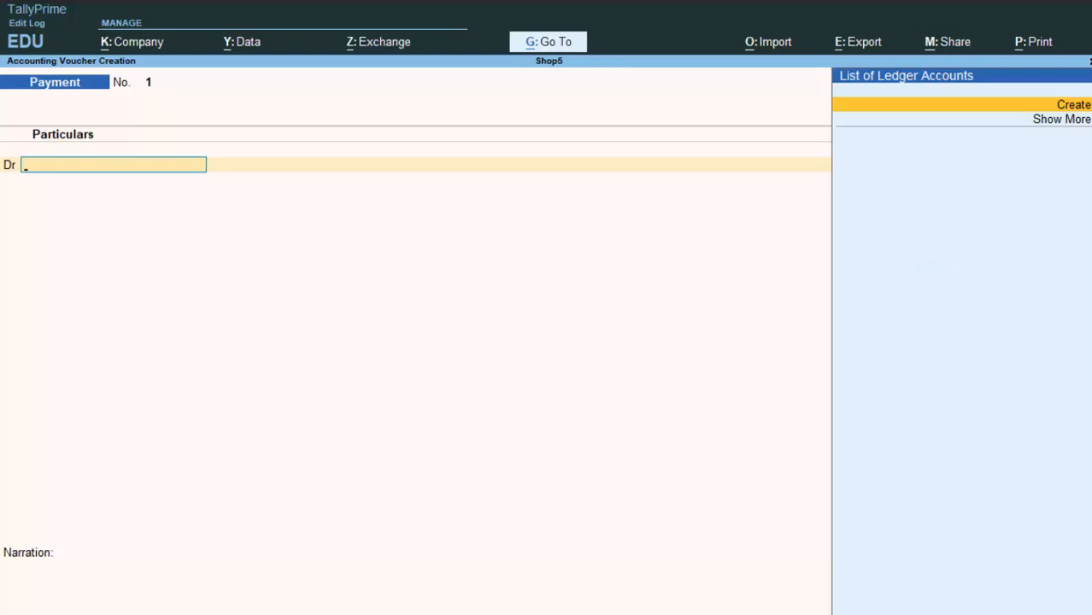
pyautogui.press('F6')
pyautogui.hotkey('alt', 'c')
pyautogui.write('Capi')
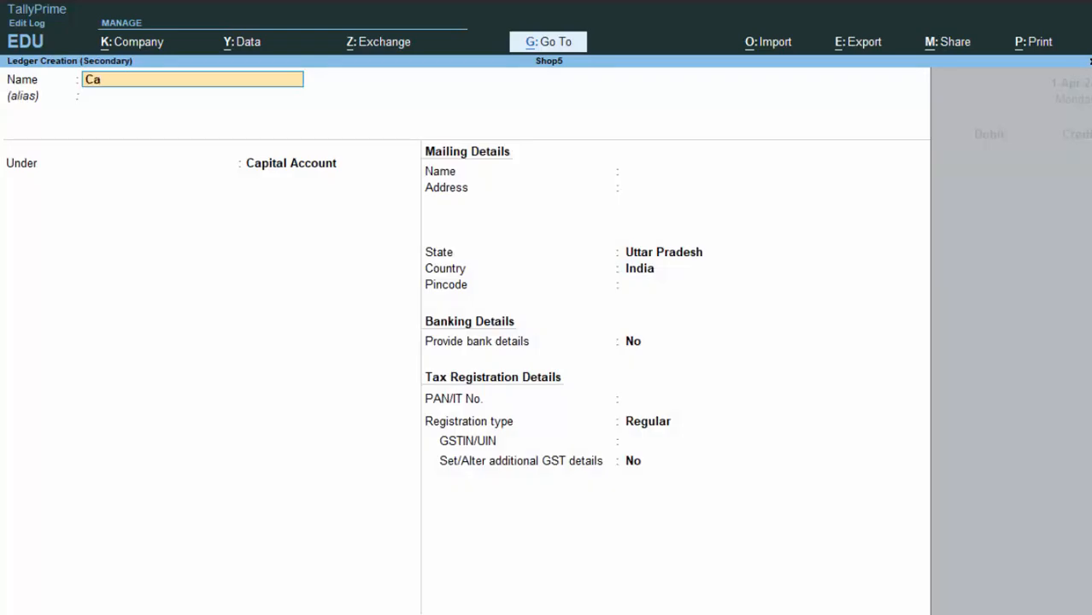
pyautogui.write('tal a')
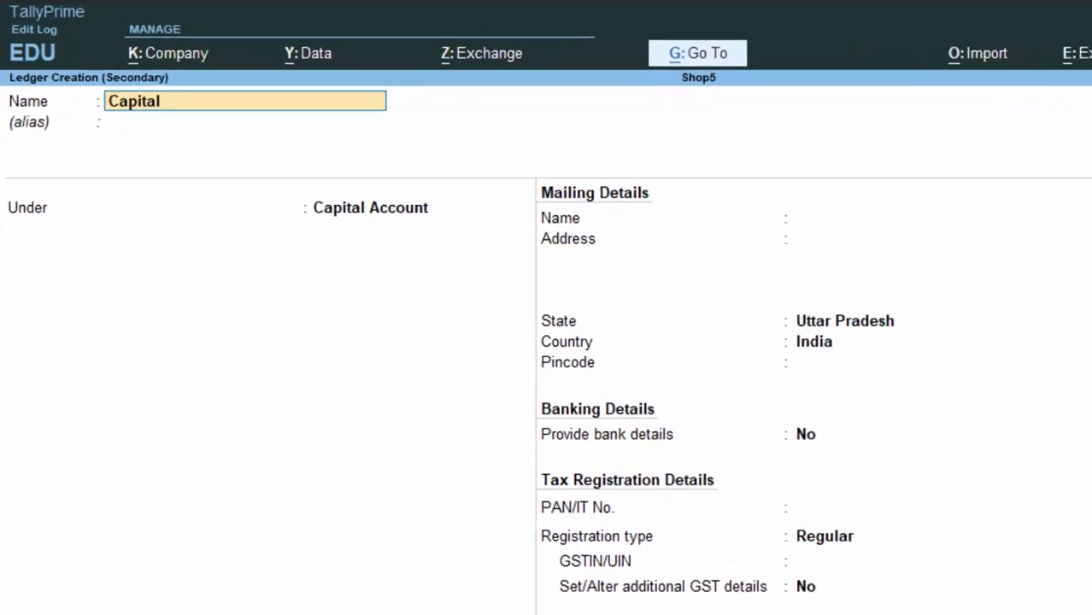
pyautogui.write('/c')
pyautogui.press('Return')
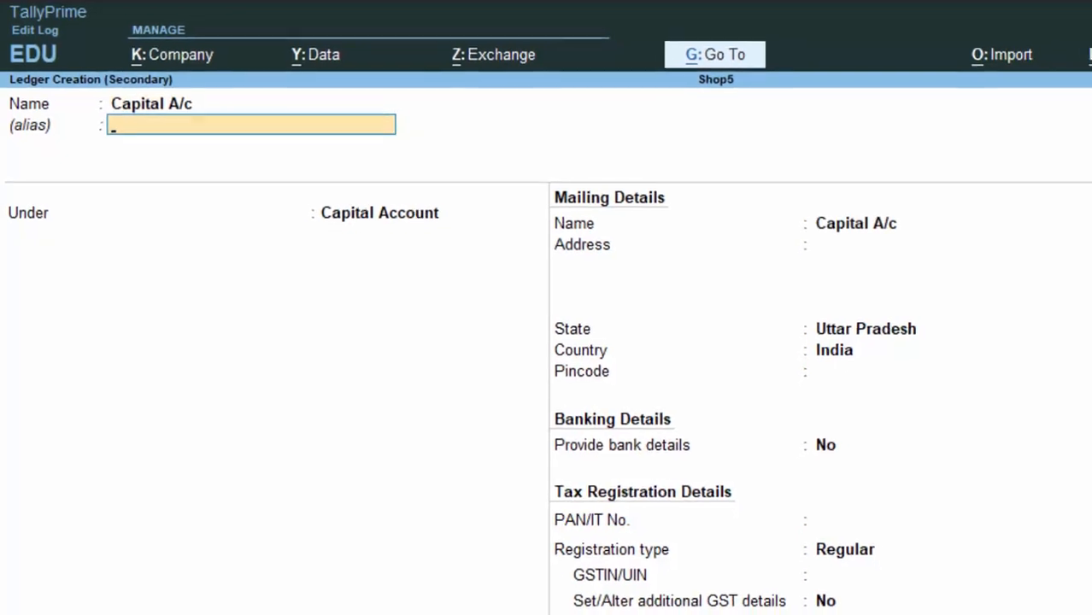
pyautogui.press('Return')
pyautogui.press('Return')
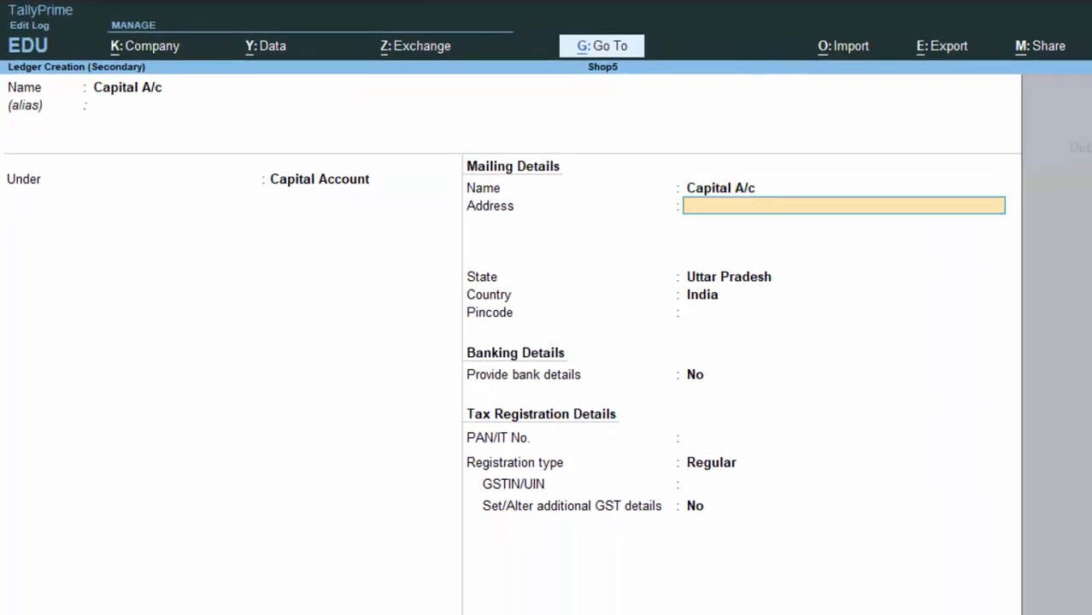
pyautogui.press('Return')
pyautogui.press('Return')
pyautogui.press('Return')
pyautogui.press('Return')
pyautogui.press('Return')
pyautogui.press('Return')
pyautogui.press('Return')
pyautogui.press('Return')
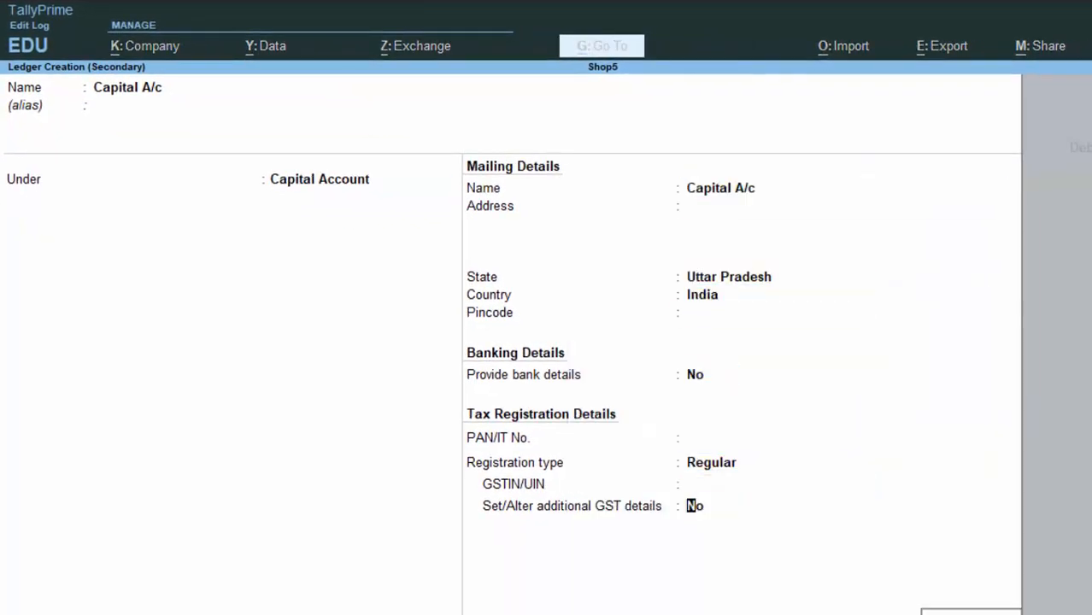
pyautogui.press('Return')
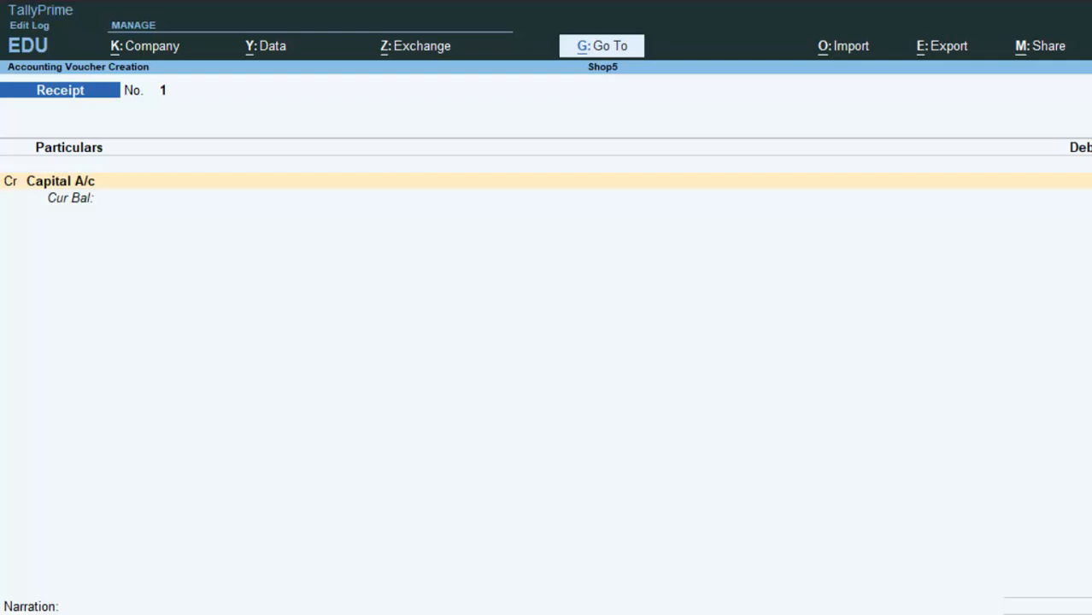
# Enter the 70,000.00 credit to Capital A/c with a matching debit, and save the receipt.
pyautogui.press('Return')
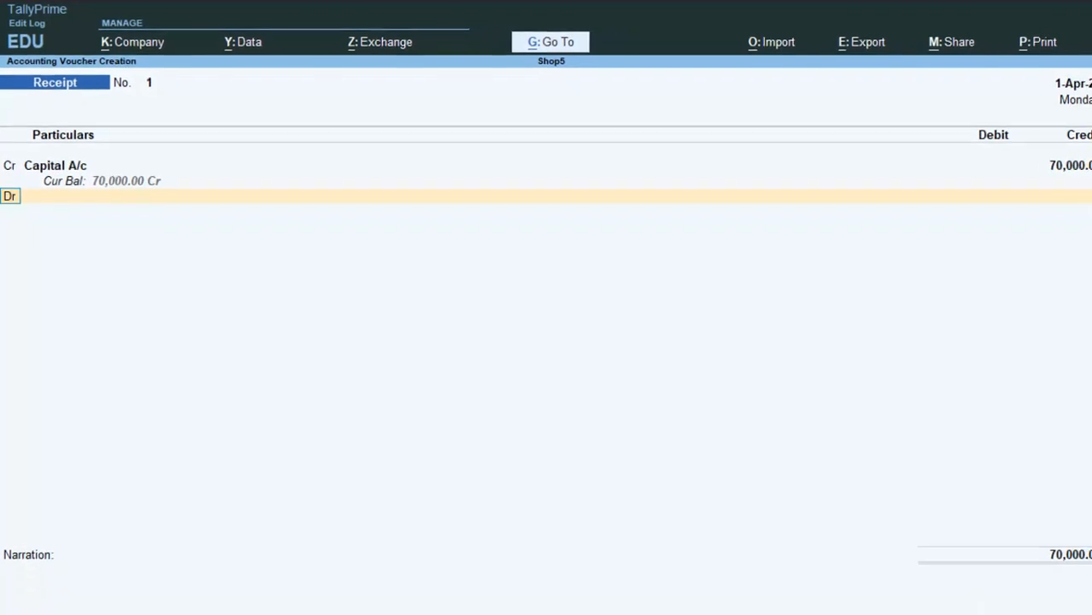
pyautogui.press('Return')
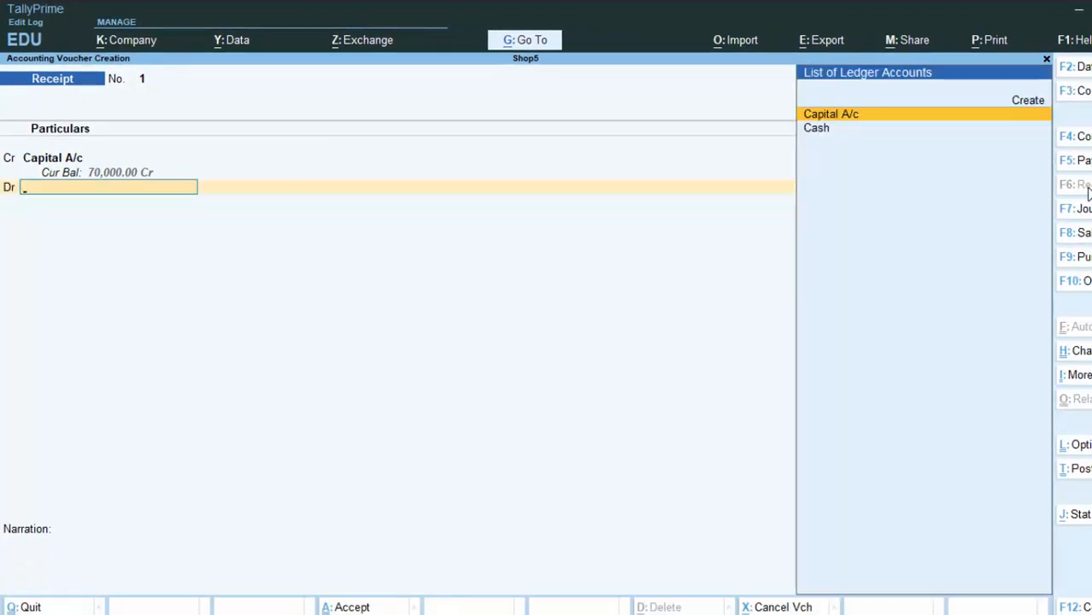
pyautogui.press('Down')
pyautogui.press('Return')
pyautogui.press('Return')
pyautogui.press('Return')
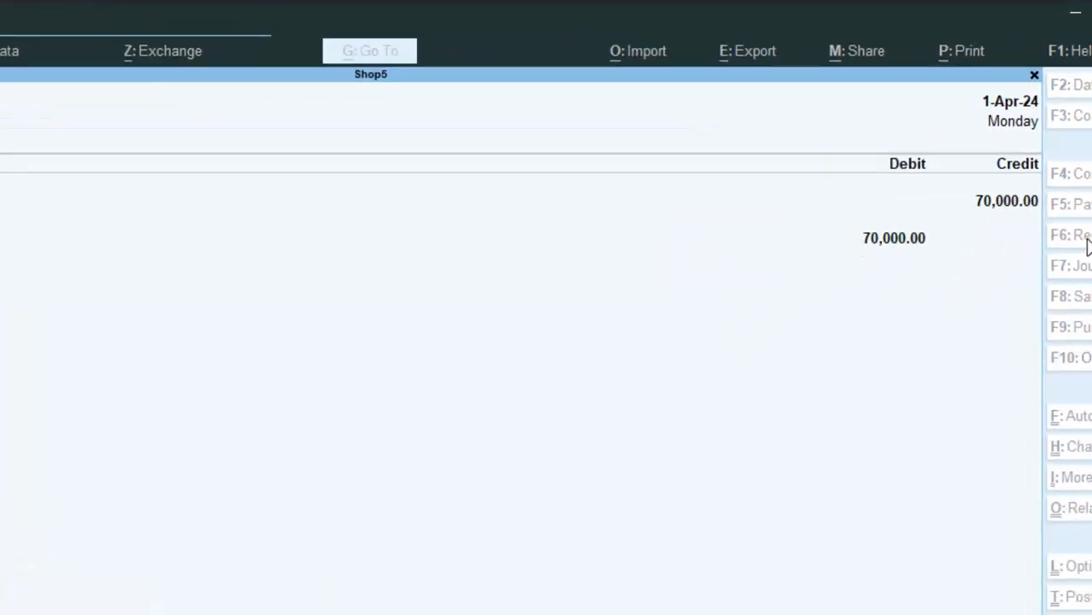
pyautogui.press('Return')
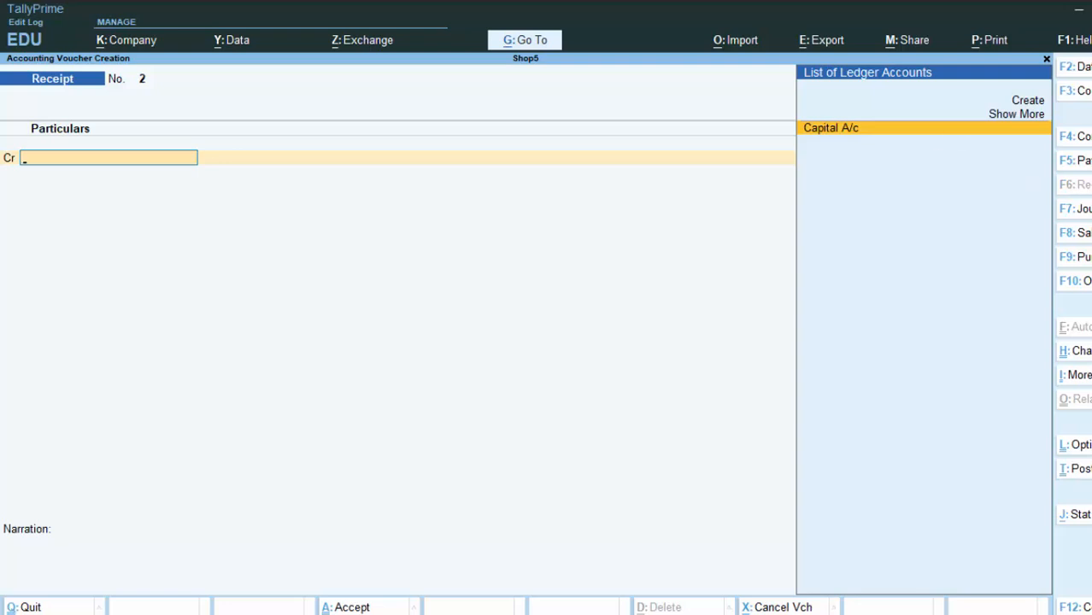
# Start a purchase voucher with supplier invoice number 7578.
pyautogui.press('F9')
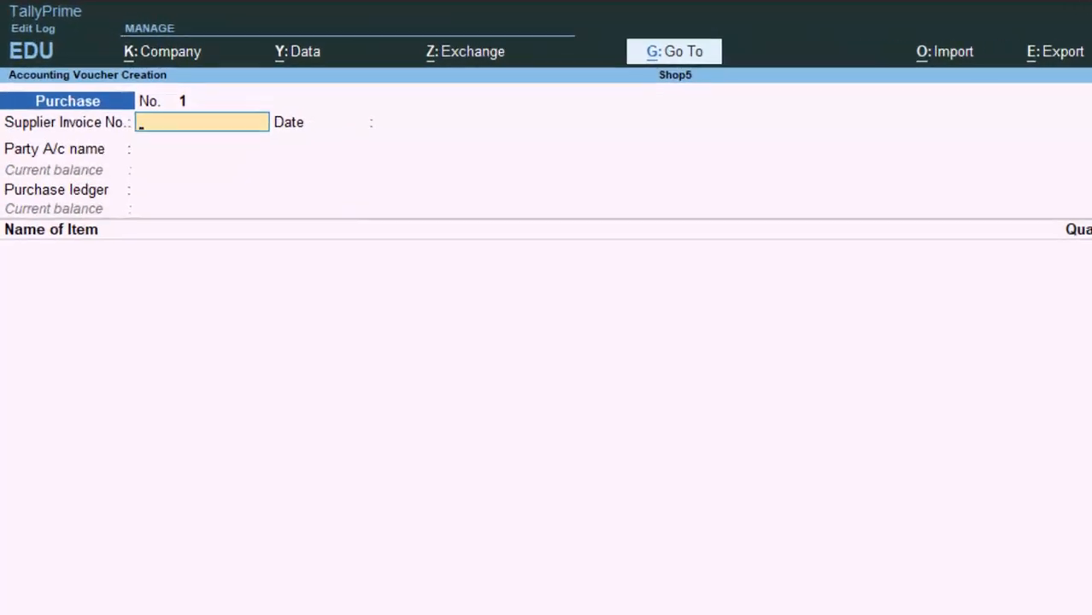
pyautogui.write('e7575')
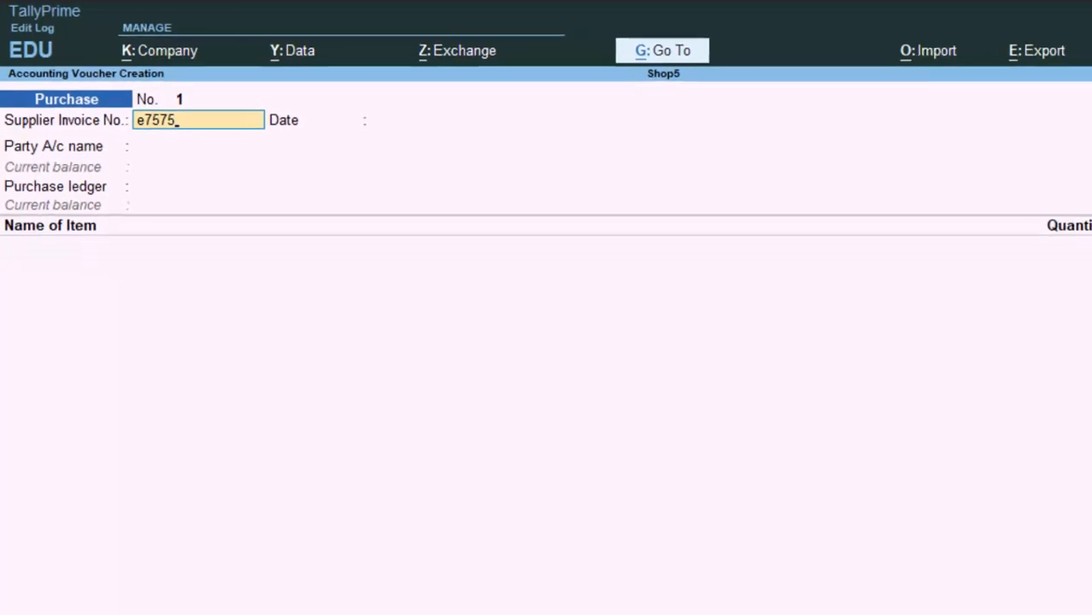
pyautogui.press('BackSpace')
pyautogui.press('BackSpace')
pyautogui.press('BackSpace')
pyautogui.press('BackSpace')
pyautogui.press('BackSpace')
pyautogui.write('7578')
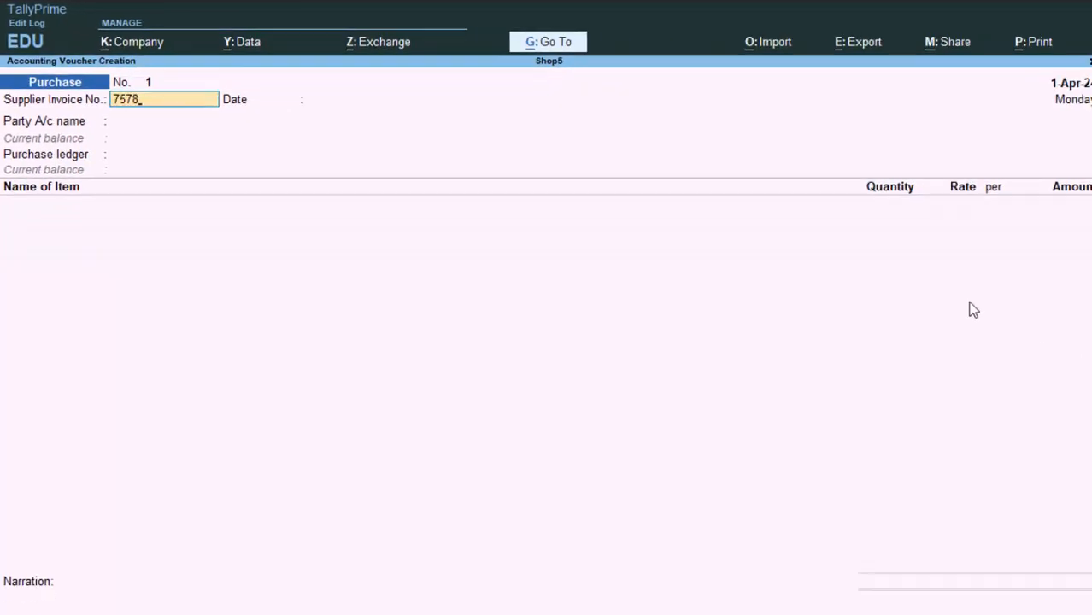
pyautogui.press('Return')
pyautogui.press('Return')
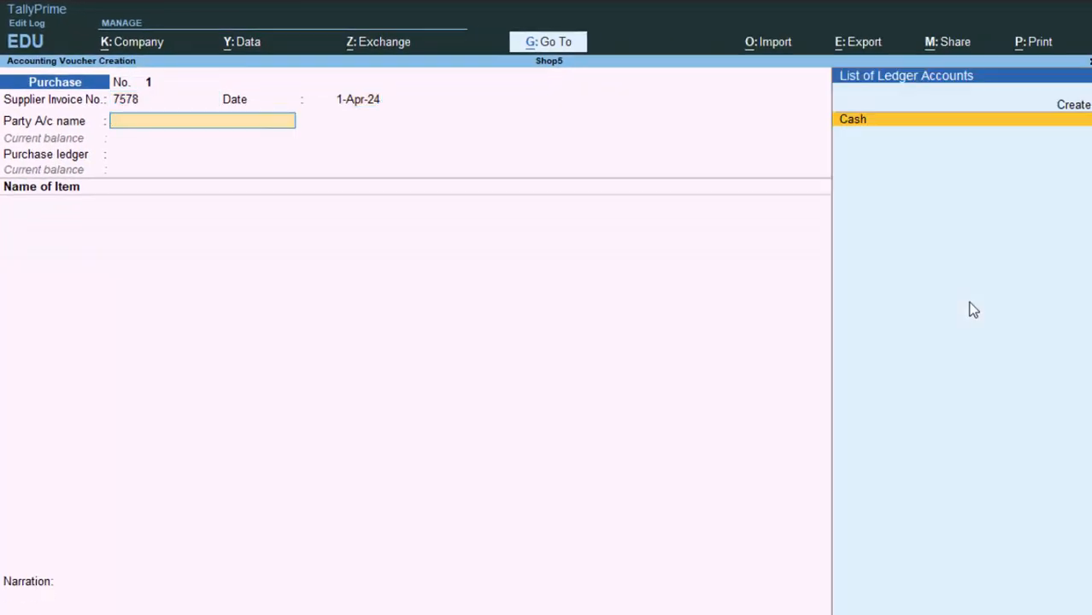
# Create party ledger 'Vansh Whole Saler' under Sundry Creditors.
pyautogui.hotkey('alt', 'c')
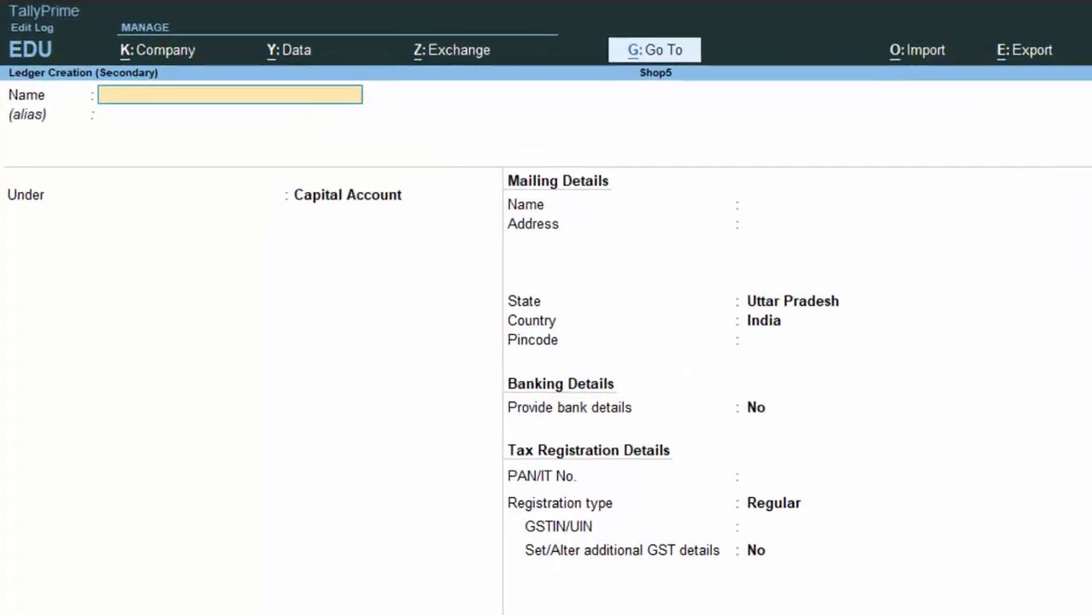
pyautogui.write('V')
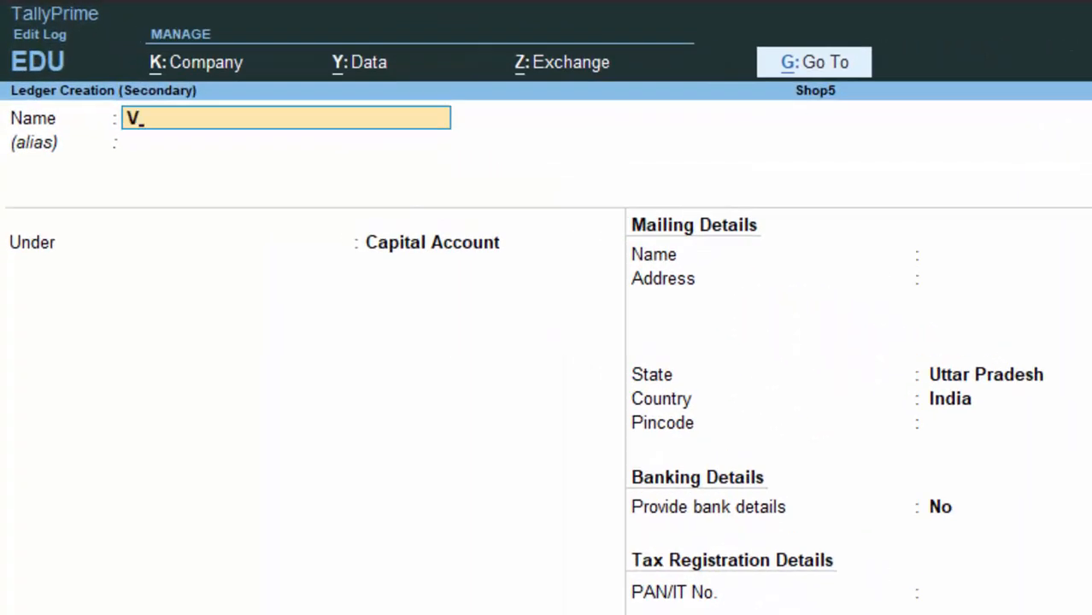
pyautogui.write('ansh whole')
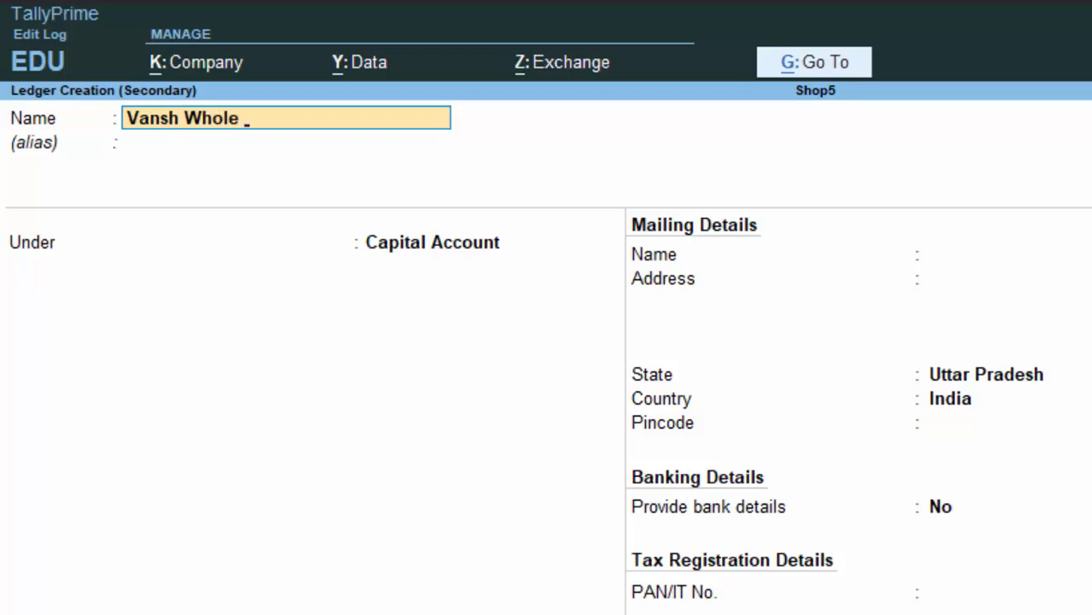
pyautogui.write(' Saler')
pyautogui.press('Return')
pyautogui.press('Return')
pyautogui.write('S')
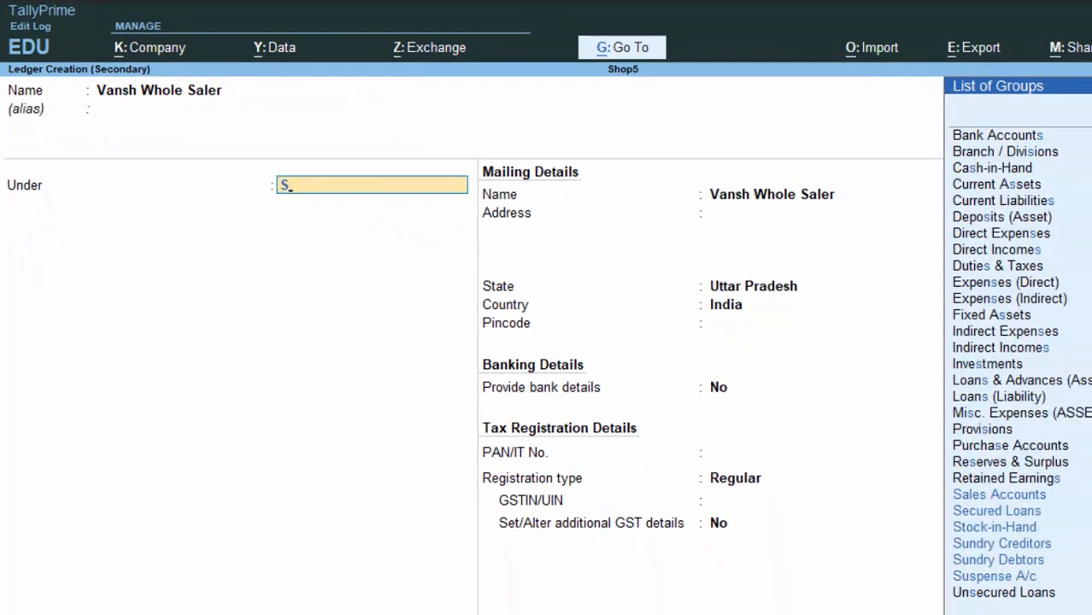
pyautogui.press('Down')
pyautogui.press('Down')
pyautogui.press('Down')
pyautogui.press('Down')
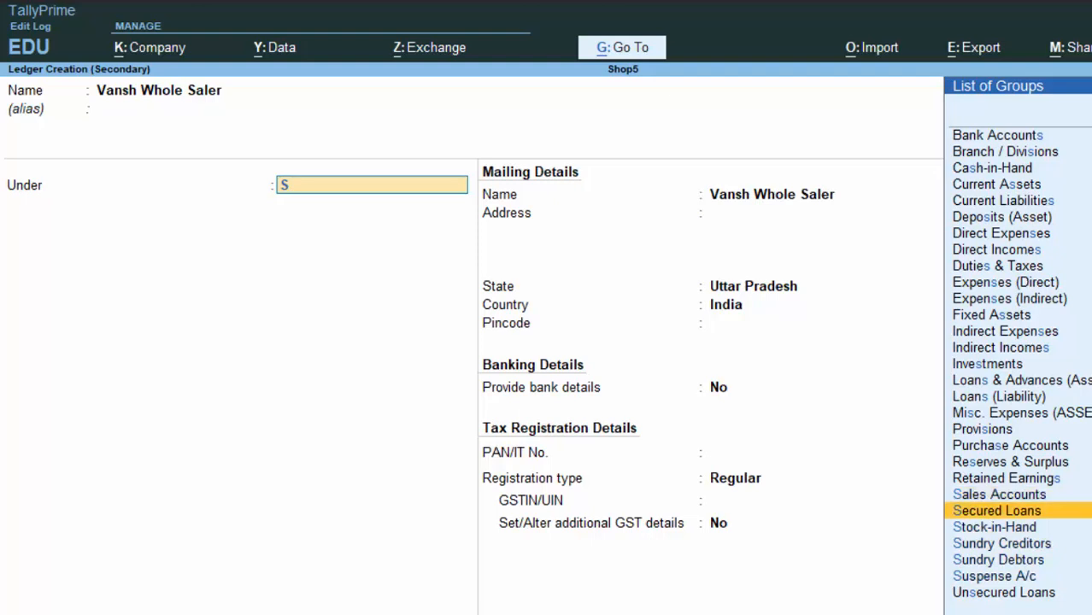
pyautogui.hotkey('ctrl', 'a')
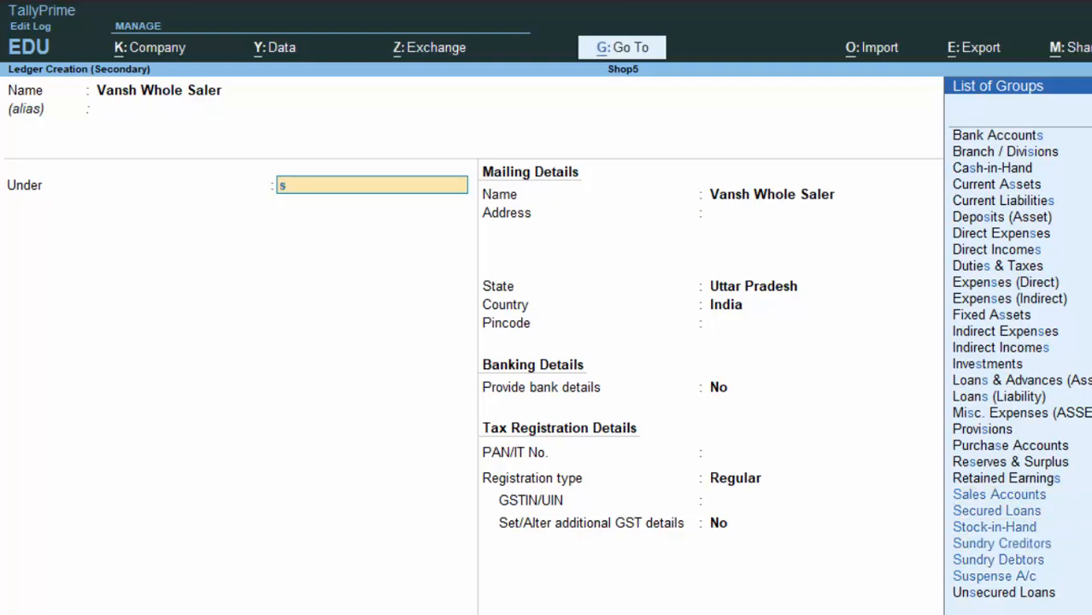
pyautogui.press('Down')
pyautogui.press('Down')
pyautogui.press('Down')
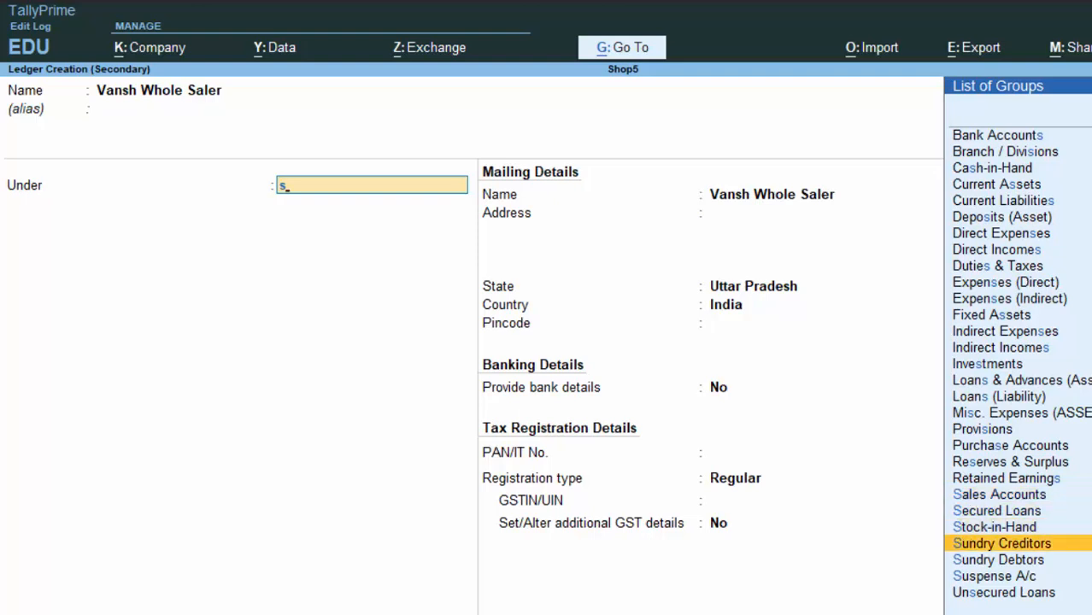
pyautogui.press('Return')
pyautogui.press('Return')
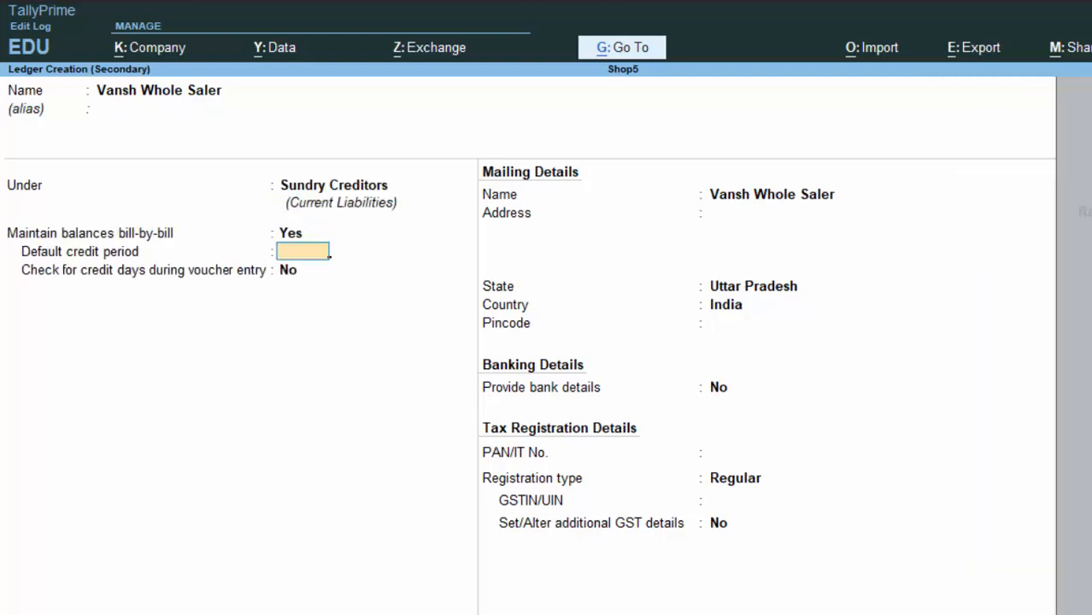
# Set Vansh Whole Saler's state to Rajasthan and save the ledger.
pyautogui.press('BackSpace')
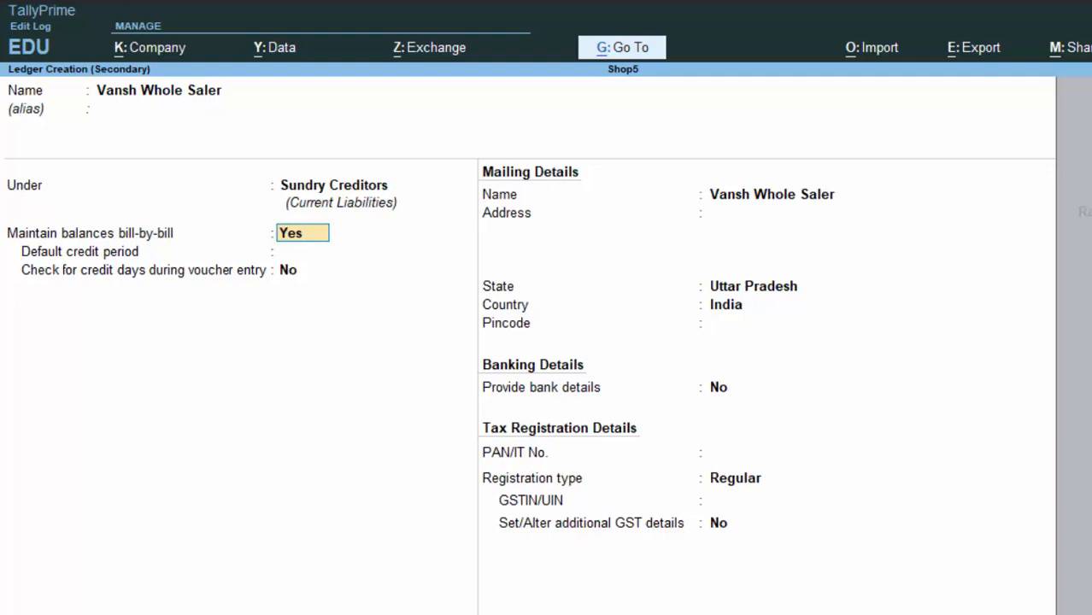
pyautogui.press('Return')
pyautogui.press('Return')
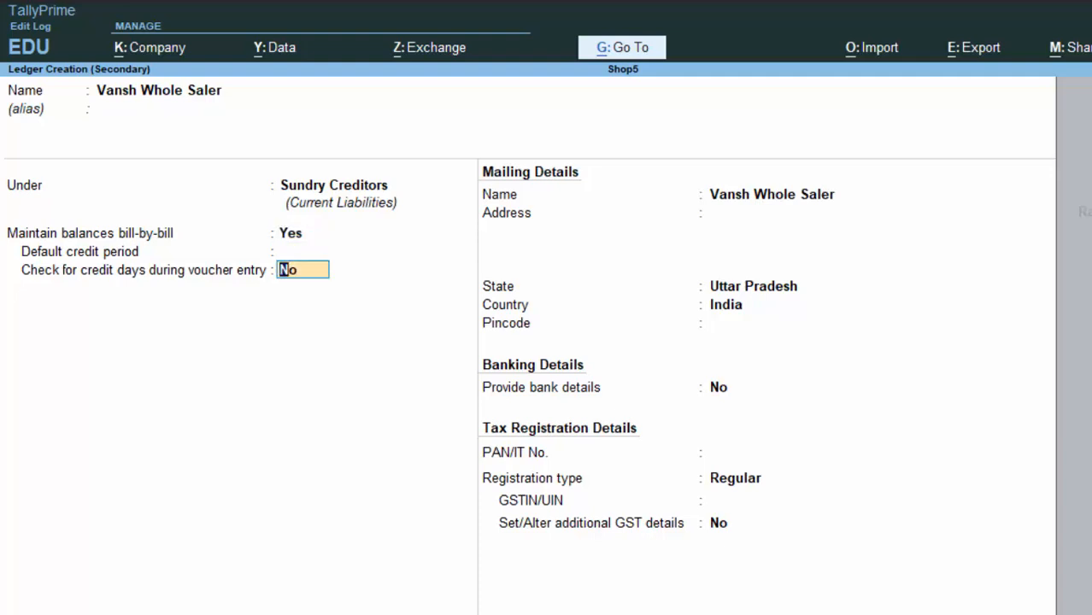
pyautogui.press('Return')
pyautogui.press('Return')
pyautogui.press('Return')
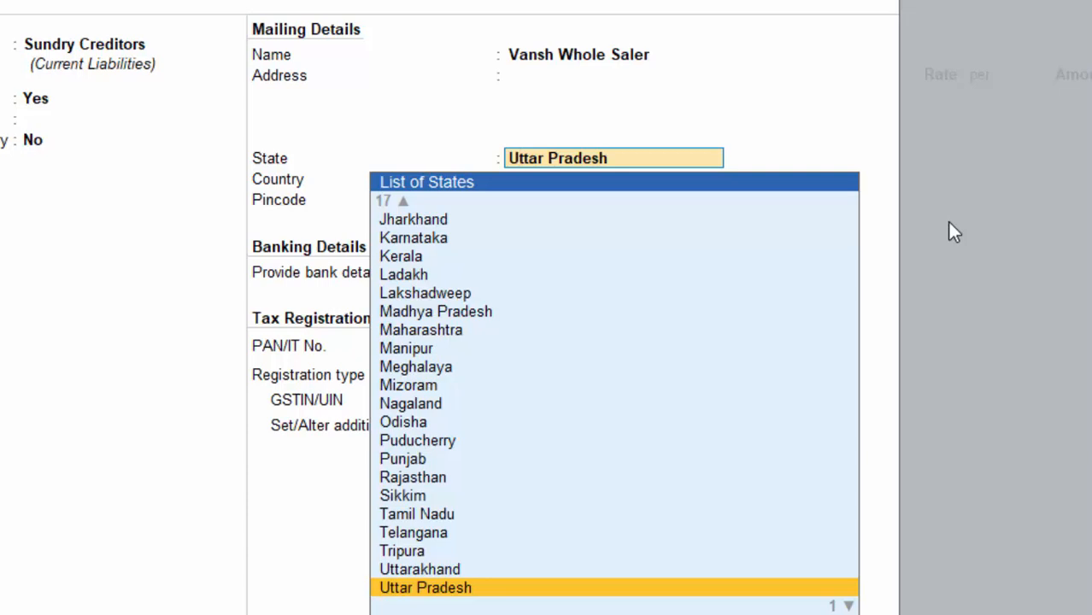
pyautogui.press('Up')
pyautogui.press('Up')
pyautogui.press('Up')
pyautogui.press('Up')
pyautogui.press('Up')
pyautogui.press('Up')
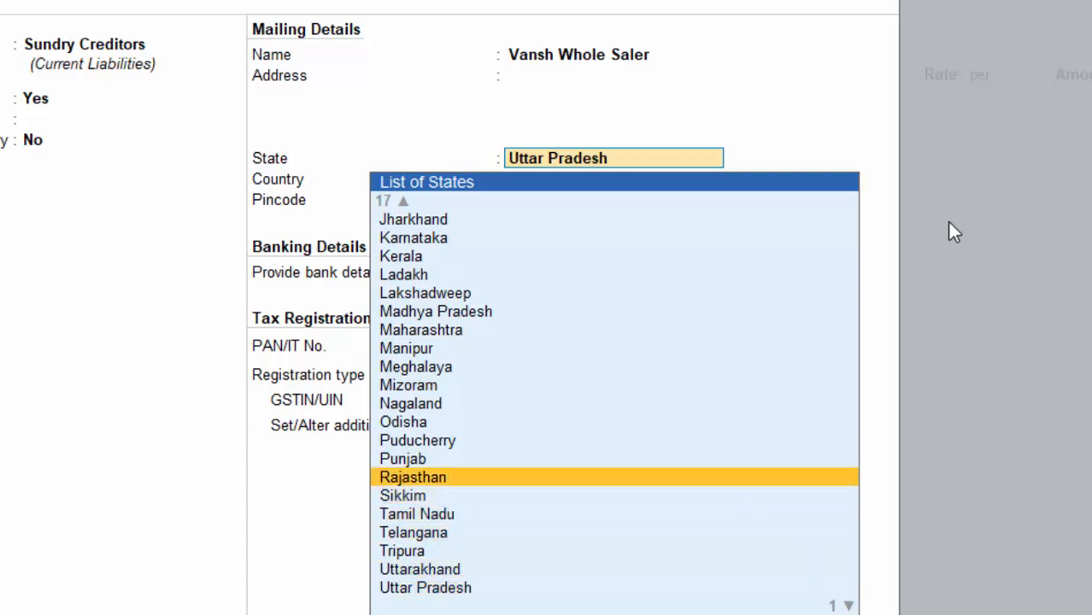
pyautogui.press('Return')
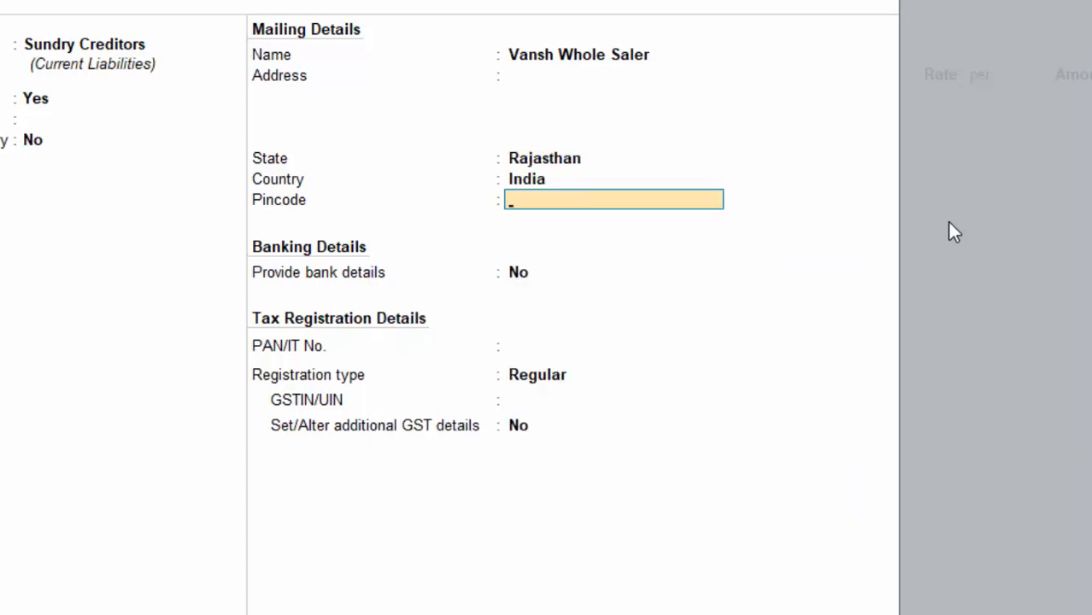
pyautogui.press('Return')
pyautogui.press('Return')
pyautogui.press('Return')
pyautogui.press('Return')
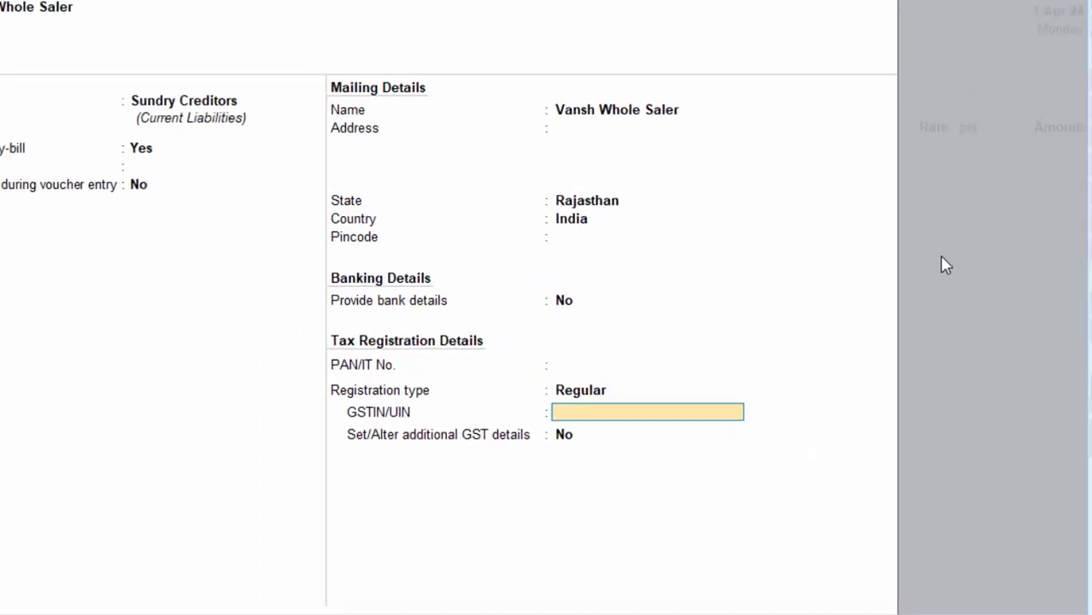
pyautogui.press('Return')
pyautogui.press('Return')
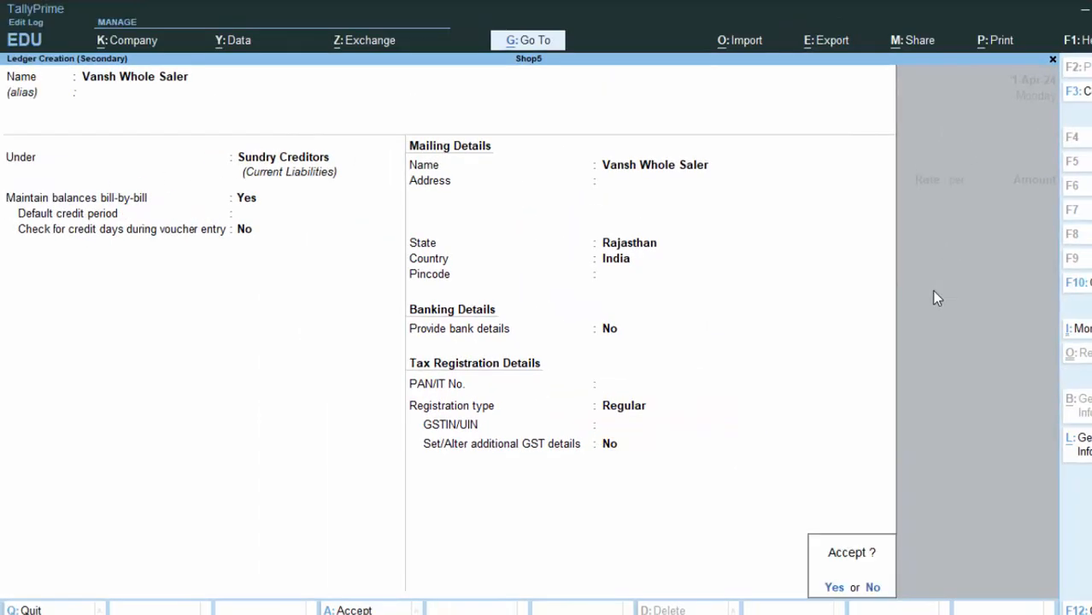
pyautogui.press('Return')
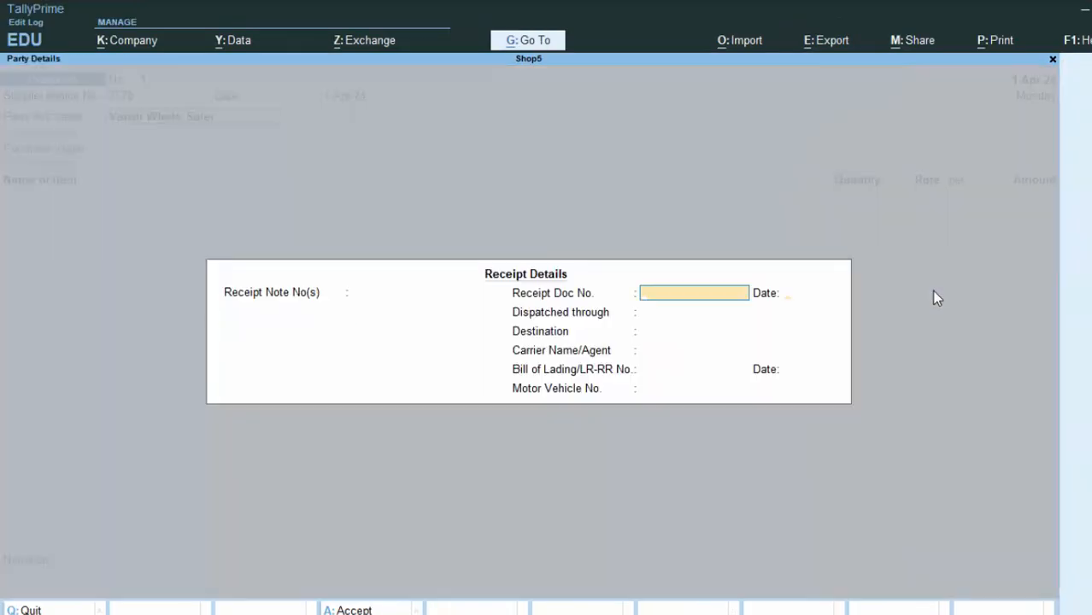
pyautogui.press('Return')
pyautogui.press('Return')
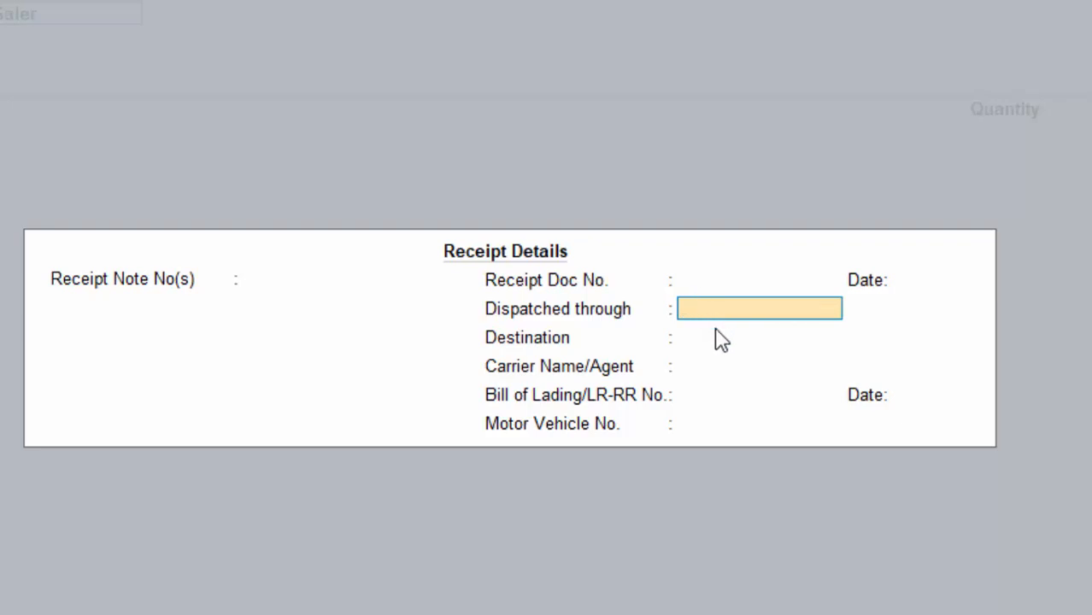
# Pass through receipt and party details, keeping place of supply Uttar Pradesh, back to the voucher.
pyautogui.press('Return')
pyautogui.press('Return')
pyautogui.press('Return')
pyautogui.press('Return')
pyautogui.press('Return')
pyautogui.press('Return')
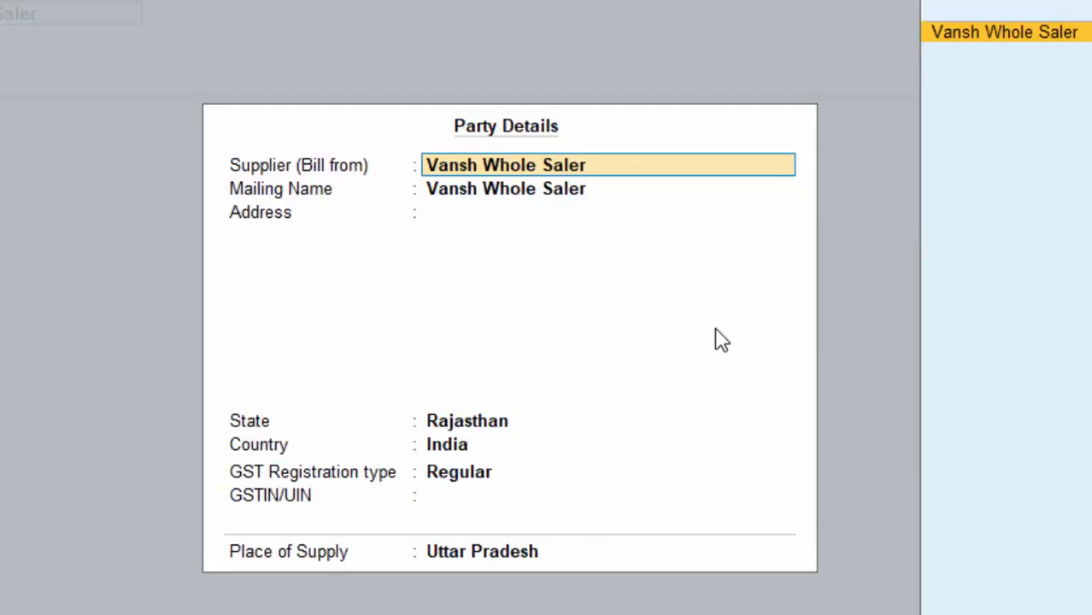
pyautogui.press('Return')
pyautogui.press('Return')
pyautogui.press('Return')
pyautogui.press('Return')
pyautogui.press('Return')
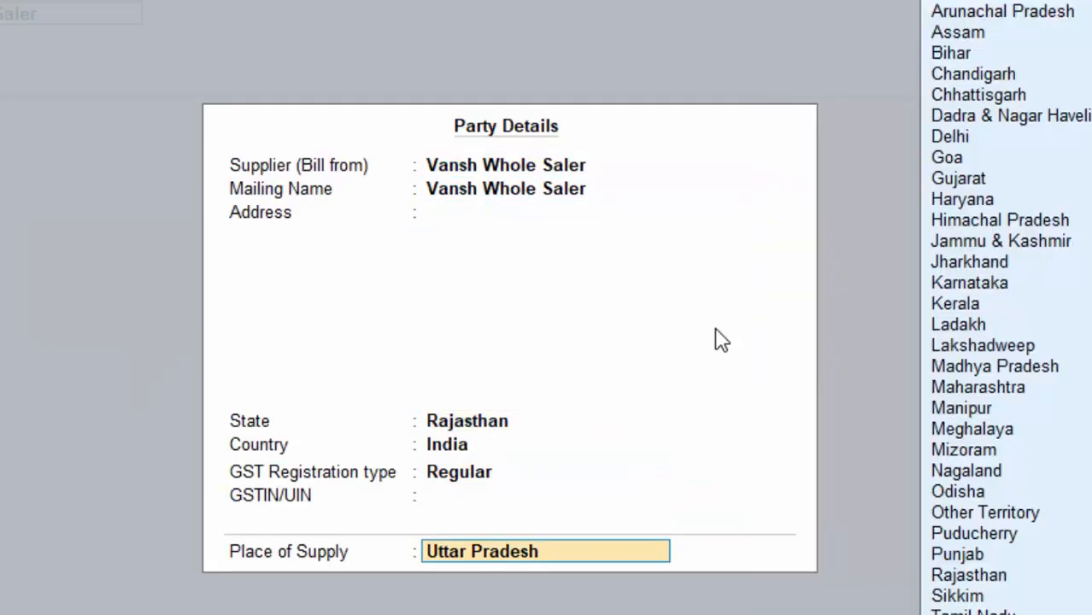
pyautogui.press('Up')
pyautogui.press('Return')
pyautogui.press('Return')
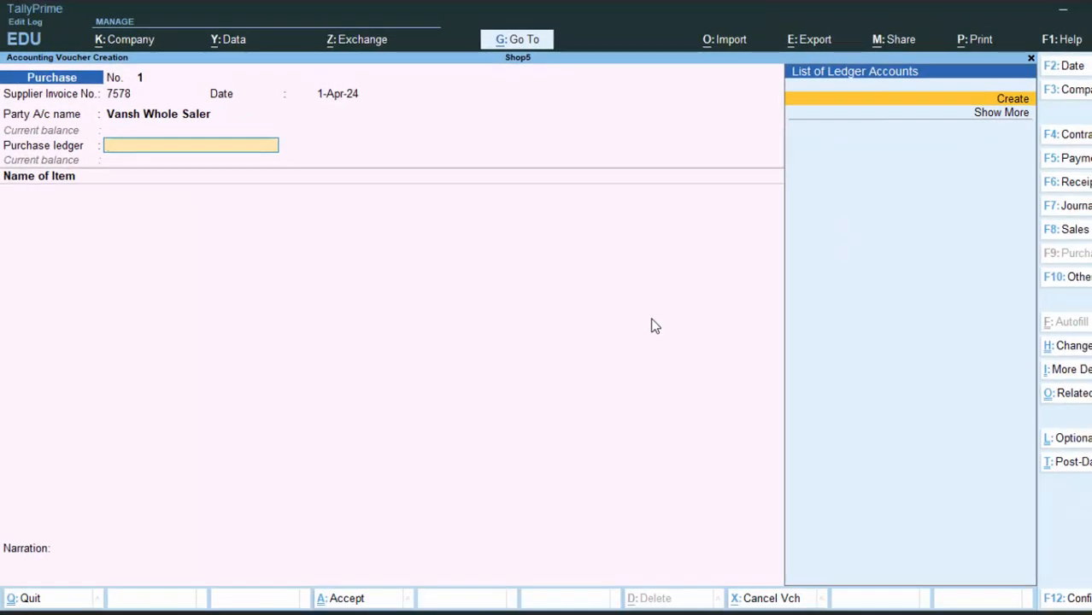
# Create ledger 'Purchase A/c' under Purchase Accounts with ledger type Not Applicable.
pyautogui.hotkey('alt', 'c')
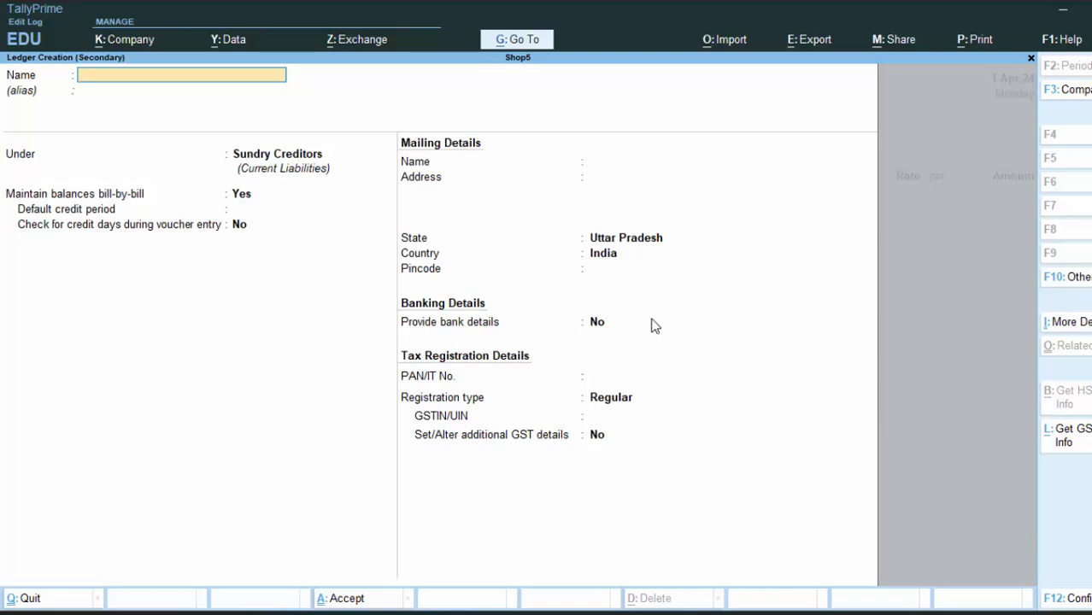
pyautogui.write('Purch')
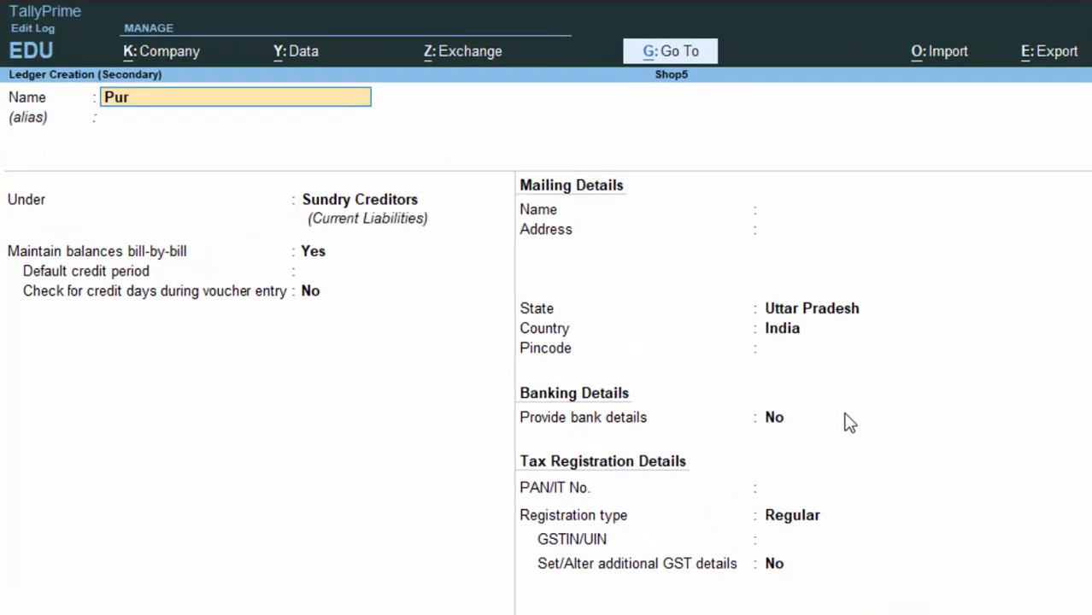
pyautogui.write('ase')
pyautogui.write(' a')
pyautogui.write('/')
pyautogui.write('c')
pyautogui.press('Return')
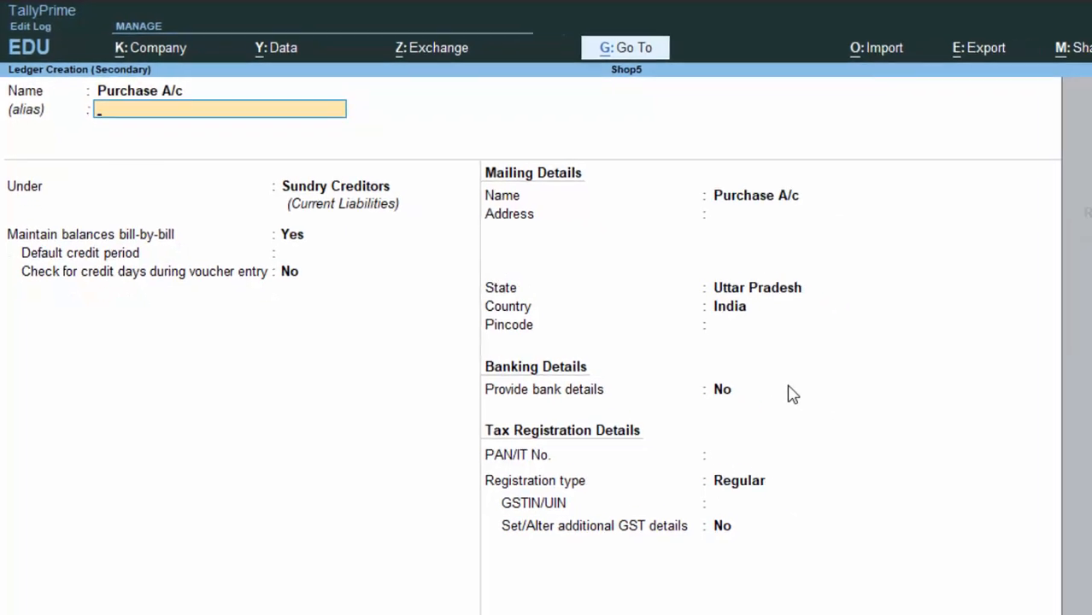
pyautogui.press('Return')
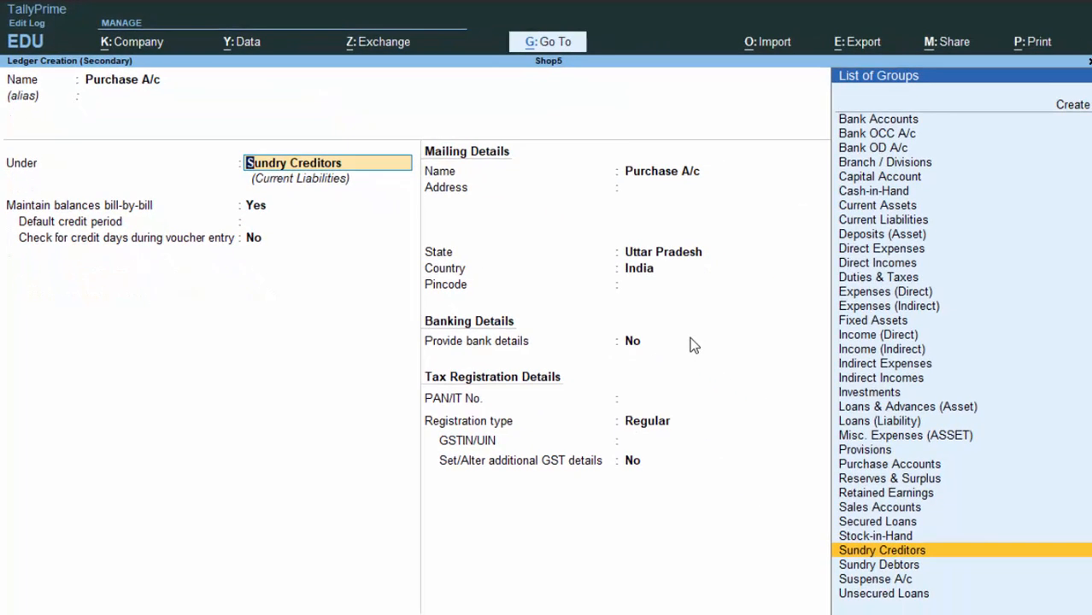
pyautogui.write('P')
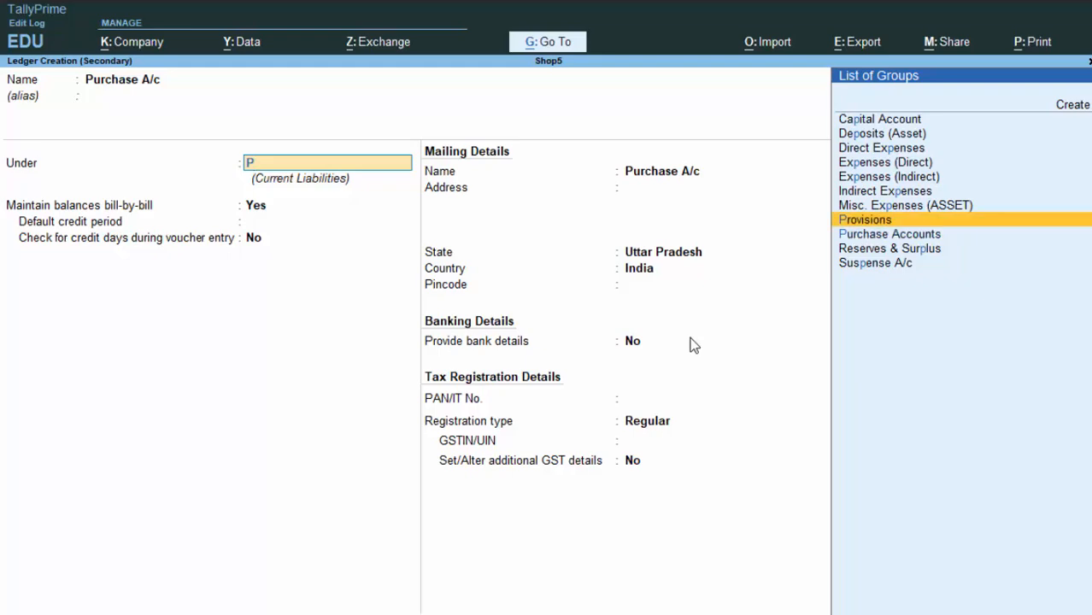
pyautogui.press('Down')
pyautogui.press('Return')
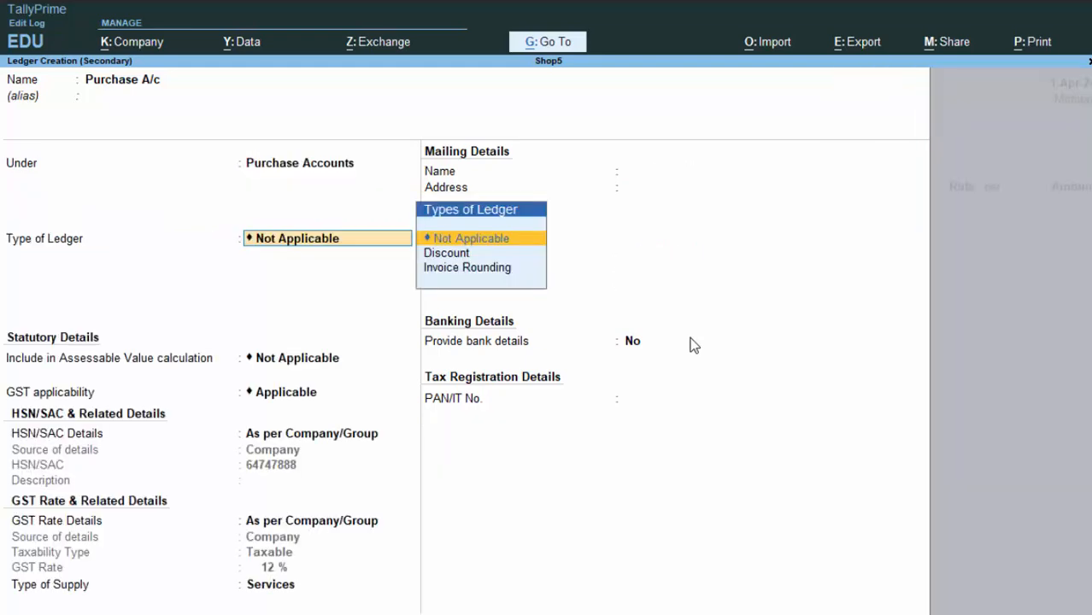
pyautogui.press('Return')
pyautogui.press('Return')
pyautogui.press('Return')
pyautogui.press('Return')
pyautogui.press('Return')
pyautogui.press('Return')
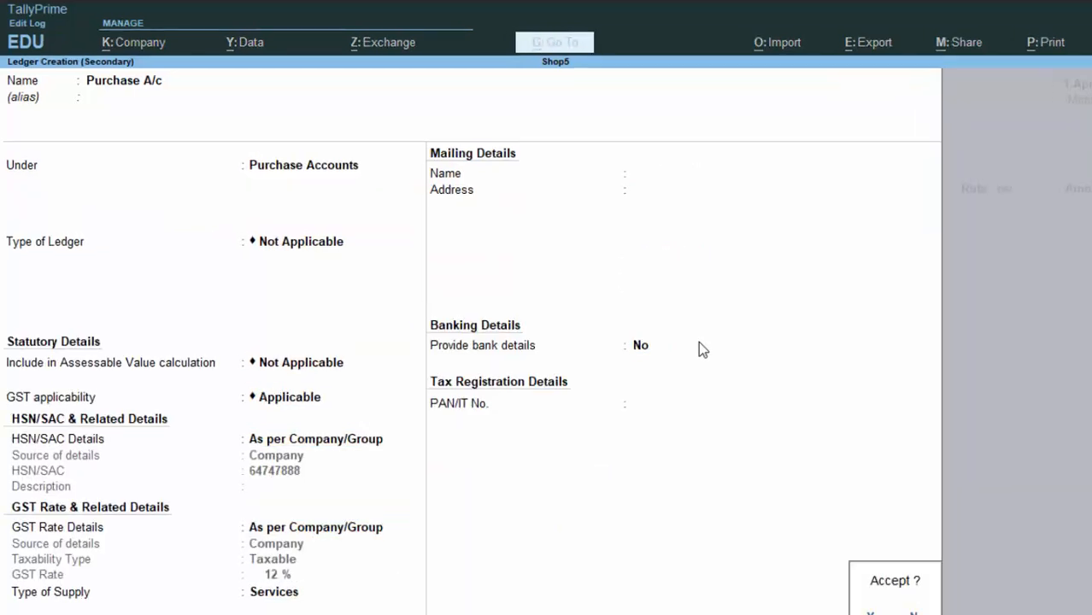
pyautogui.press('Return')
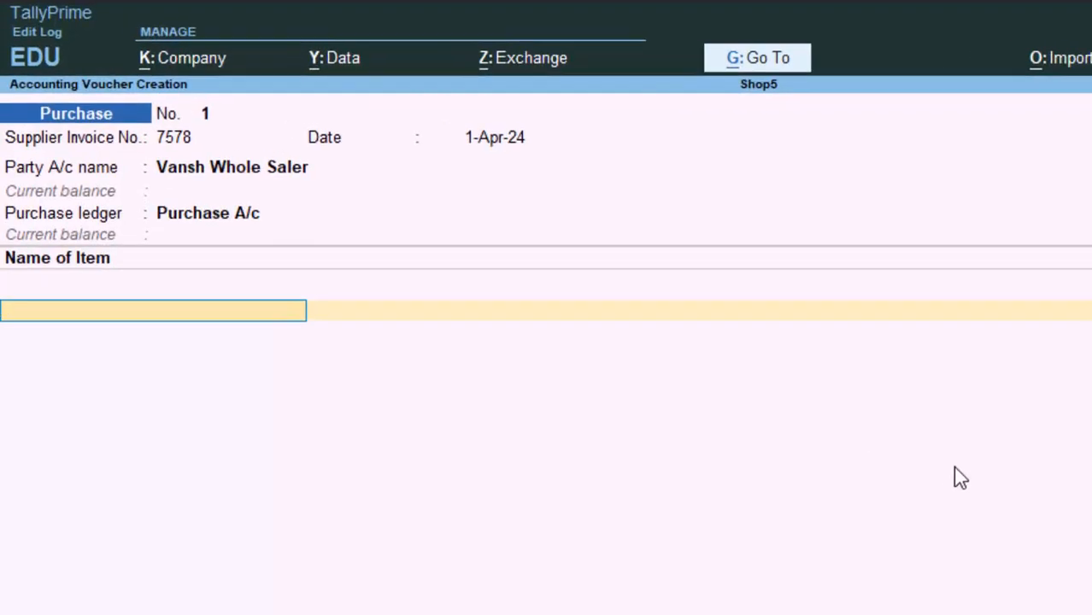
# Create stock item 'Laptop' under Primary and begin creating a new unit for it.
pyautogui.hotkey('alt', 'c')
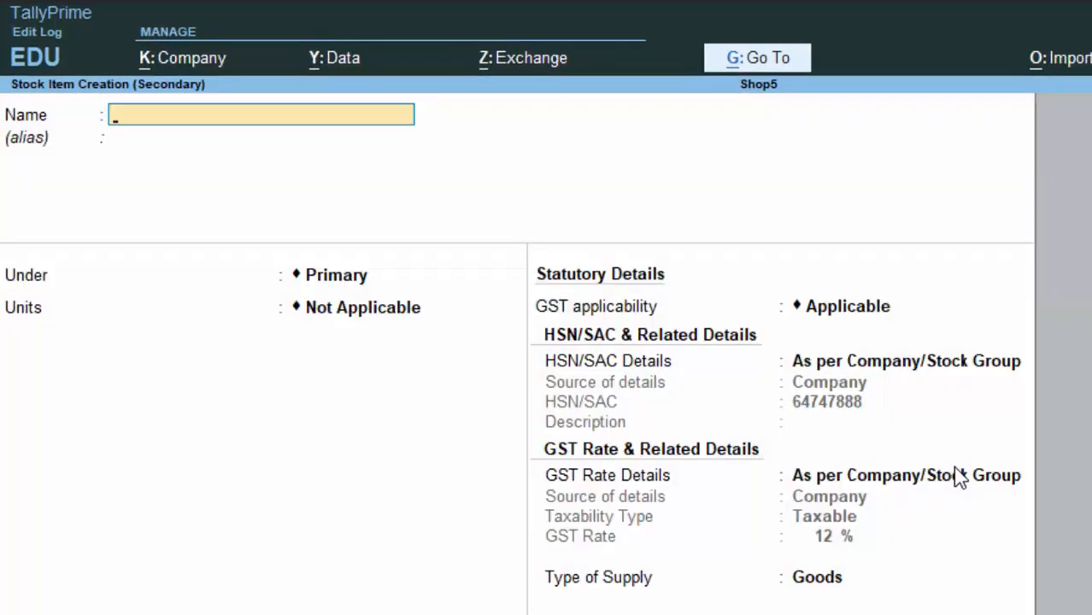
pyautogui.write('Lapti')
pyautogui.press('BackSpace')
pyautogui.write('op')
pyautogui.press('Return')
pyautogui.press('Return')
pyautogui.press('Return')
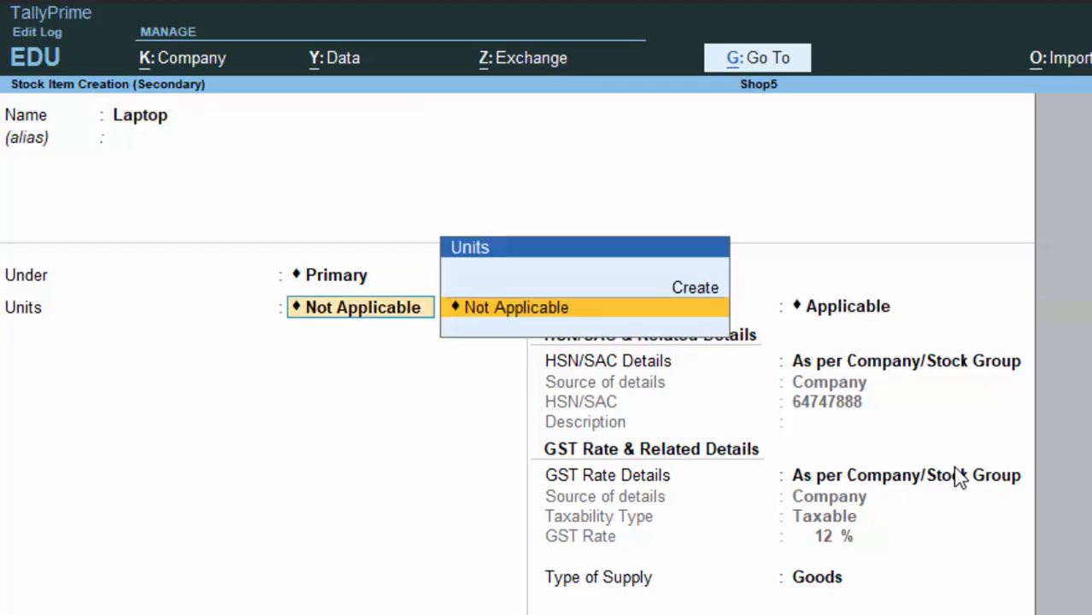
pyautogui.press('Up')
pyautogui.press('Return')
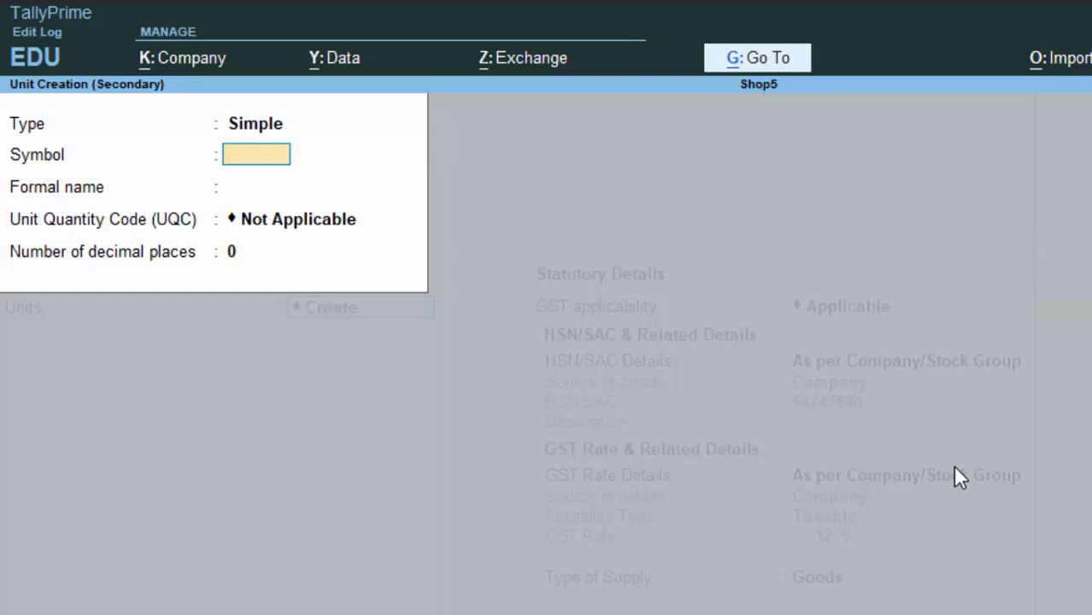
# Create unit 'nos' with formal name Numbers, UQC NOS-NUMBERS and 0 decimal places.
pyautogui.write('nos')
pyautogui.press('Return')
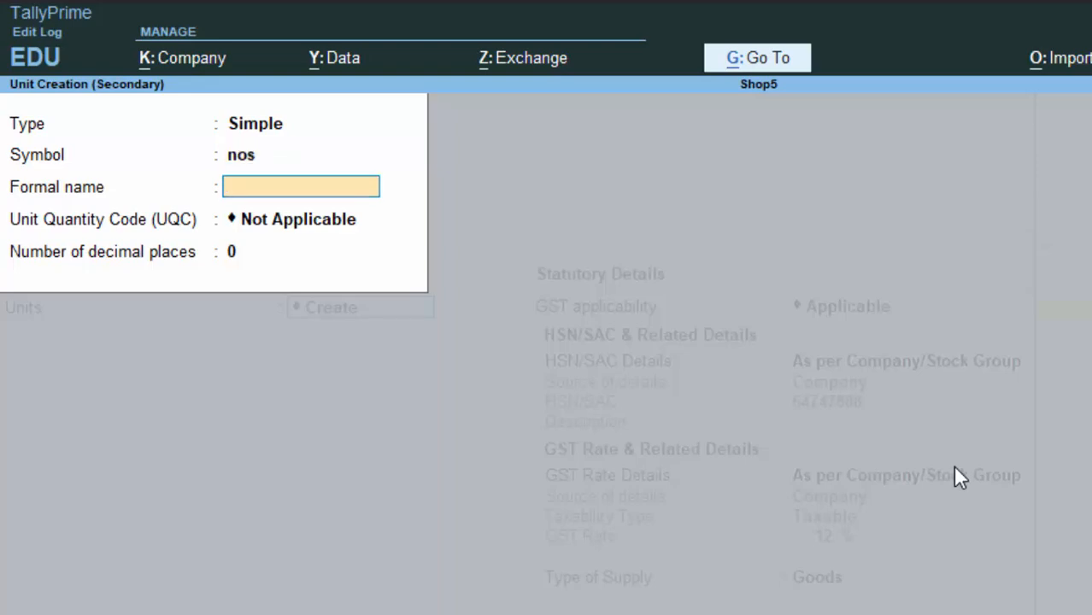
pyautogui.write('Numbers')
pyautogui.press('Return')
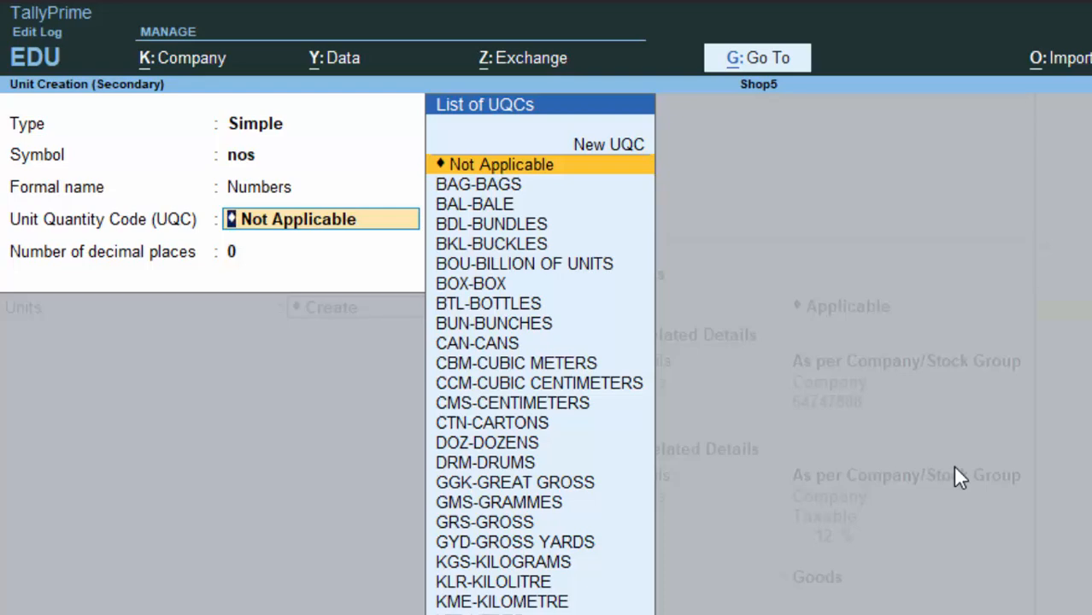
pyautogui.write('n')
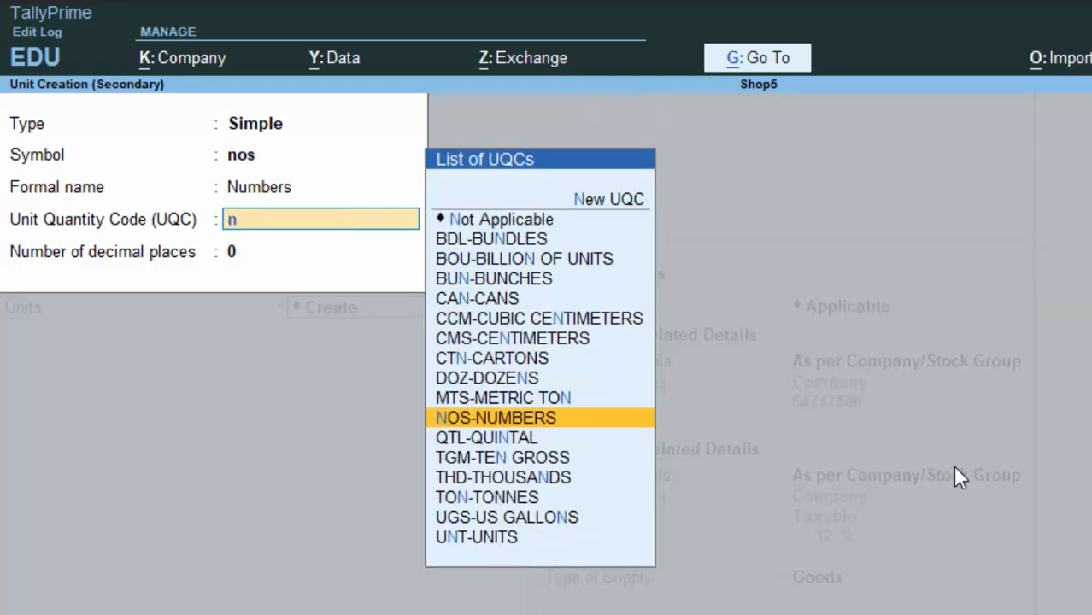
pyautogui.press('Down')
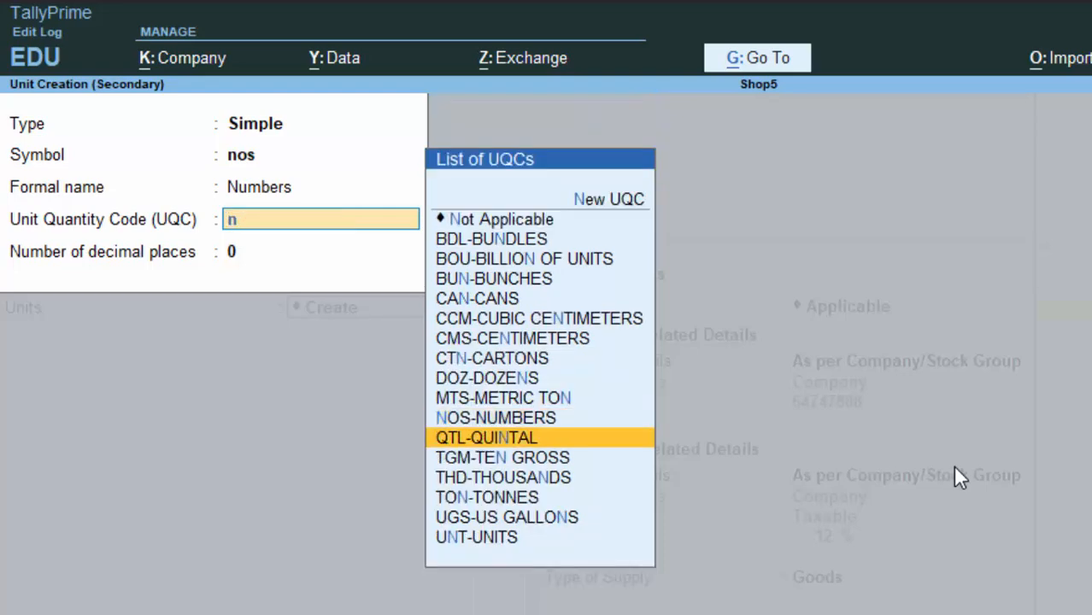
pyautogui.press('Up')
pyautogui.press('Return')
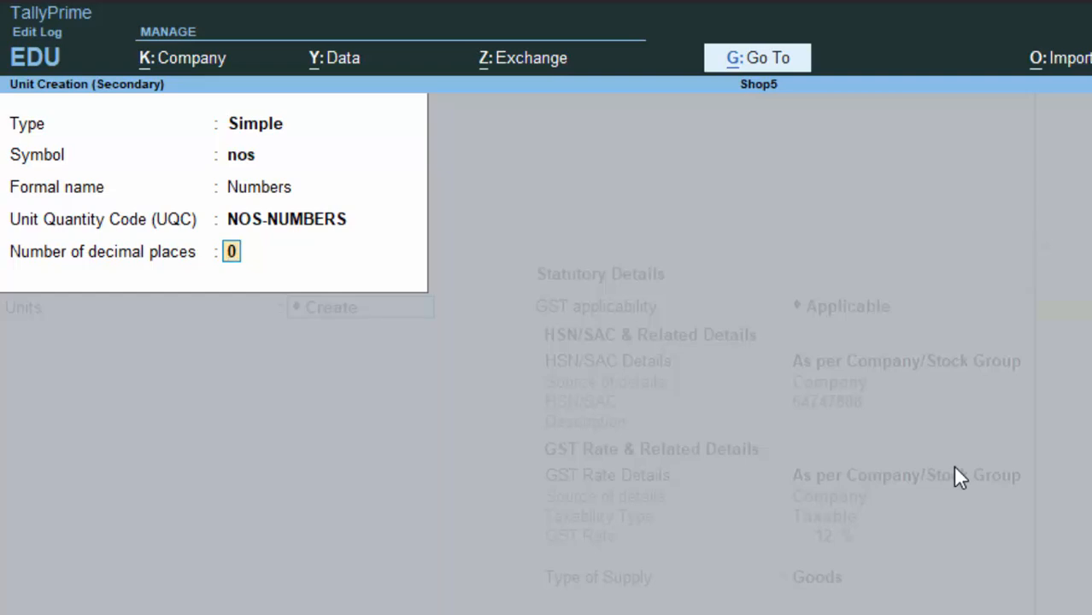
pyautogui.press('Return')
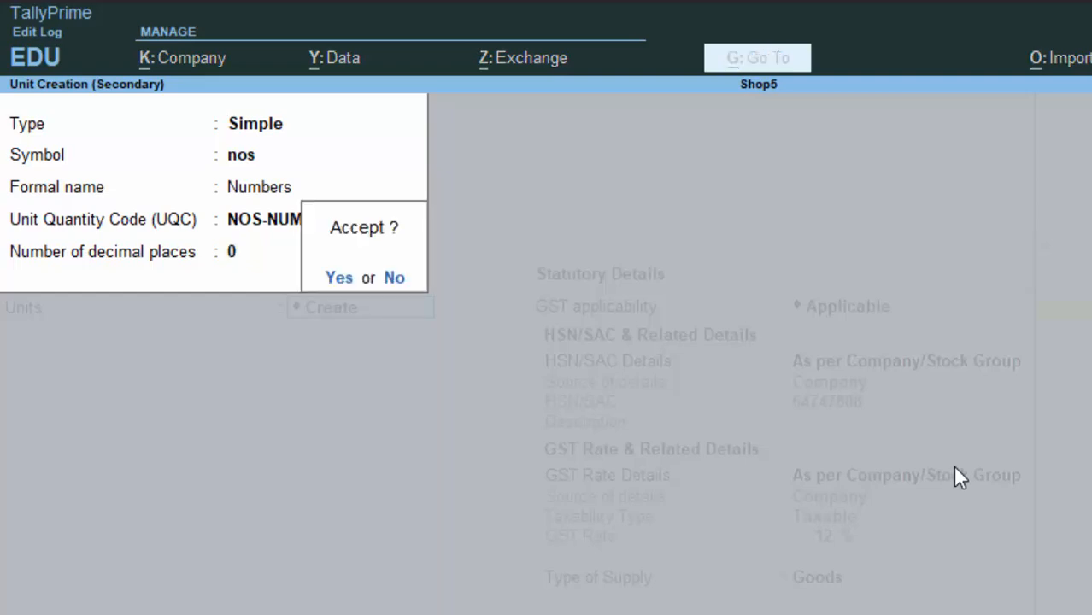
pyautogui.press('Return')
pyautogui.press('Return')
pyautogui.press('Return')
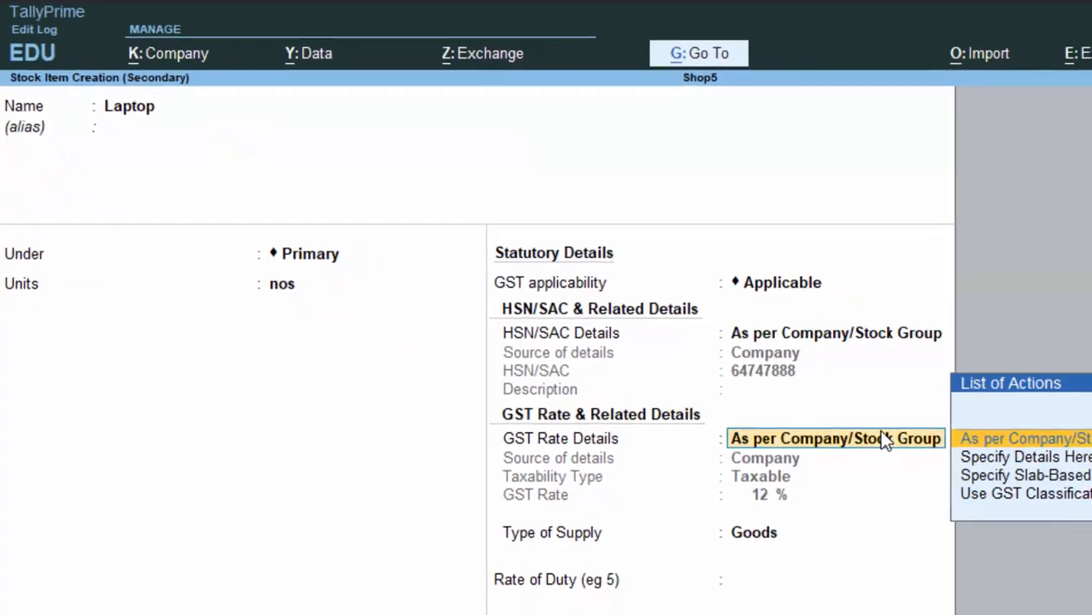
pyautogui.press('Return')
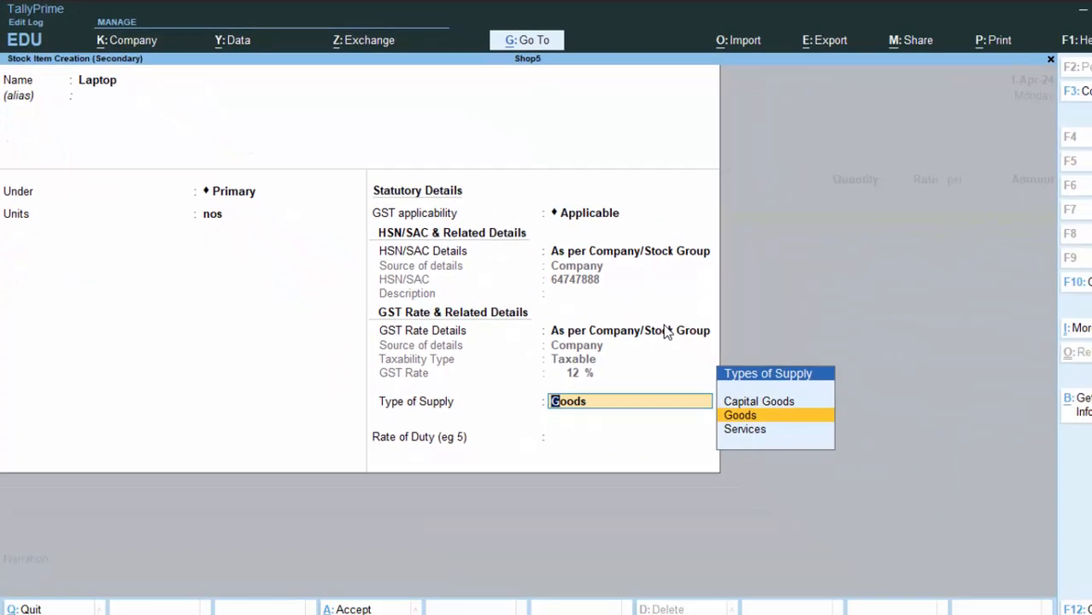
# Keep Laptop's HSN/SAC and GST details 'As per Company/Stock Group' and save the item.
pyautogui.press('BackSpace')
pyautogui.press('BackSpace')
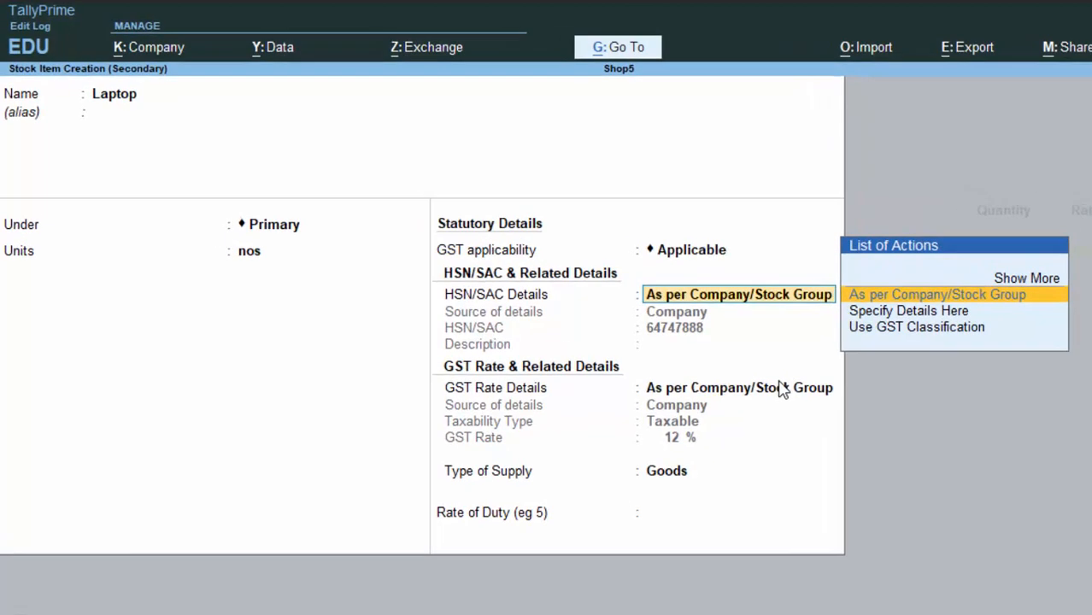
pyautogui.press('Down')
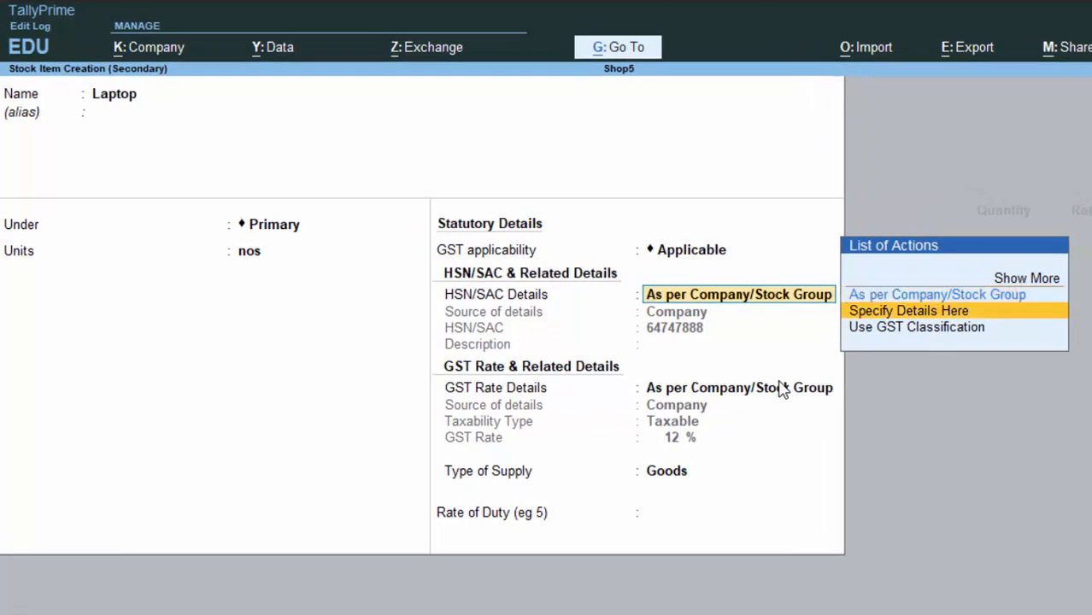
pyautogui.press('Return')
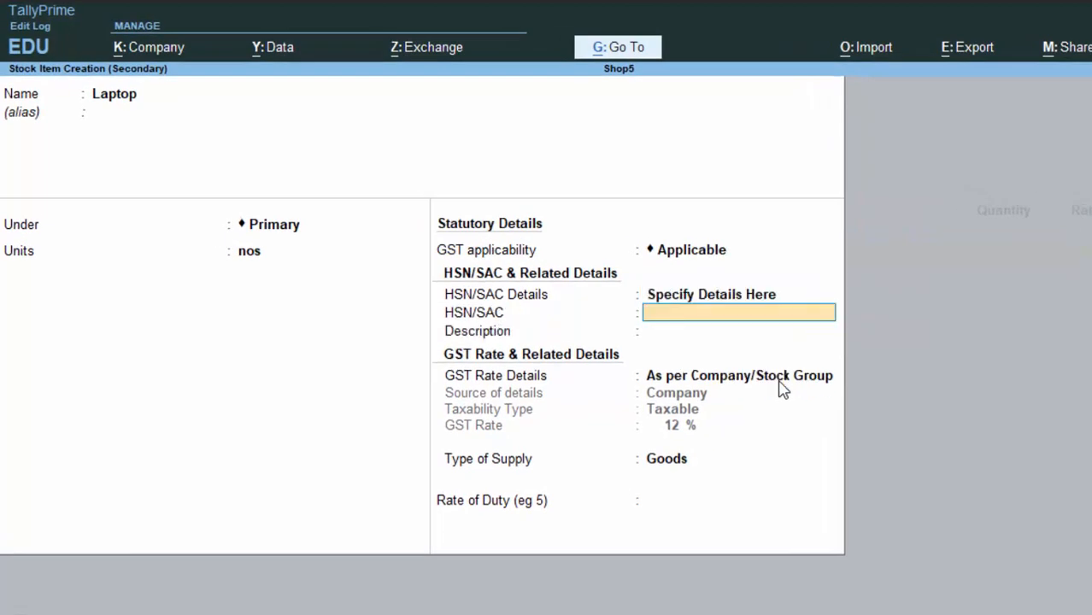
pyautogui.press('BackSpace')
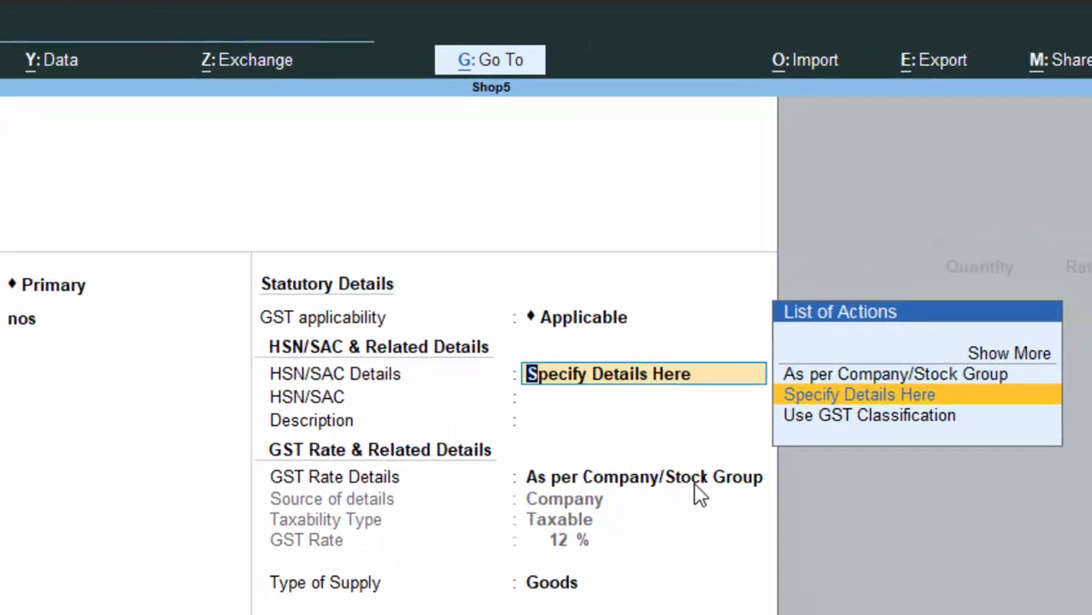
pyautogui.press('Up')
pyautogui.press('Down')
pyautogui.press('Up')
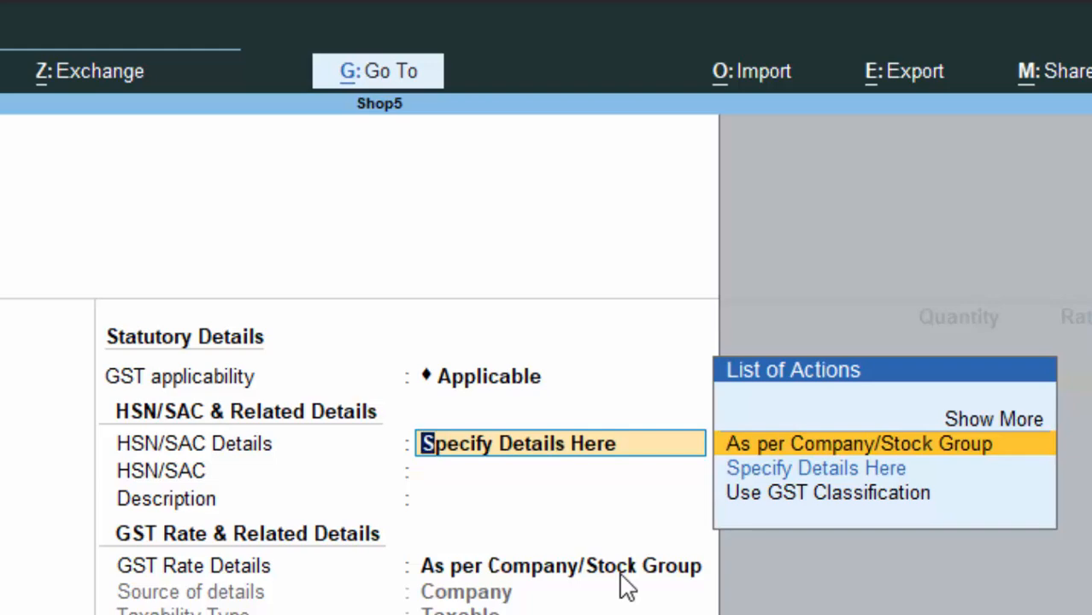
pyautogui.press('Return')
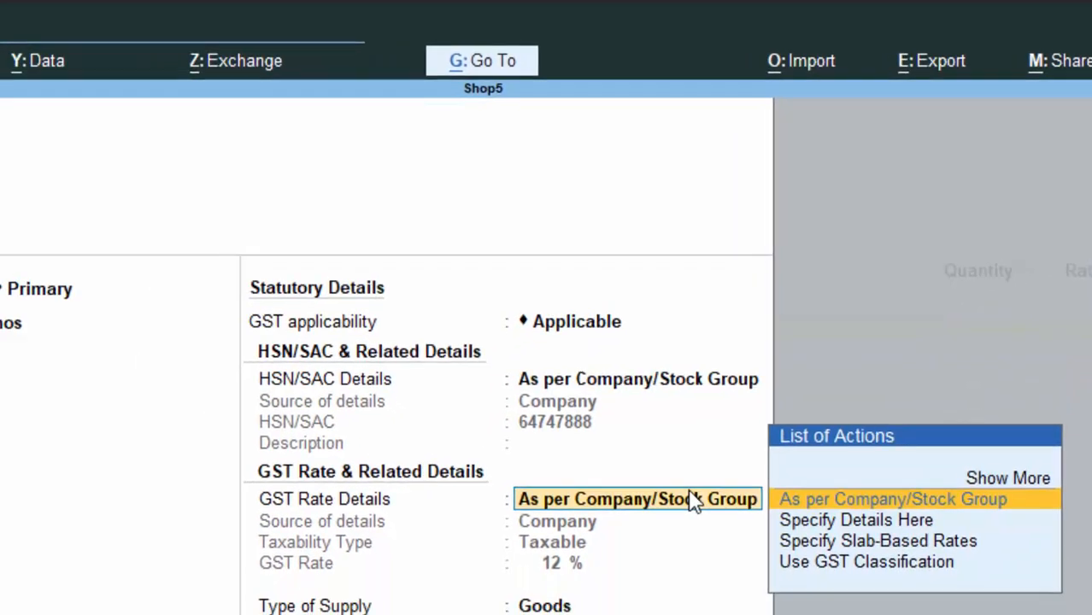
pyautogui.press('Return')
pyautogui.press('Return')
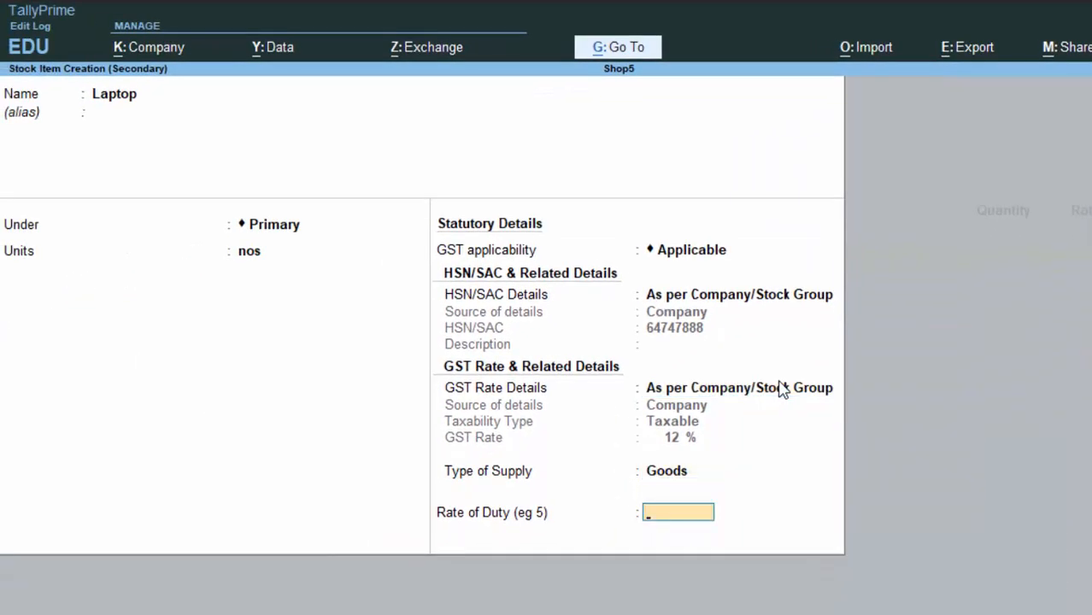
pyautogui.press('Return')
pyautogui.press('Return')
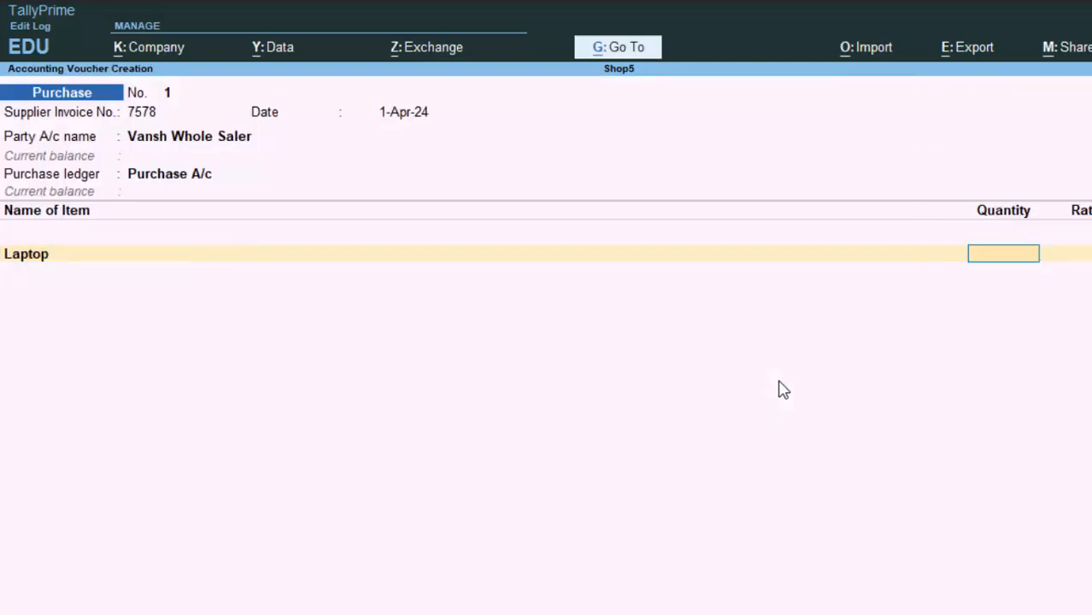
# Enter 5 nos of Laptop at 30,000 each, giving a 1,50,000.00 line amount.
pyautogui.write('5')
pyautogui.press('Return')
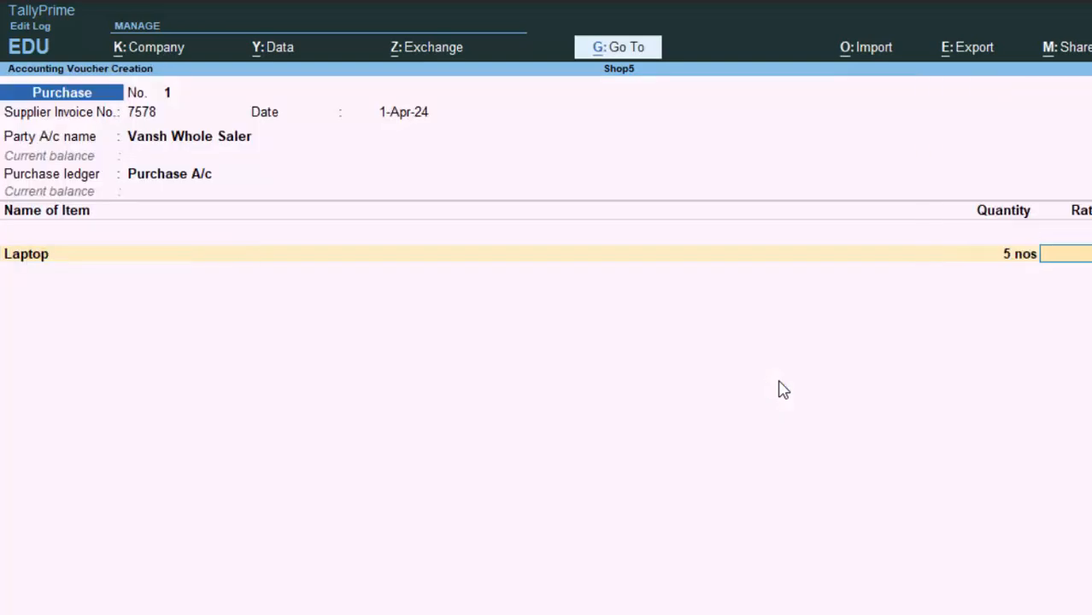
pyautogui.write('30000')
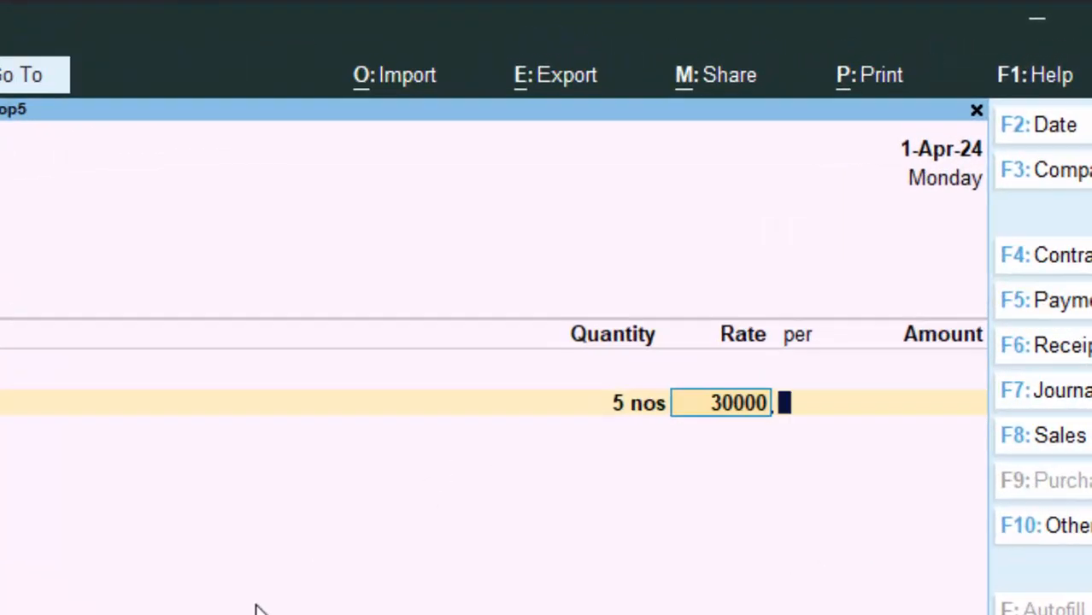
pyautogui.press('Return')
pyautogui.press('Return')
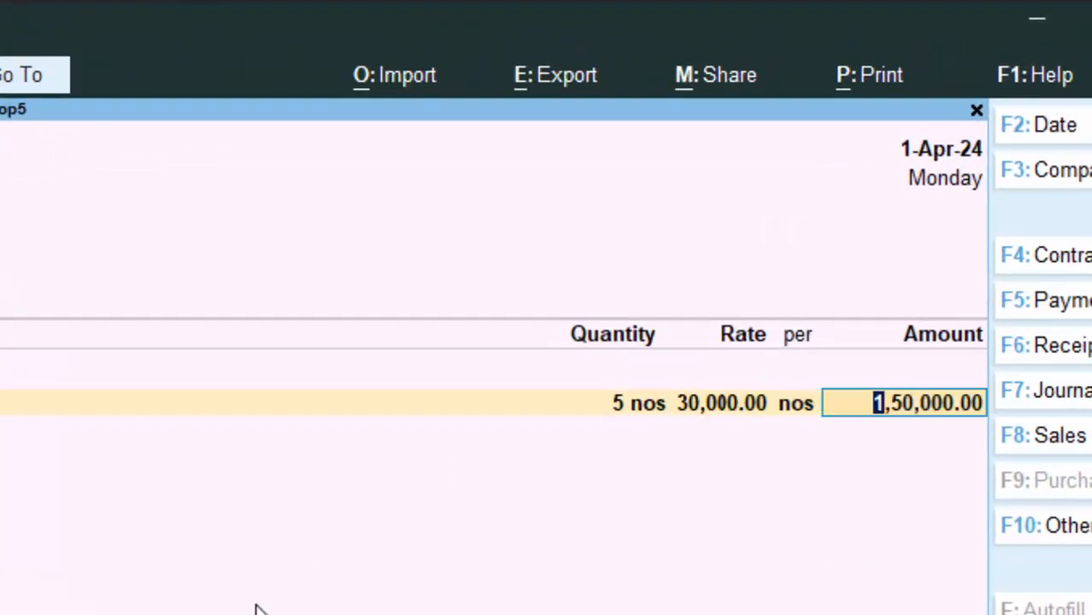
pyautogui.press('Return')
pyautogui.press('Return')
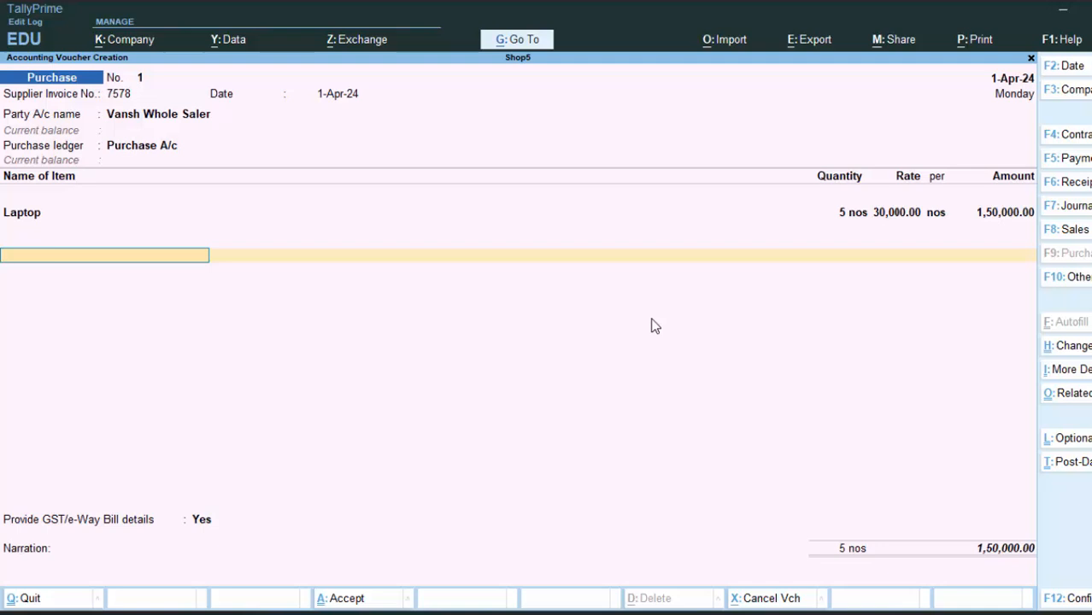
# Create a new ledger named 'Cgst' under Duties & Taxes.
pyautogui.hotkey('alt', 'c')
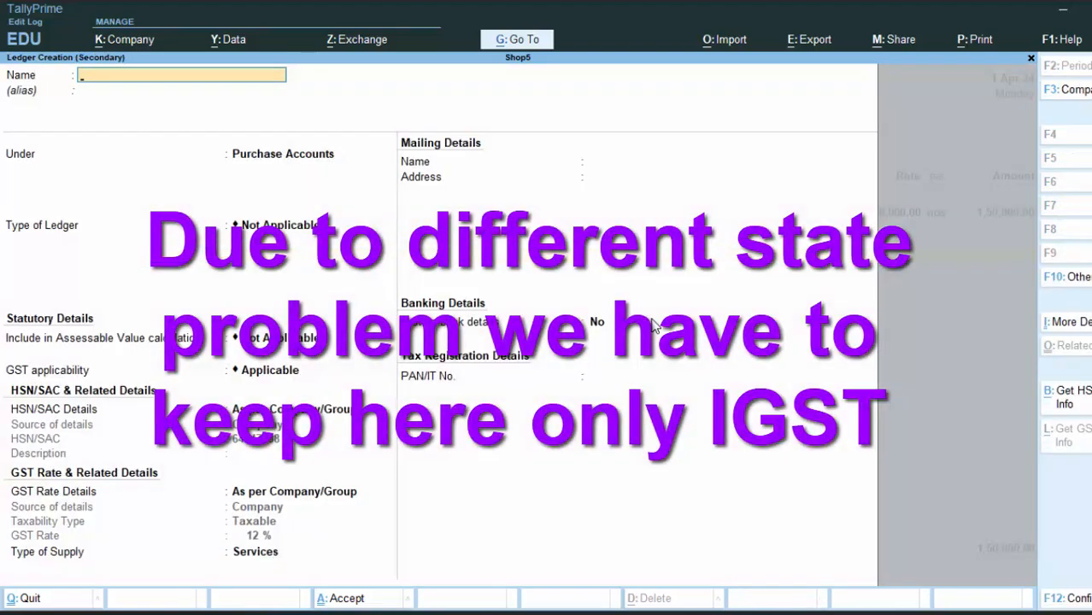
pyautogui.write('Cgst')
pyautogui.press('Return')
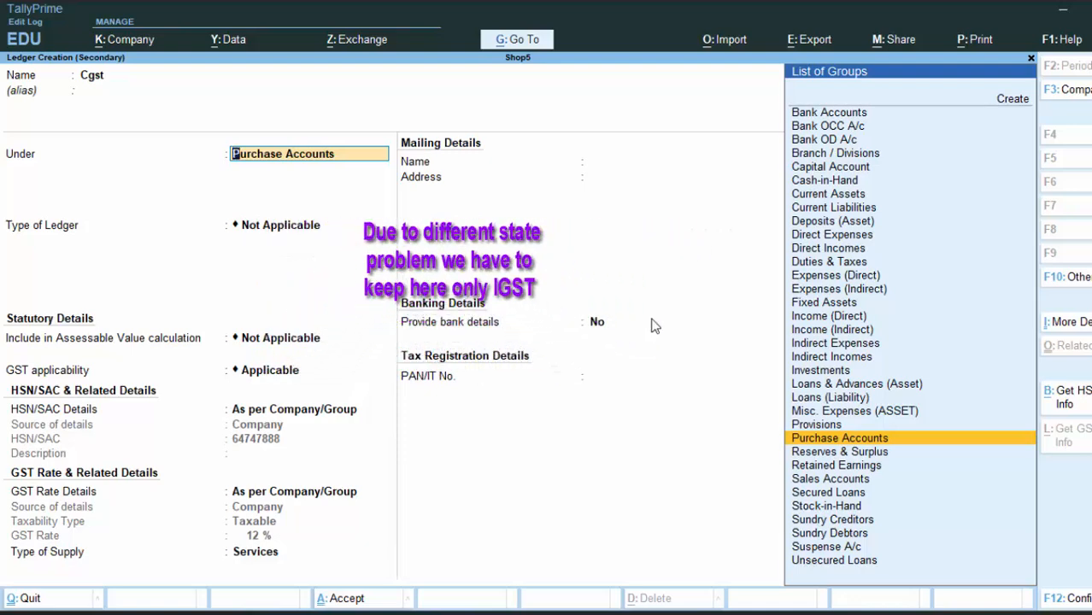
pyautogui.write('D')
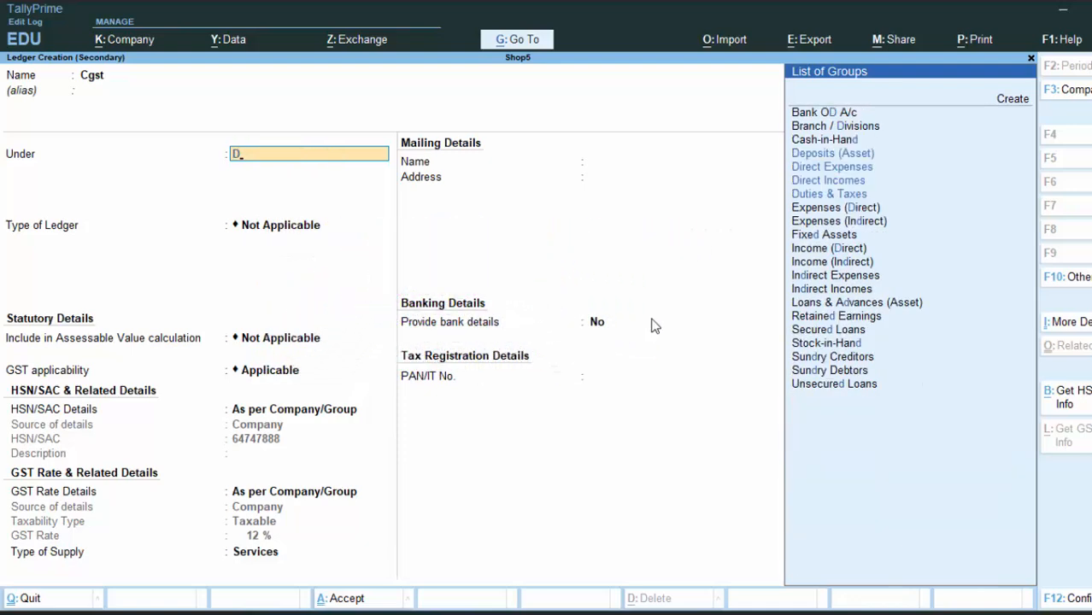
pyautogui.press('Down')
pyautogui.press('Down')
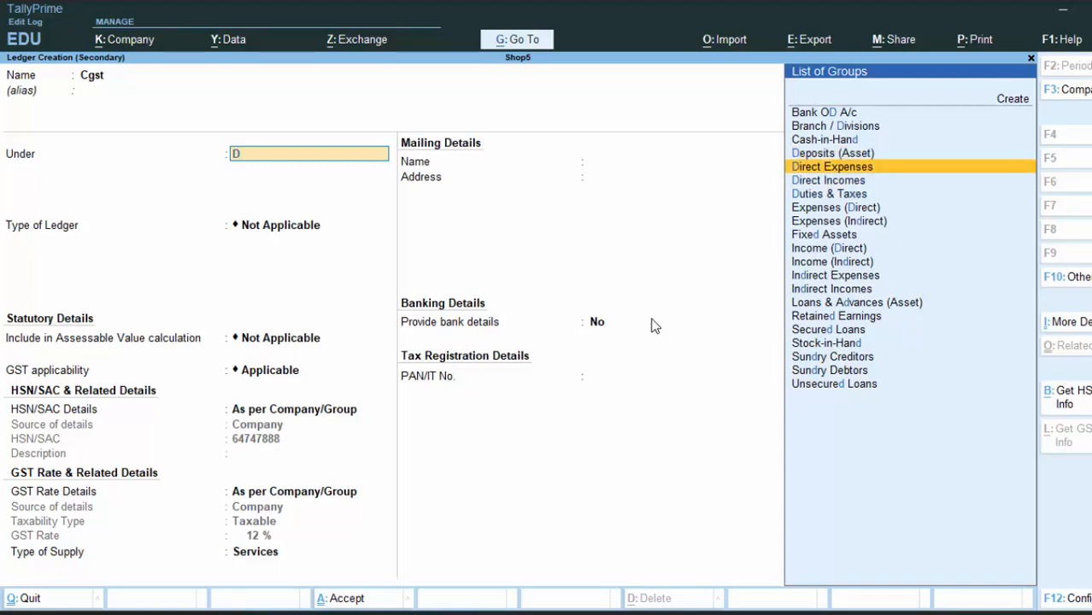
pyautogui.press('Down')
pyautogui.press('Down')
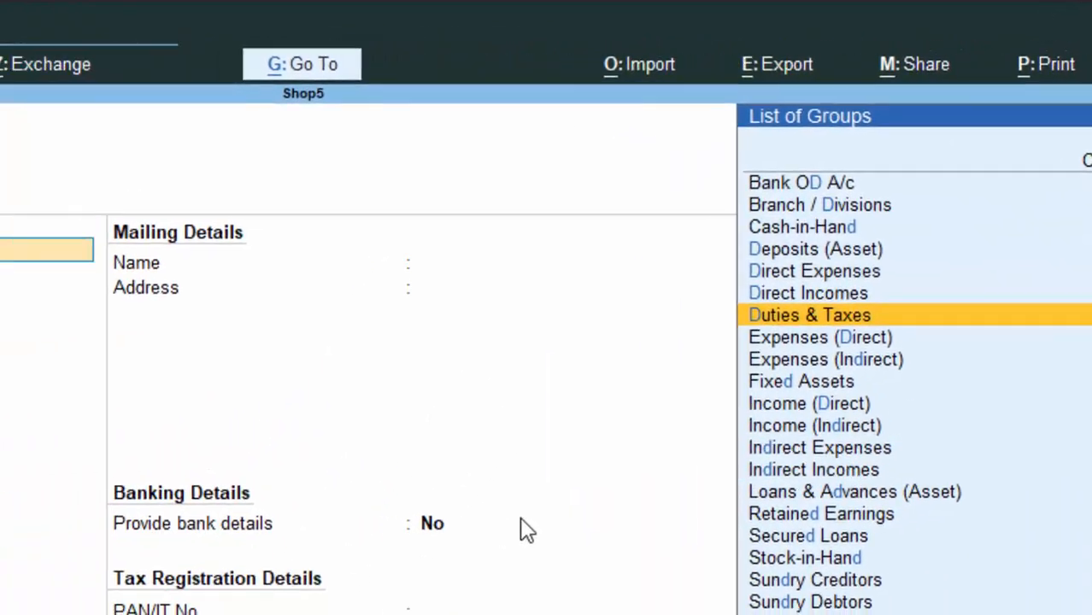
pyautogui.press('Return')
# Set the Cgst ledger's duty type to GST, tax type CGST, and Normal Rounding.
pyautogui.press('Up')
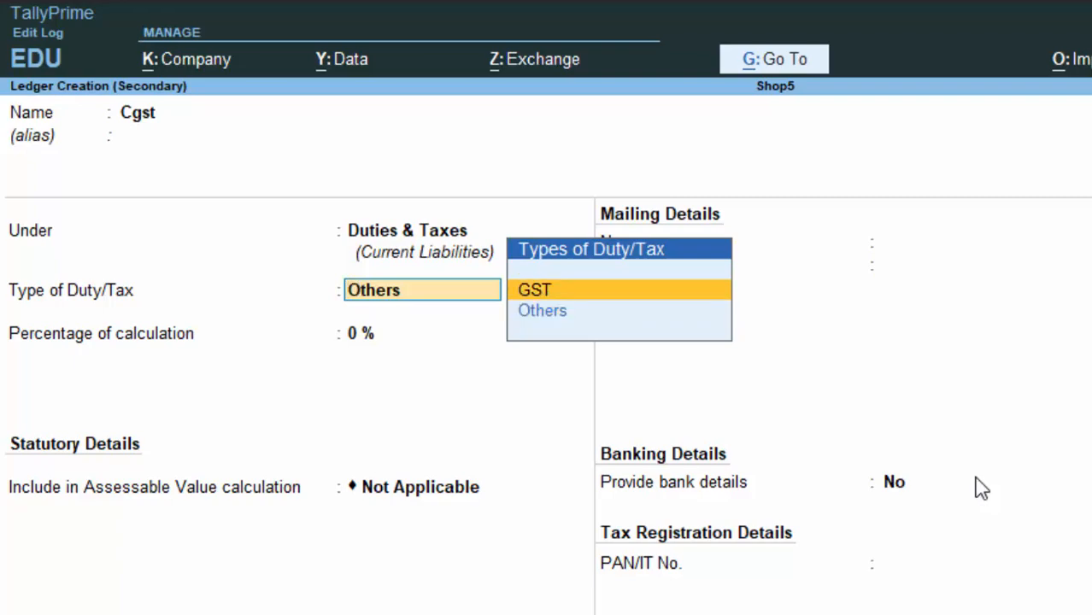
pyautogui.press('Return')
pyautogui.press('Down')
pyautogui.press('Return')
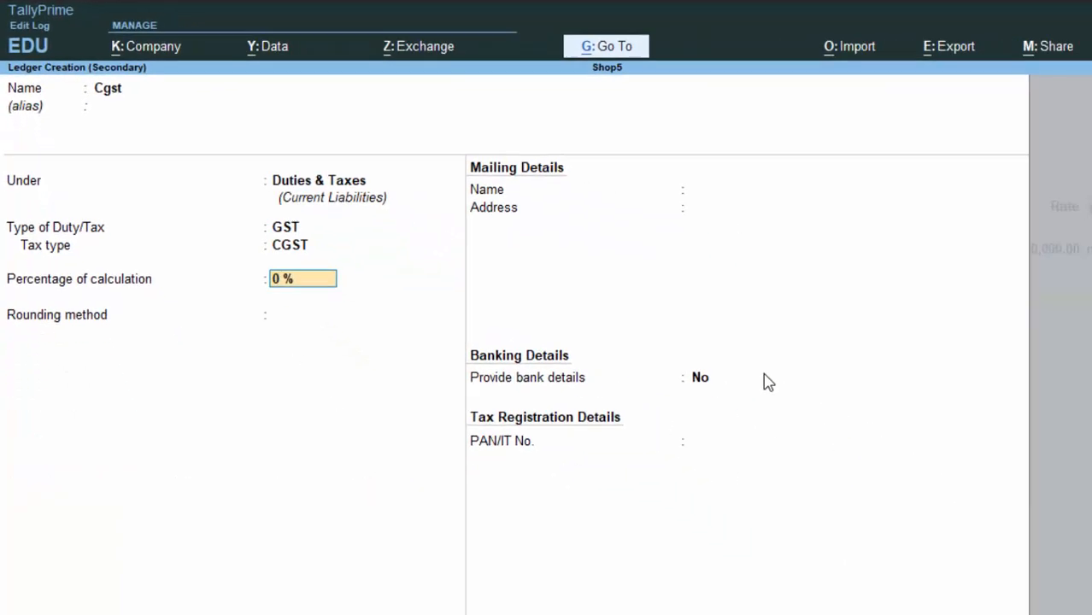
pyautogui.press('Return')
pyautogui.press('Down')
pyautogui.press('Down')
pyautogui.press('Return')
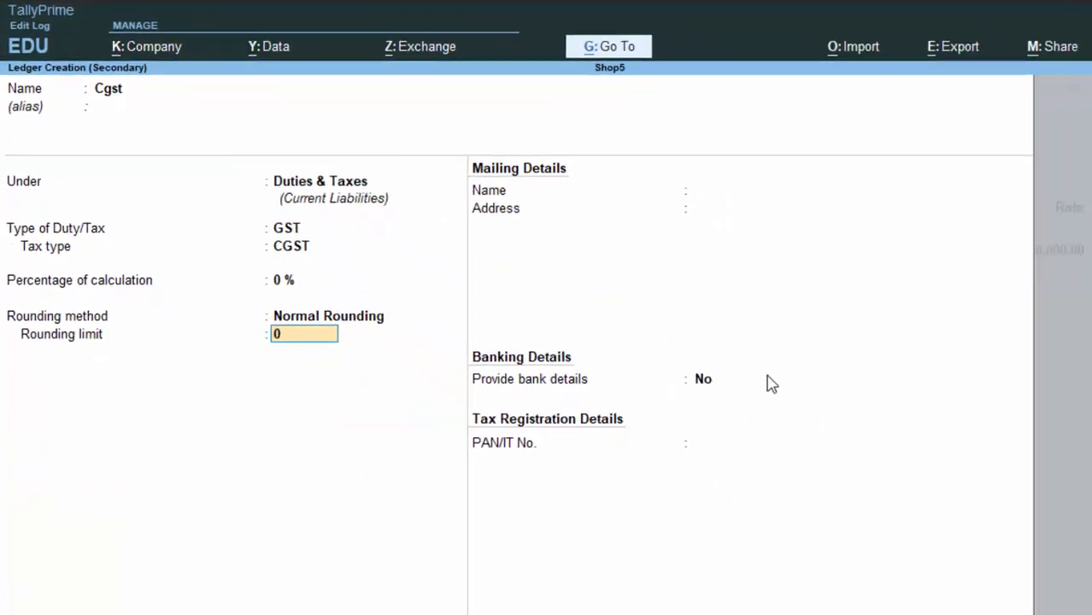
pyautogui.press('Return')
pyautogui.press('Return')
pyautogui.press('Return')
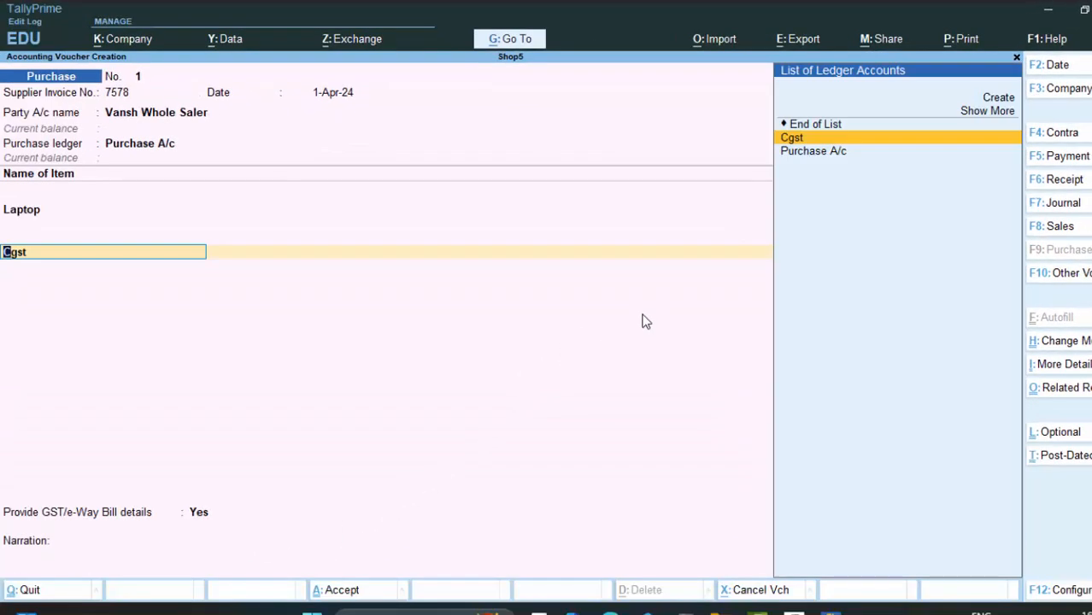
# Create an Sgst ledger under Duties & Taxes as GST, tax type SGST/UTGST, with Normal Rounding.
pyautogui.hotkey('alt', 'c')
pyautogui.write('S')
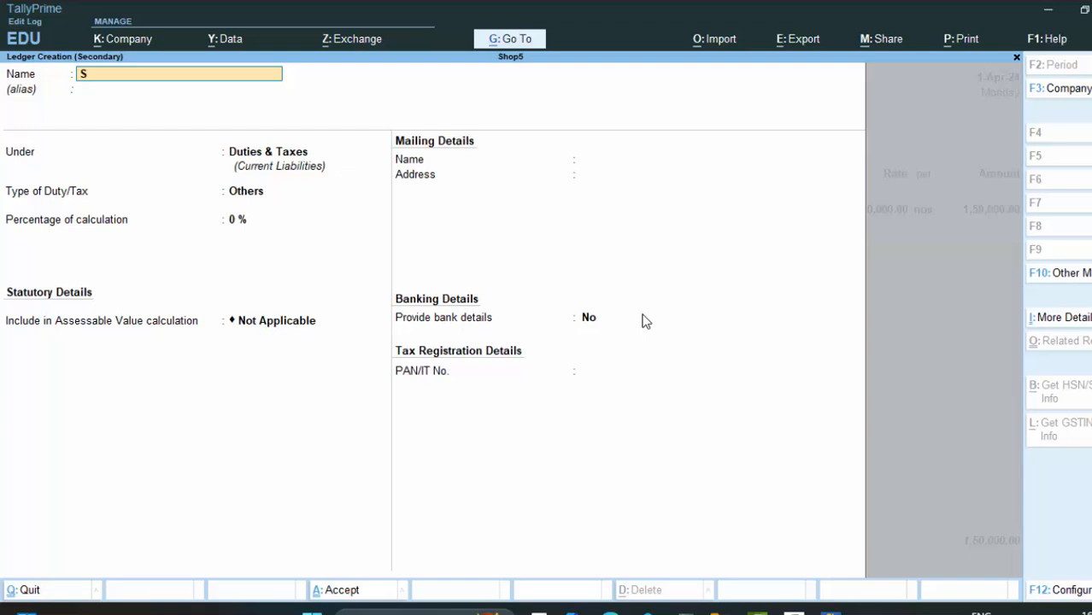
pyautogui.write('gst')
pyautogui.press('Return')
pyautogui.press('Return')
pyautogui.press('Return')
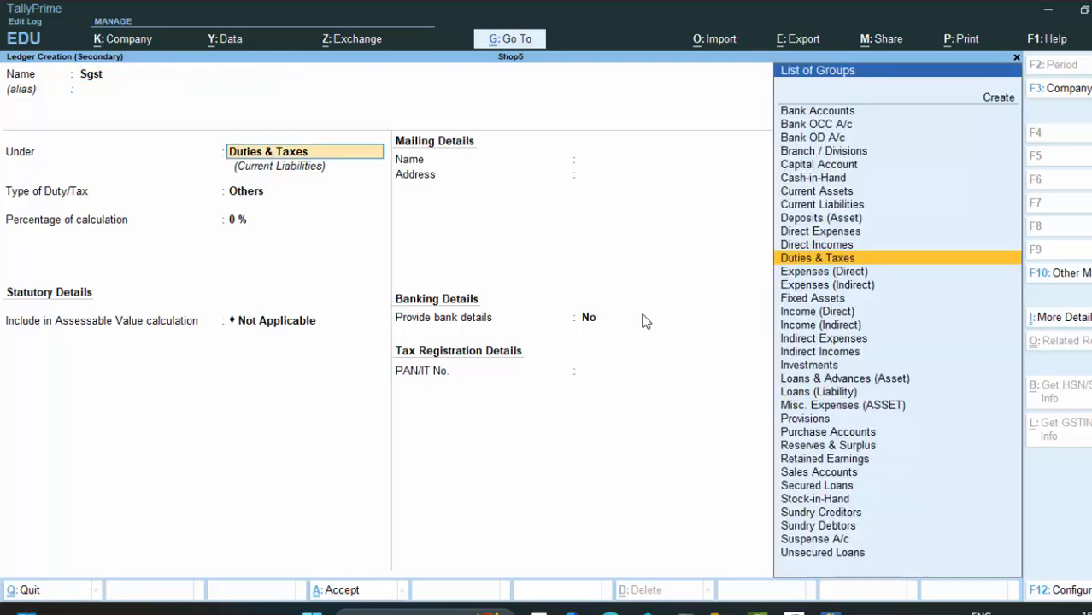
pyautogui.press('Up')
pyautogui.press('Return')
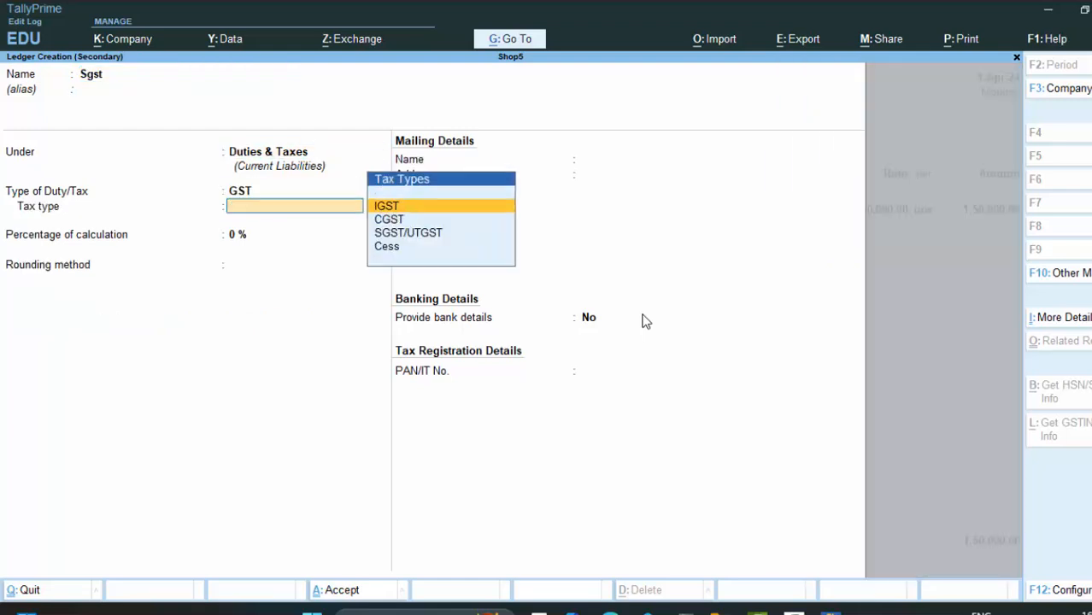
pyautogui.press('Down')
pyautogui.press('Down')
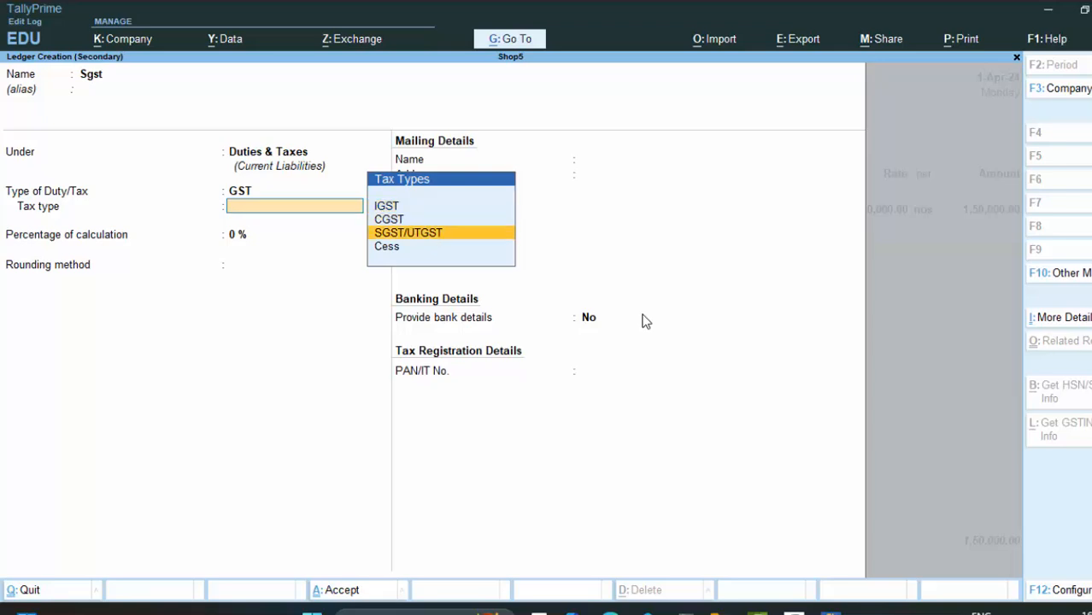
pyautogui.press('Return')
pyautogui.press('Return')
pyautogui.press('Down')
pyautogui.press('Down')
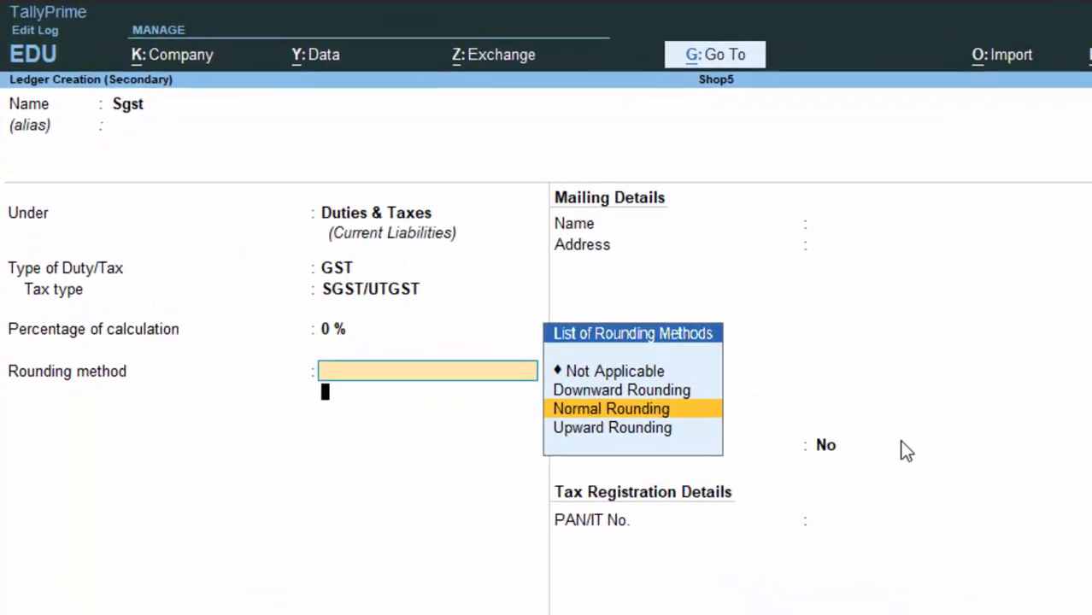
pyautogui.press('Return')
pyautogui.press('Return')
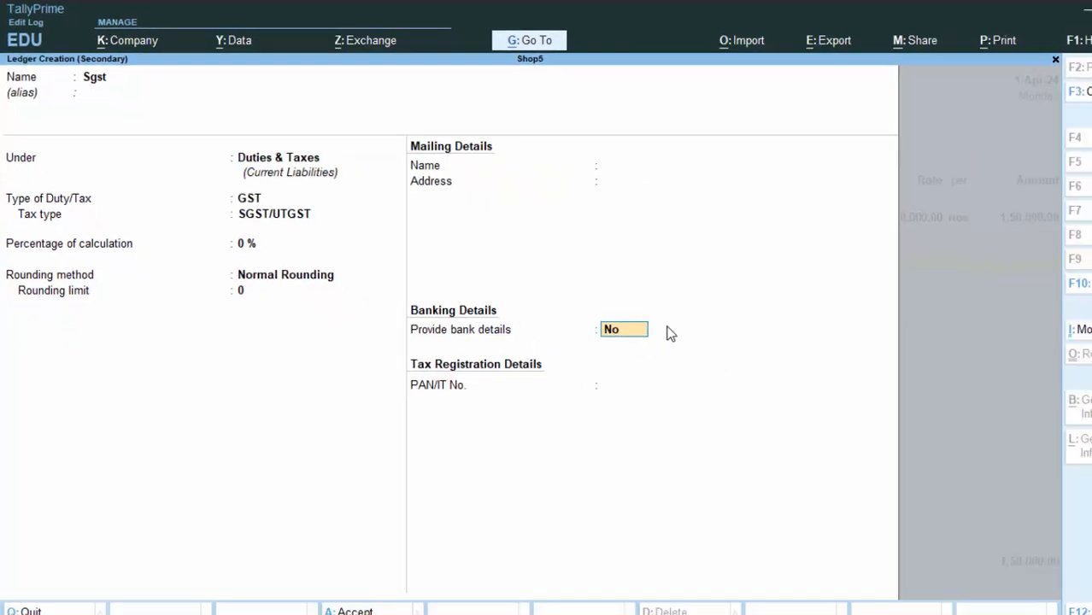
pyautogui.press('Return')
pyautogui.press('Return')
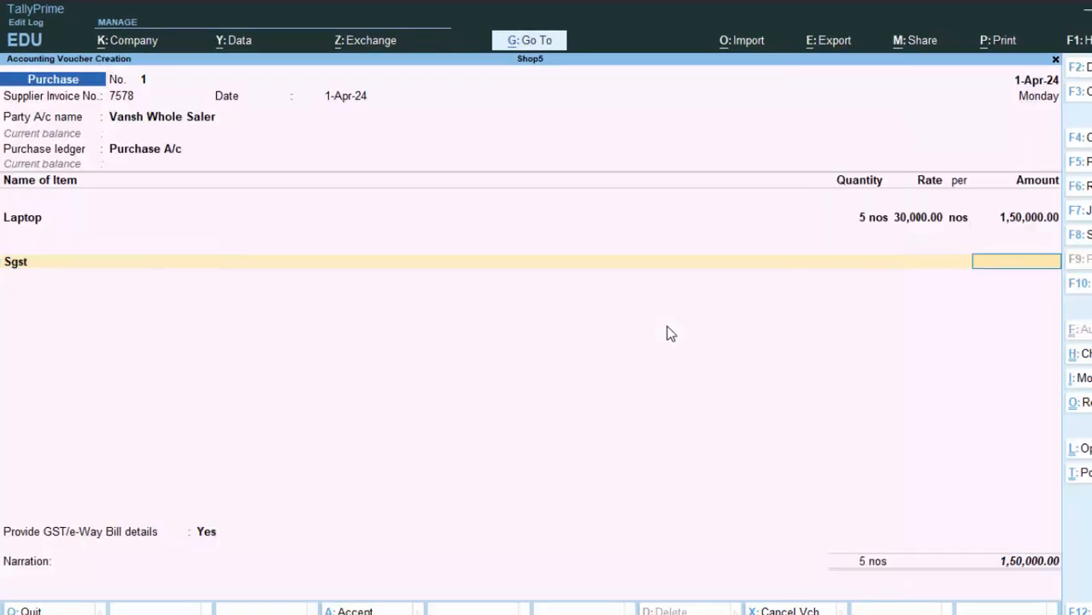
# Replace the tax ledger with a new Igst ledger under Duties & Taxes: GST, tax type IGST, Normal Rounding.
pyautogui.press('BackSpace')
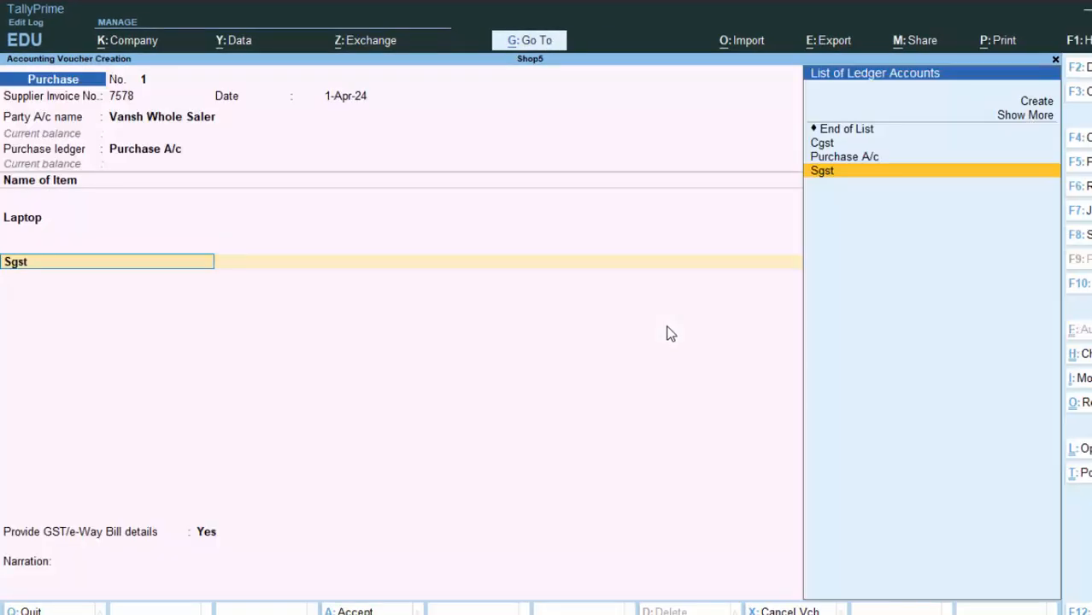
pyautogui.hotkey('alt', 'c')
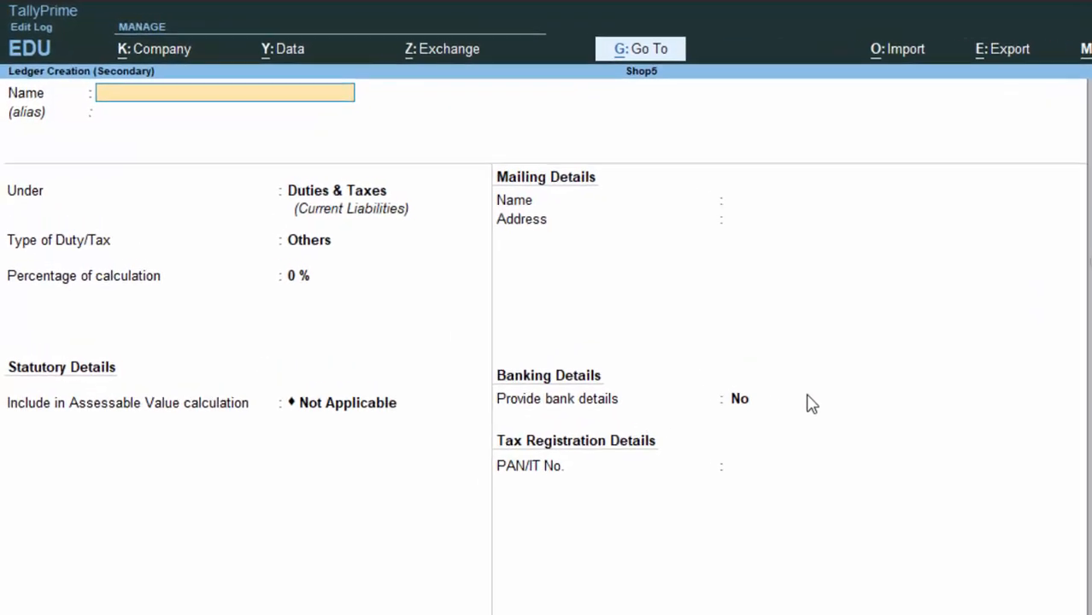
pyautogui.write('Igs')
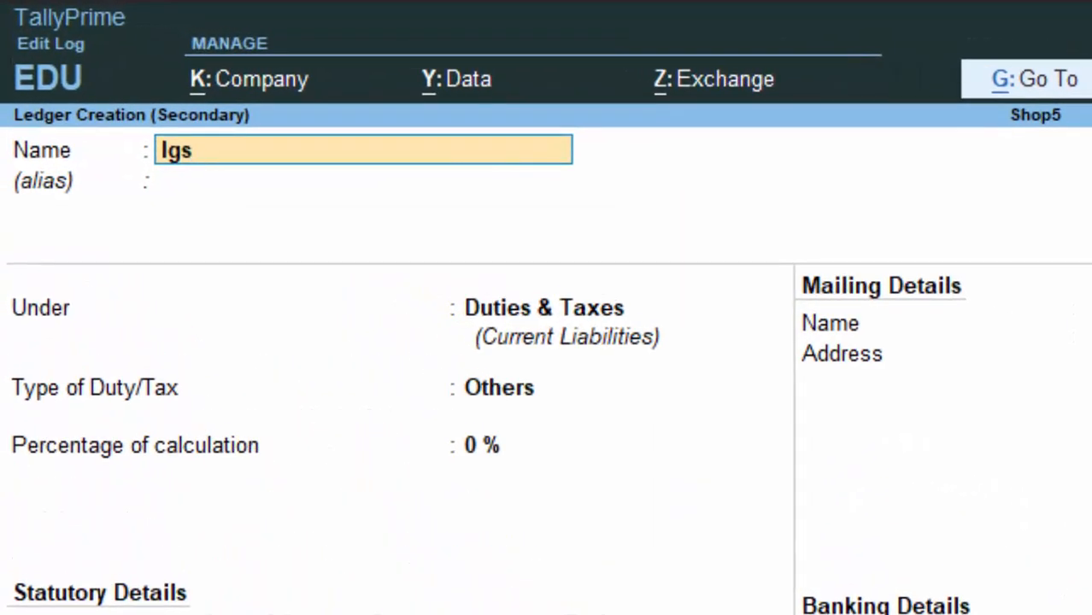
pyautogui.write('t')
pyautogui.press('Return')
pyautogui.press('Return')
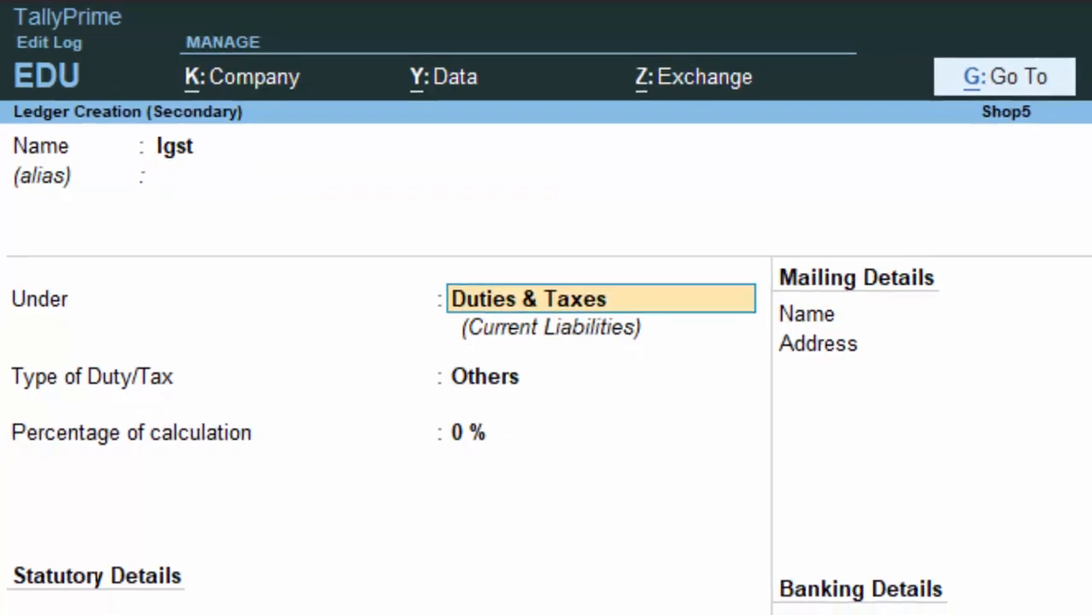
pyautogui.press('Return')
pyautogui.press('Up')
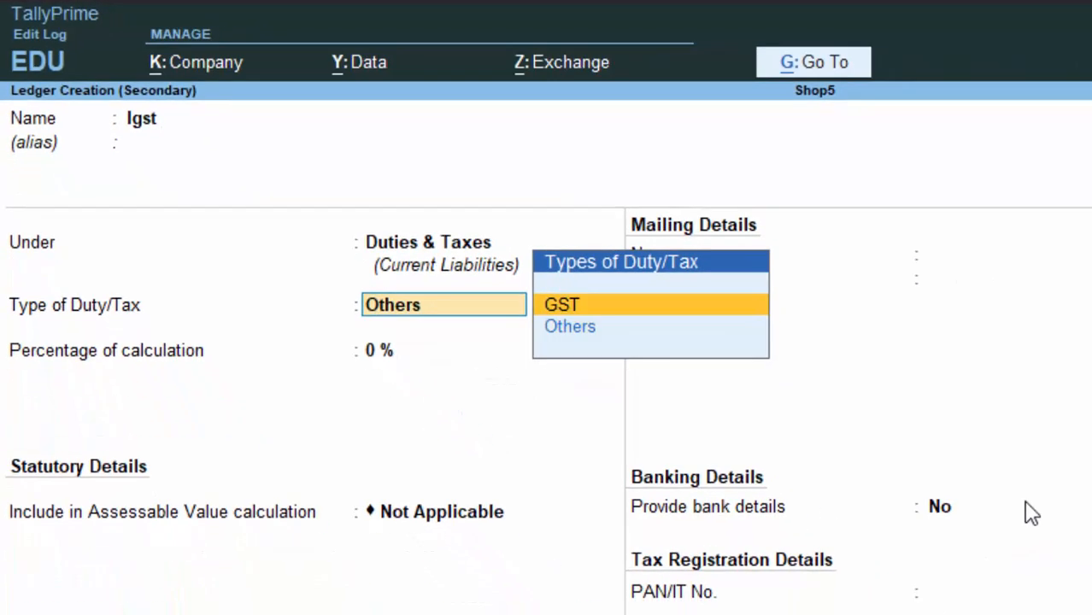
pyautogui.press('Return')
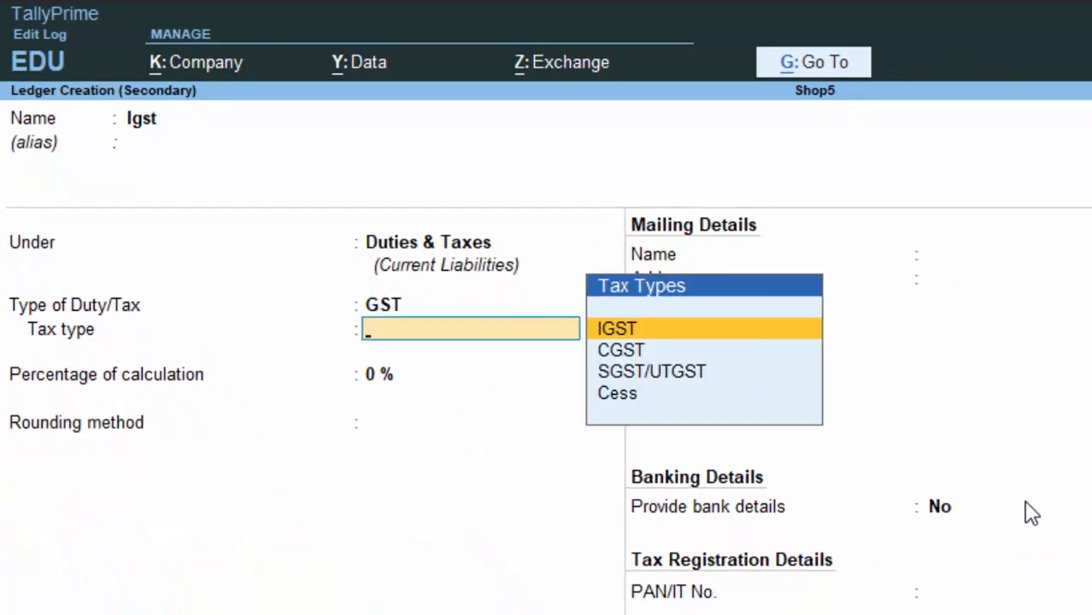
pyautogui.press('Return')
pyautogui.press('Return')
pyautogui.press('Down')
pyautogui.press('Down')
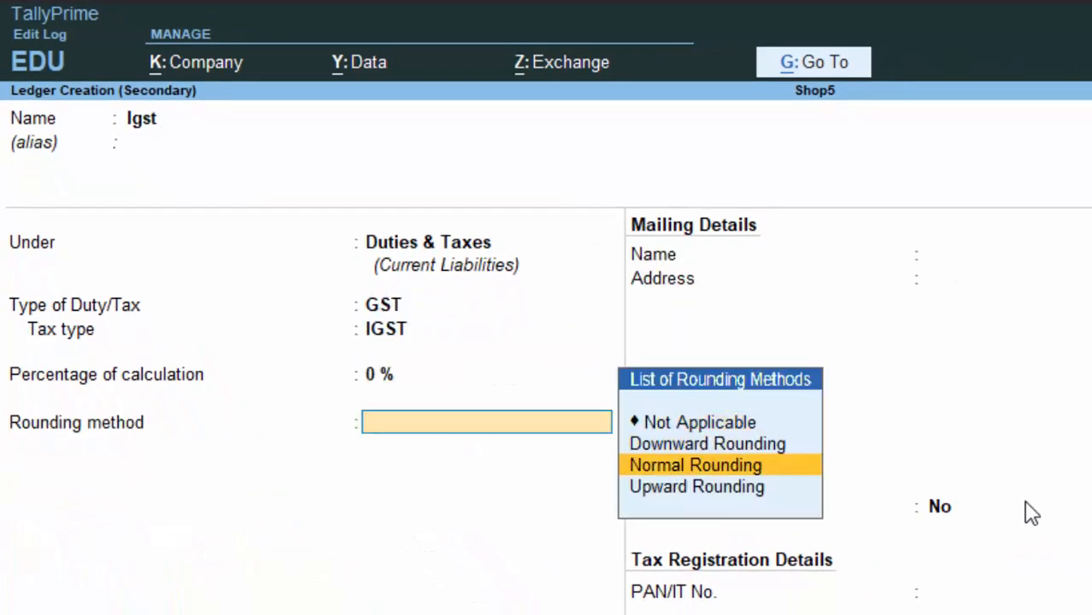
pyautogui.press('Return')
pyautogui.press('Return')
pyautogui.press('Return')
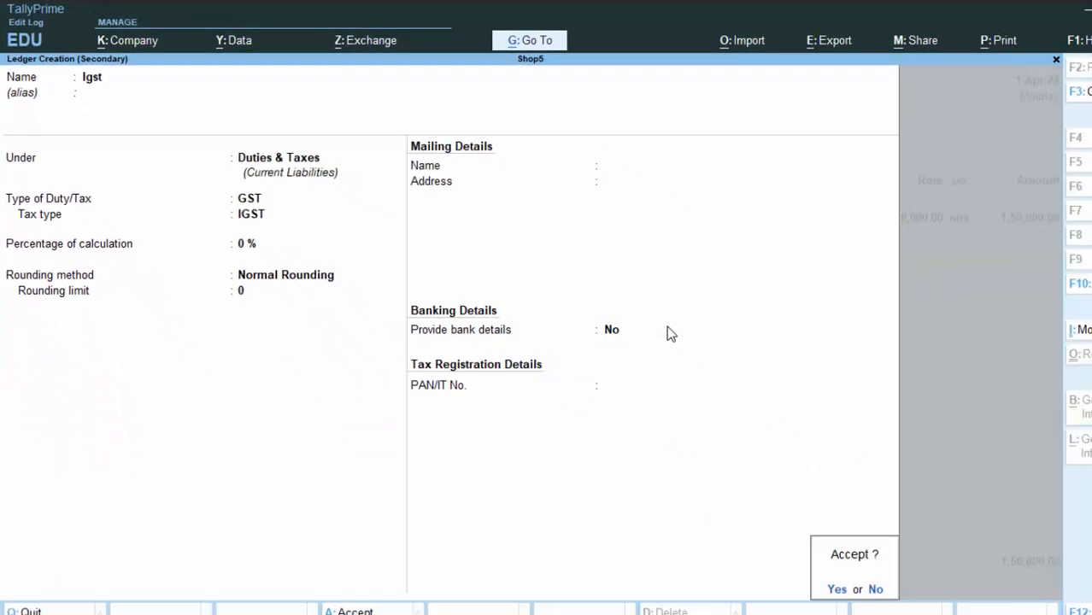
pyautogui.press('Return')
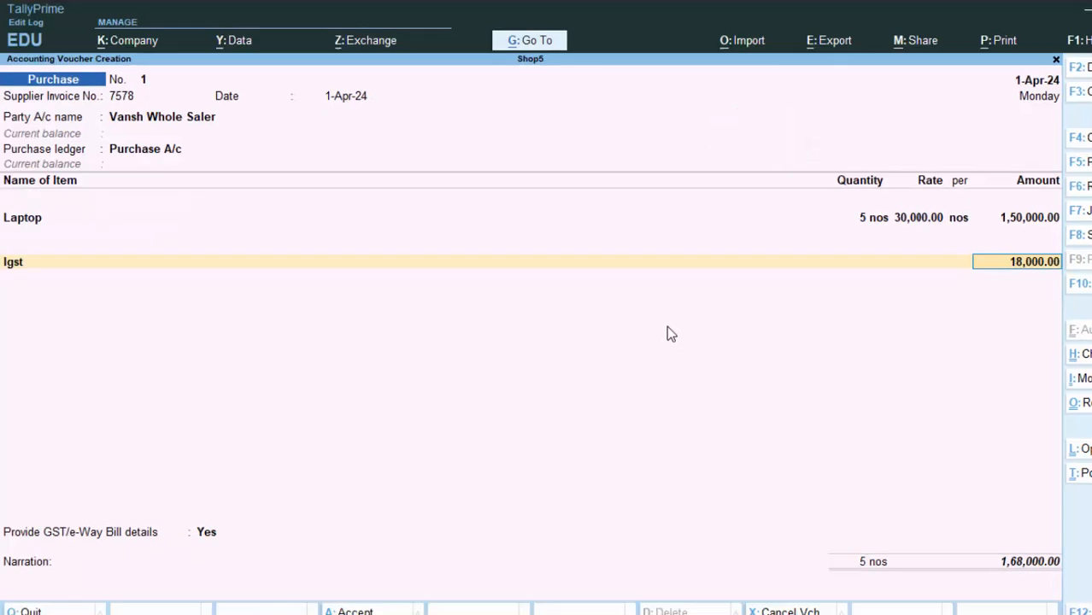
# Accept Igst of 18,000.00, skip e-Way Bill details, bill as new reference 7578, and save voucher No. 1.
pyautogui.press('Return')
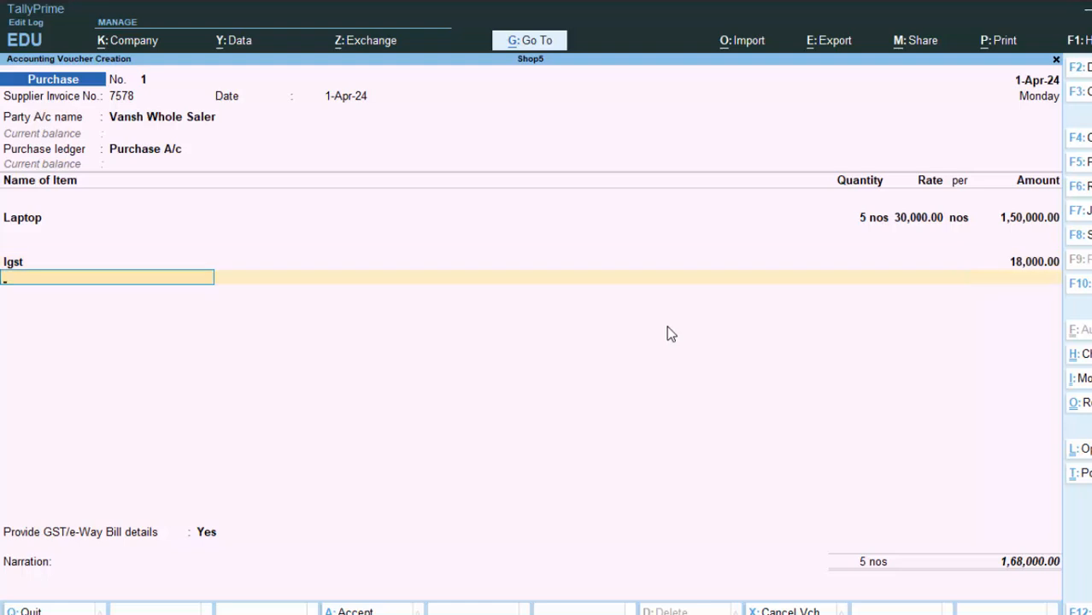
pyautogui.press('Return')
pyautogui.press('Up')
pyautogui.press('Return')
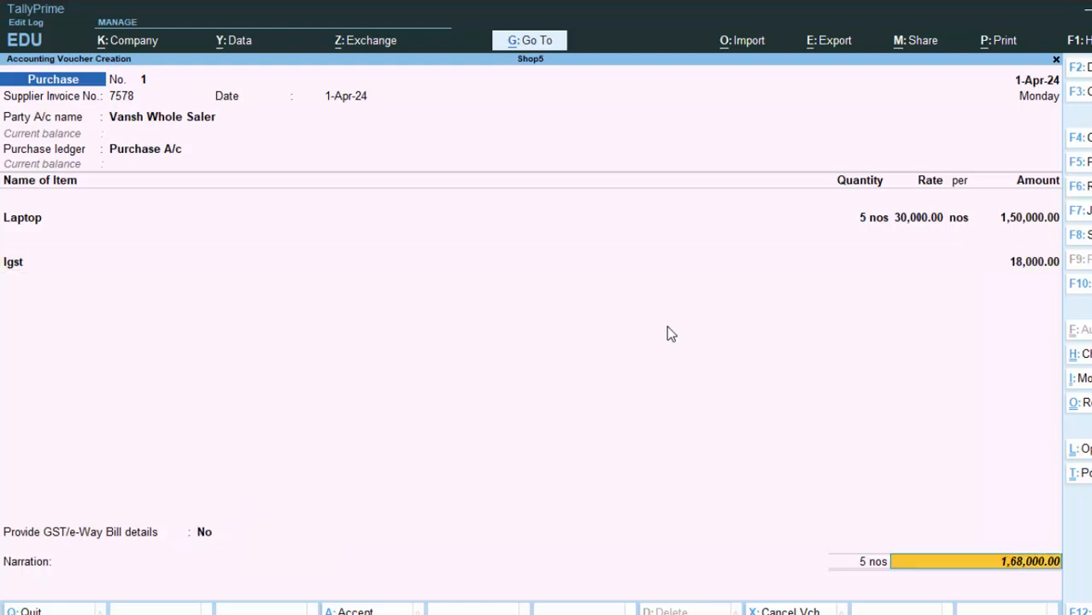
pyautogui.press('Return')
pyautogui.press('Return')
pyautogui.press('Return')
pyautogui.press('Return')
pyautogui.press('Return')
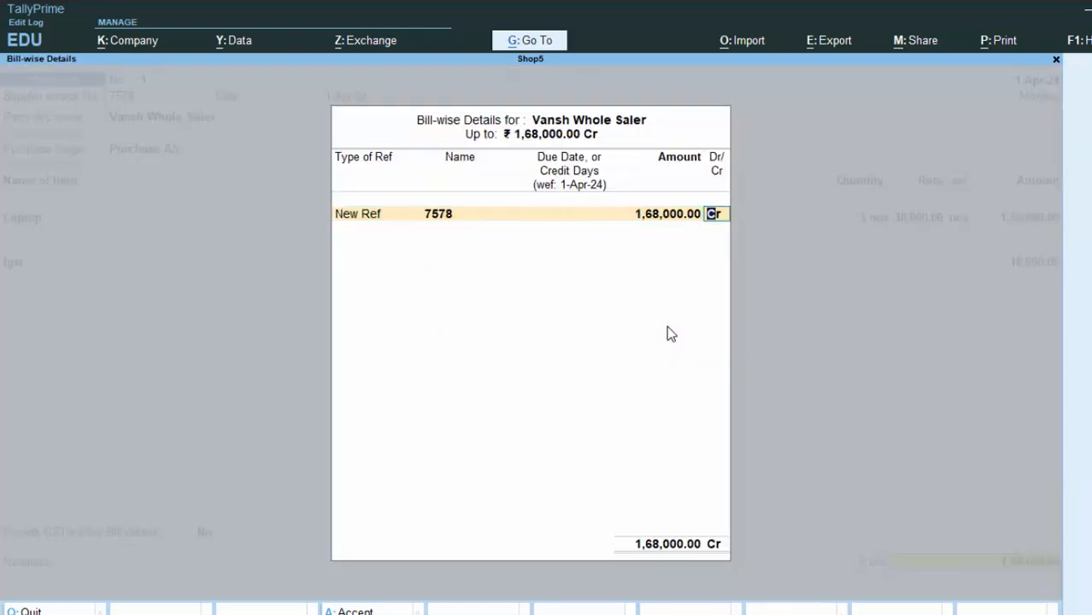
pyautogui.press('Return')
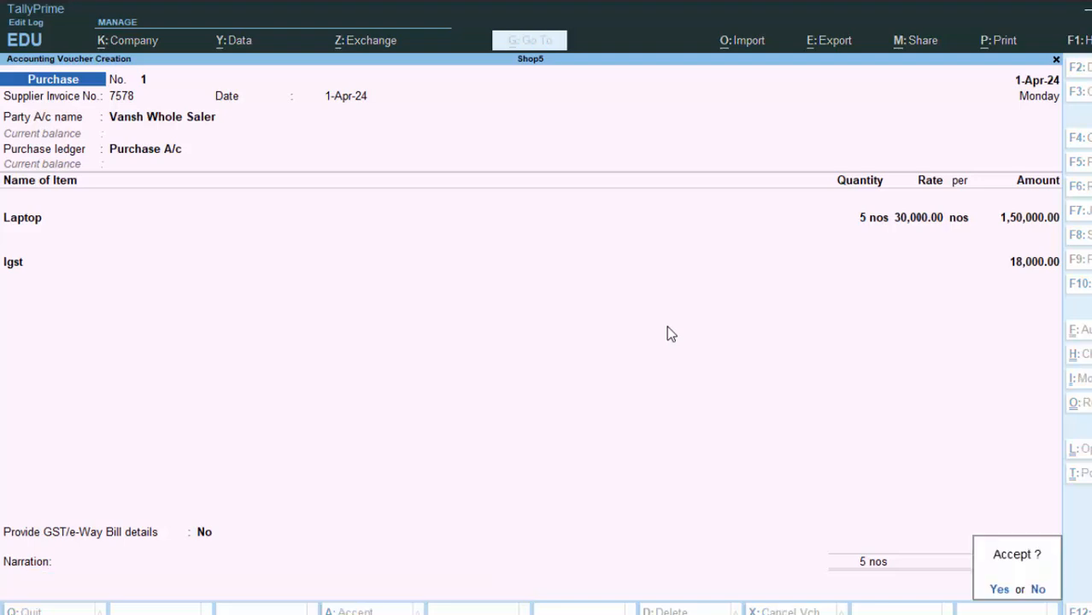
pyautogui.press('Return')
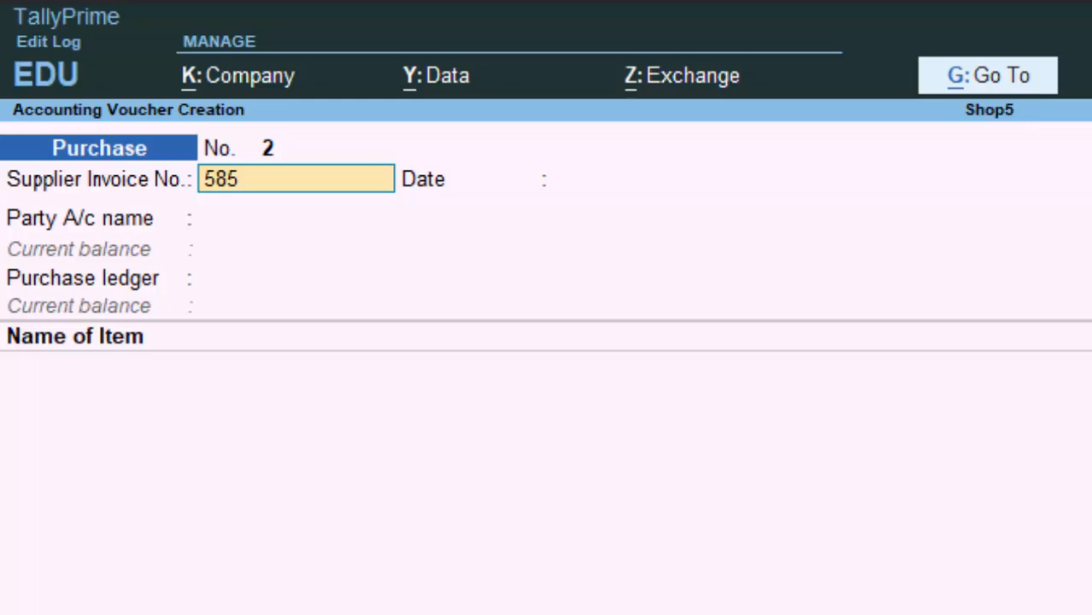
# After invoice 585, create party ledger Ankush Electronics & Computer under Sundry Creditors, state Uttar Pradesh.
pyautogui.press('Return')
pyautogui.press('Return')
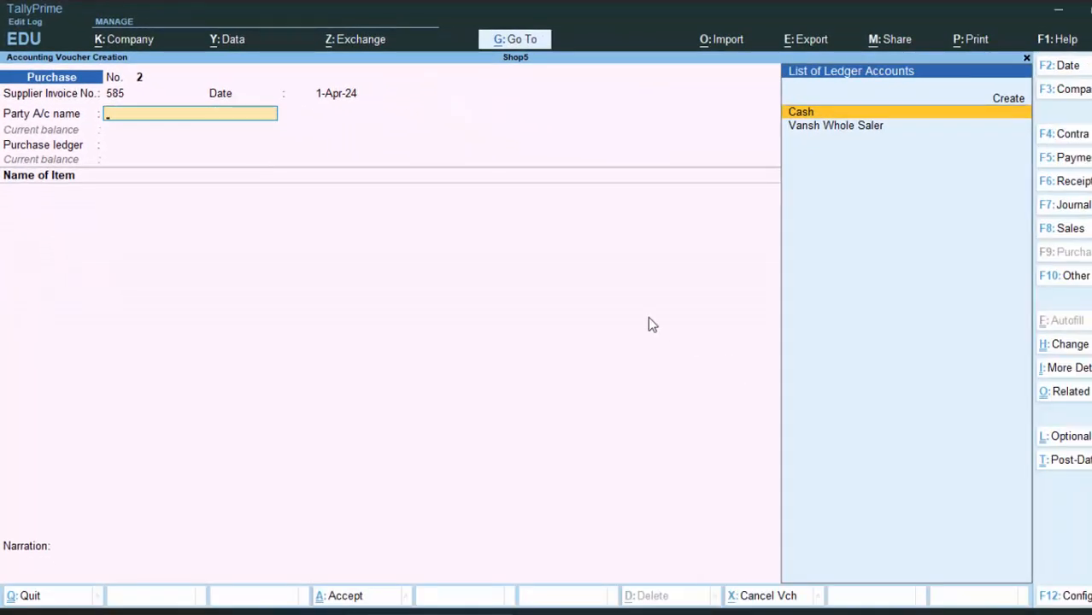
pyautogui.hotkey('alt', 'c')
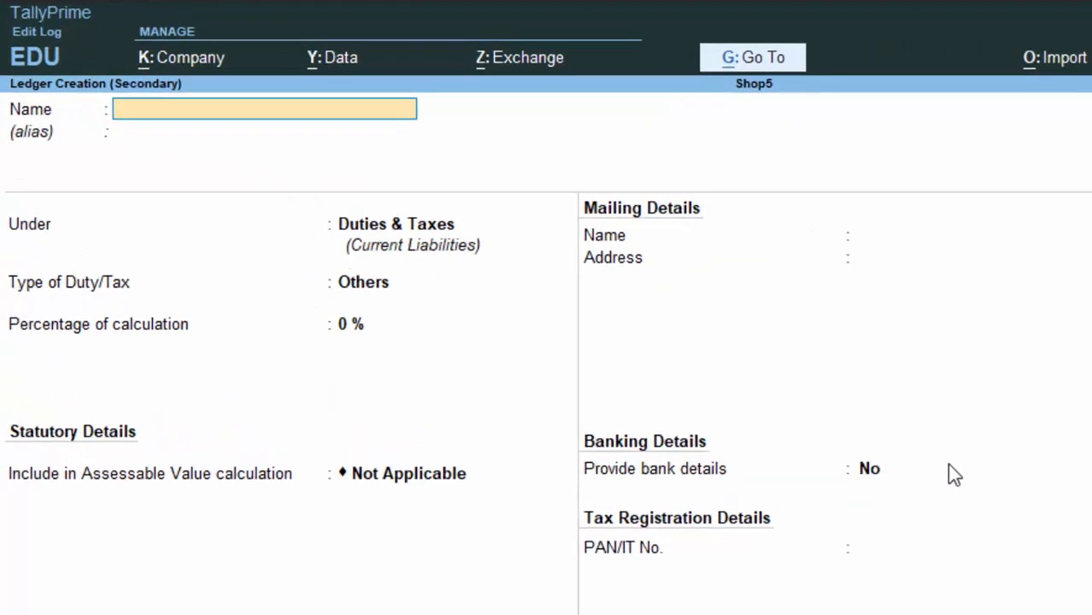
pyautogui.write('Ankush Electr')
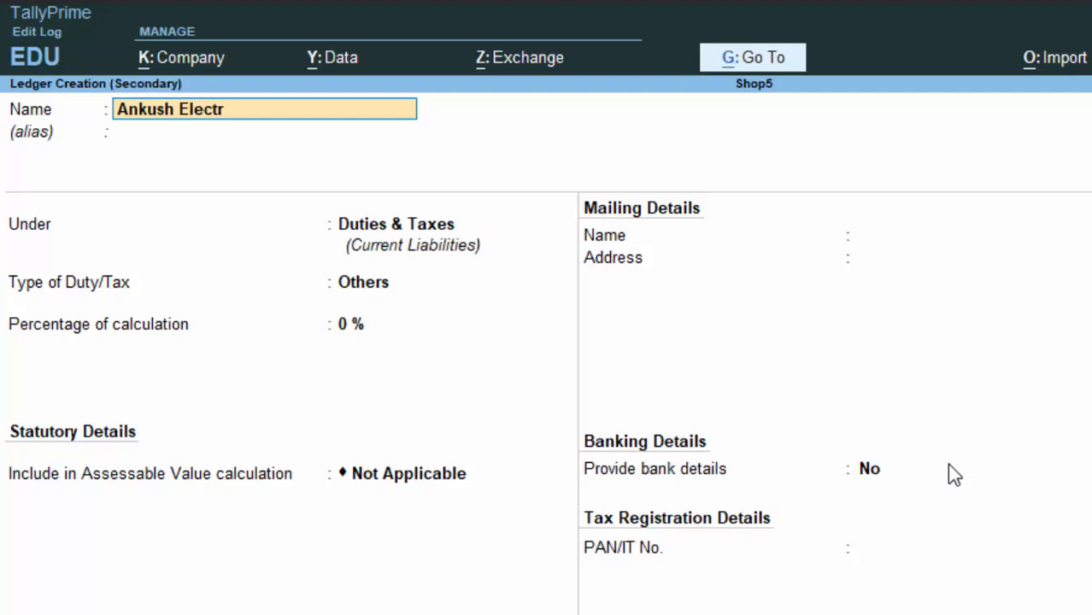
pyautogui.write('onics & Comp')
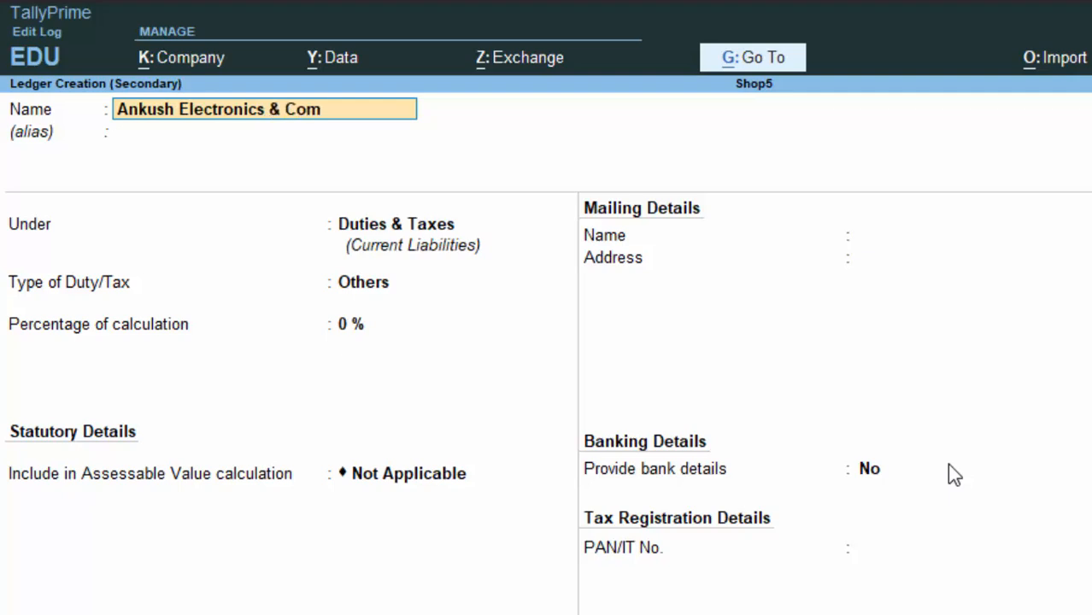
pyautogui.write('uter')
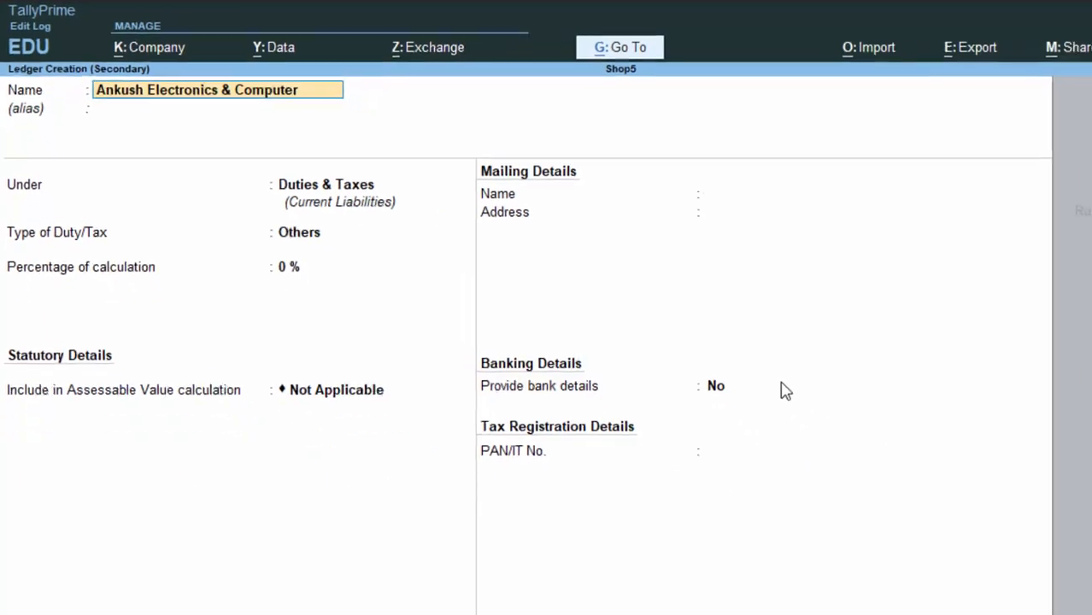
pyautogui.press('Return')
pyautogui.press('Return')
pyautogui.write('S')
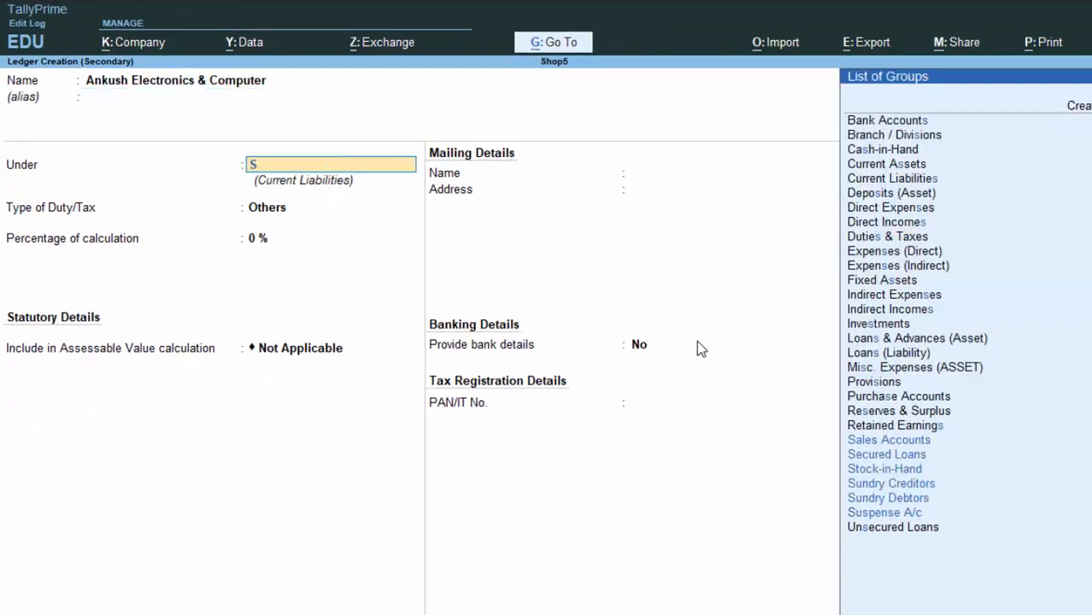
pyautogui.press('Down')
pyautogui.press('Down')
pyautogui.press('Down')
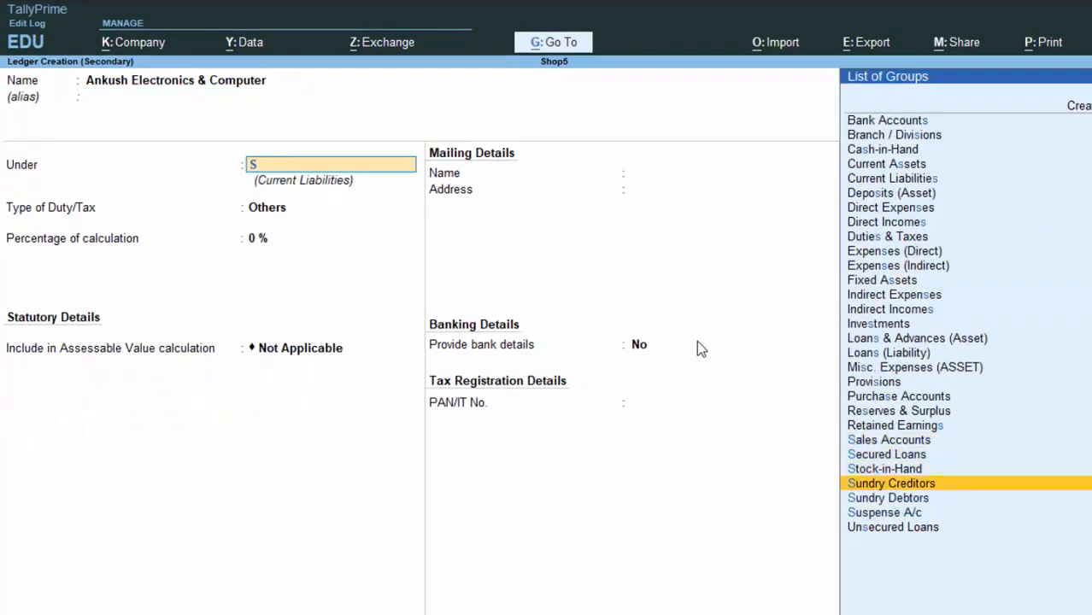
pyautogui.press('Return')
pyautogui.press('Return')
pyautogui.press('Return')
pyautogui.press('Return')
pyautogui.press('Return')
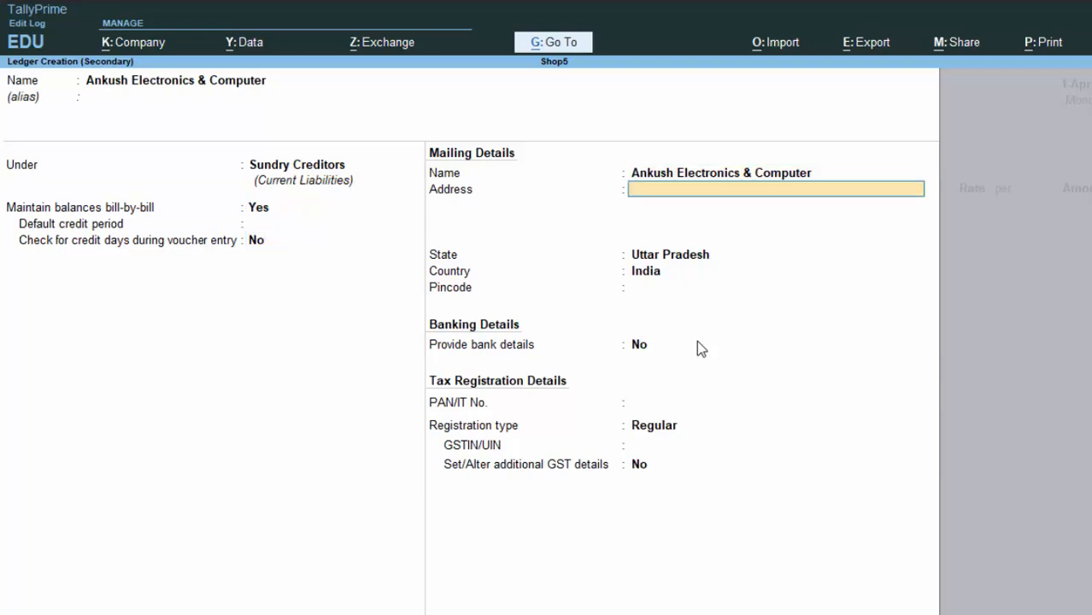
pyautogui.press('Return')
pyautogui.press('Return')
pyautogui.press('Return')
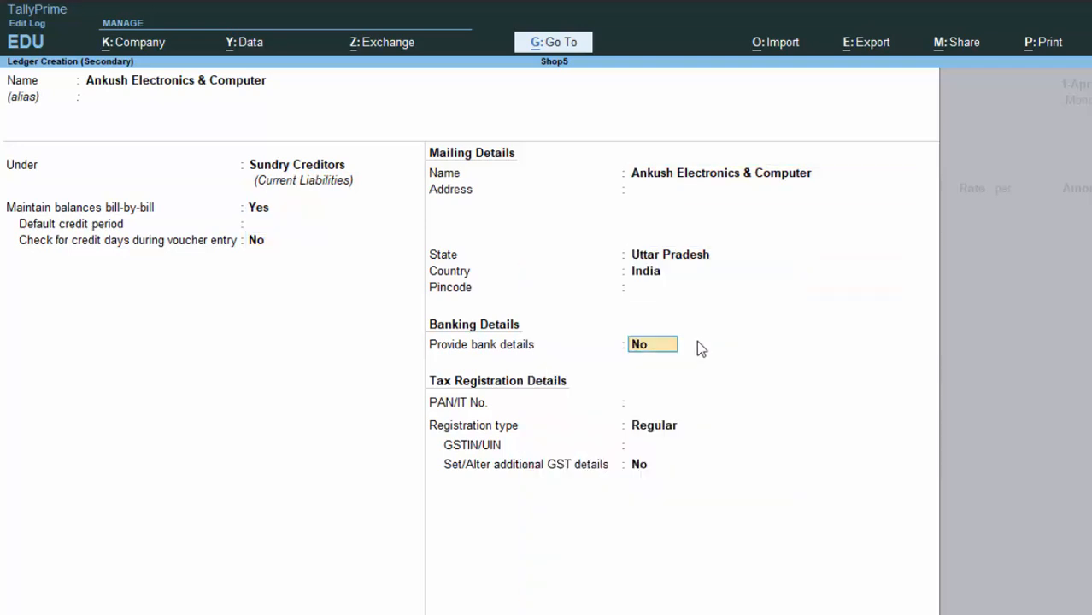
pyautogui.press('Return')
pyautogui.press('Return')
pyautogui.press('Return')
pyautogui.press('Return')
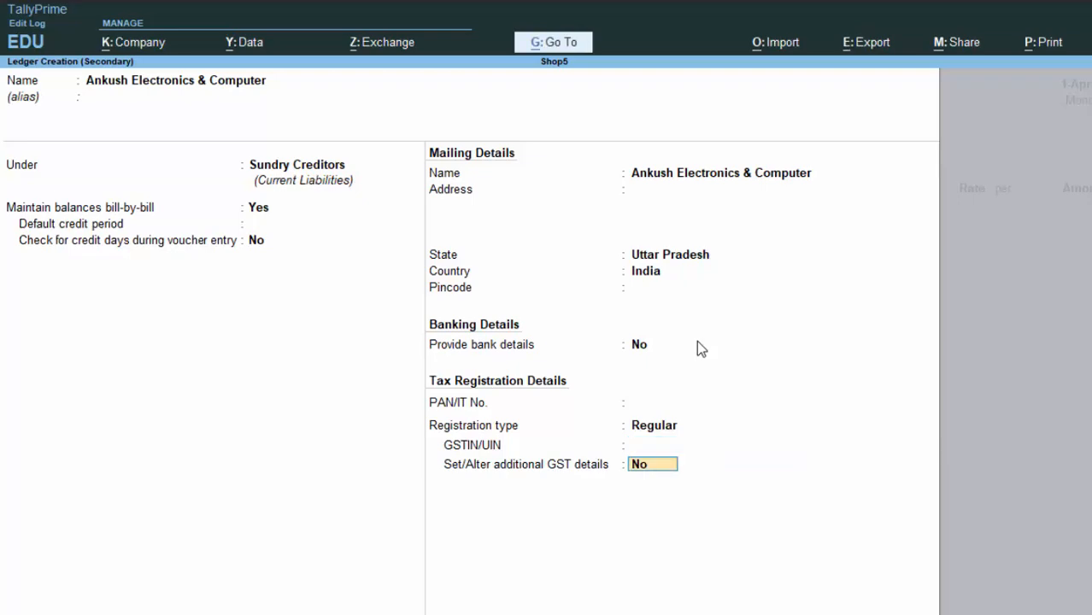
pyautogui.press('Return')
pyautogui.press('Return')
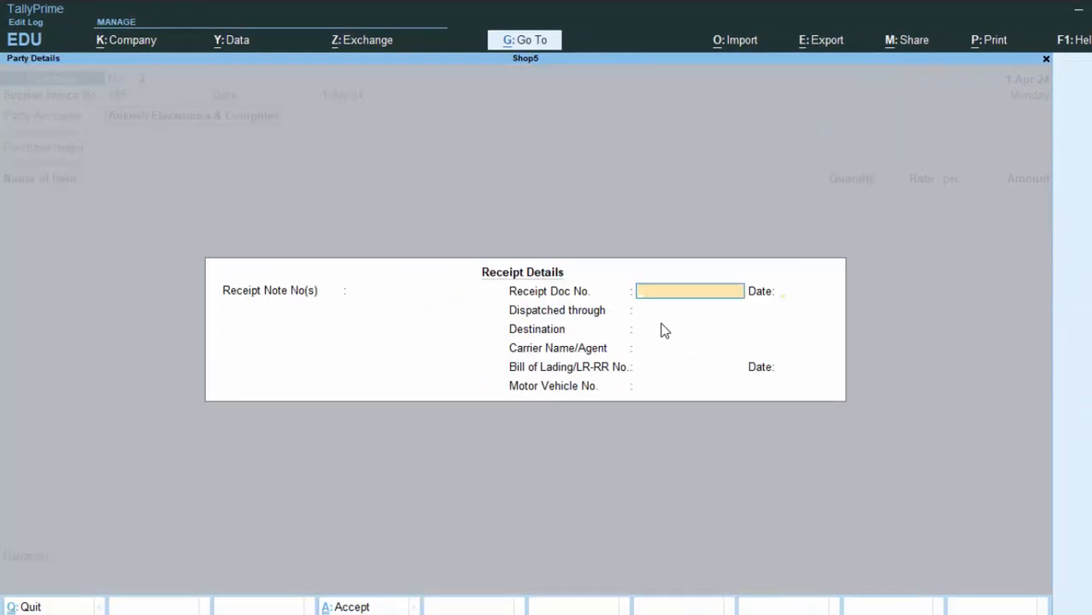
pyautogui.press('Return')
pyautogui.press('Return')
pyautogui.press('Return')
pyautogui.press('Return')
pyautogui.press('Return')
pyautogui.press('Return')
pyautogui.press('Return')
pyautogui.press('Return')
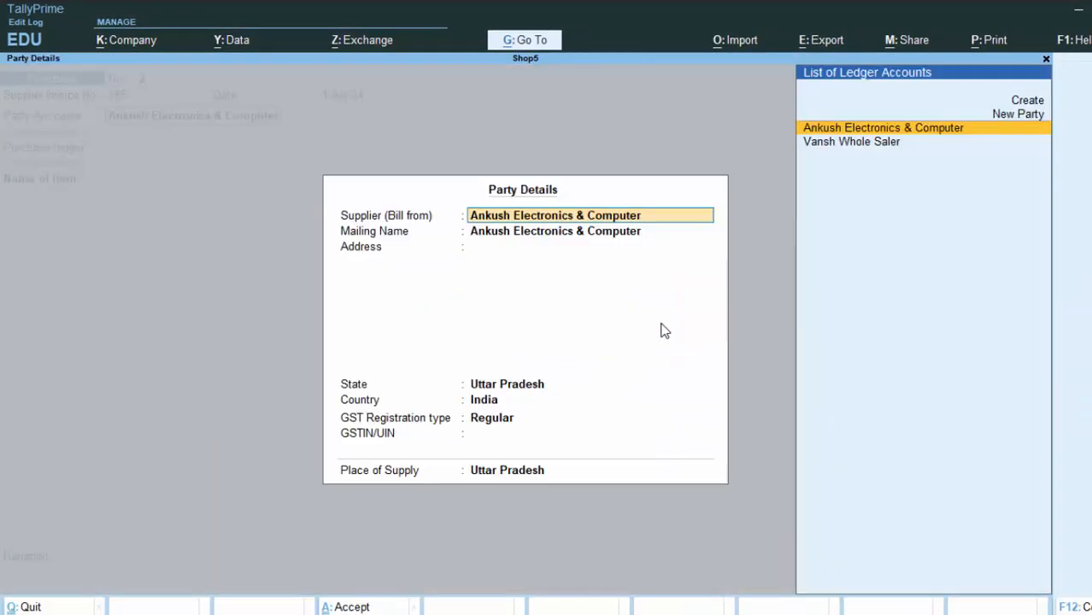
# Enter 50 nos of Laptop at 30,000.00 under Purchase A/c, totalling 15,00,000.00.
pyautogui.press('Return')
pyautogui.press('Return')
pyautogui.press('Return')
pyautogui.press('Return')
pyautogui.press('Return')
pyautogui.press('Return')
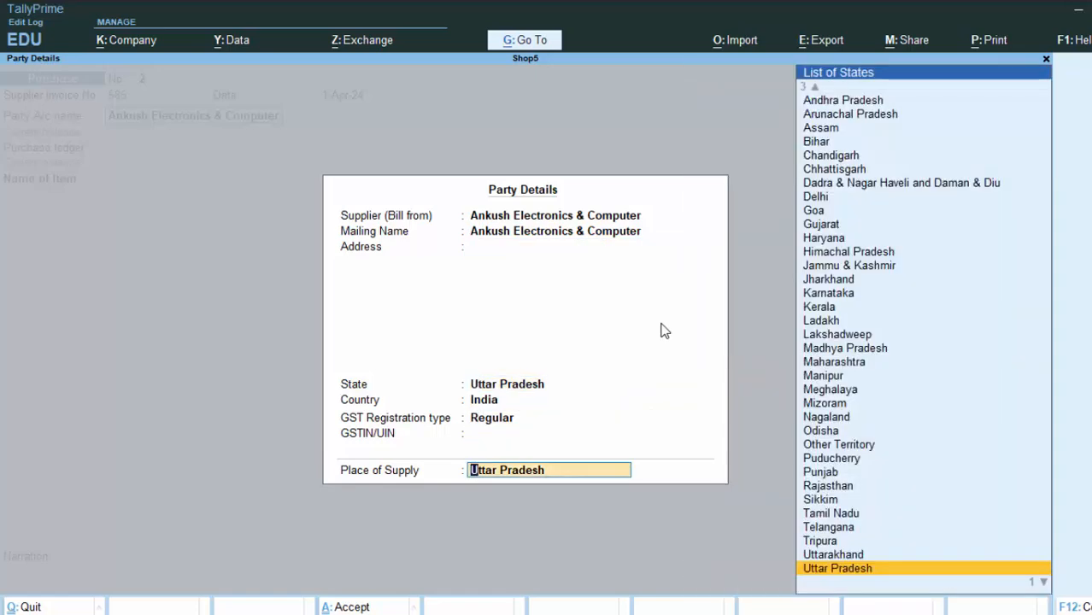
pyautogui.press('Return')
pyautogui.press('Return')
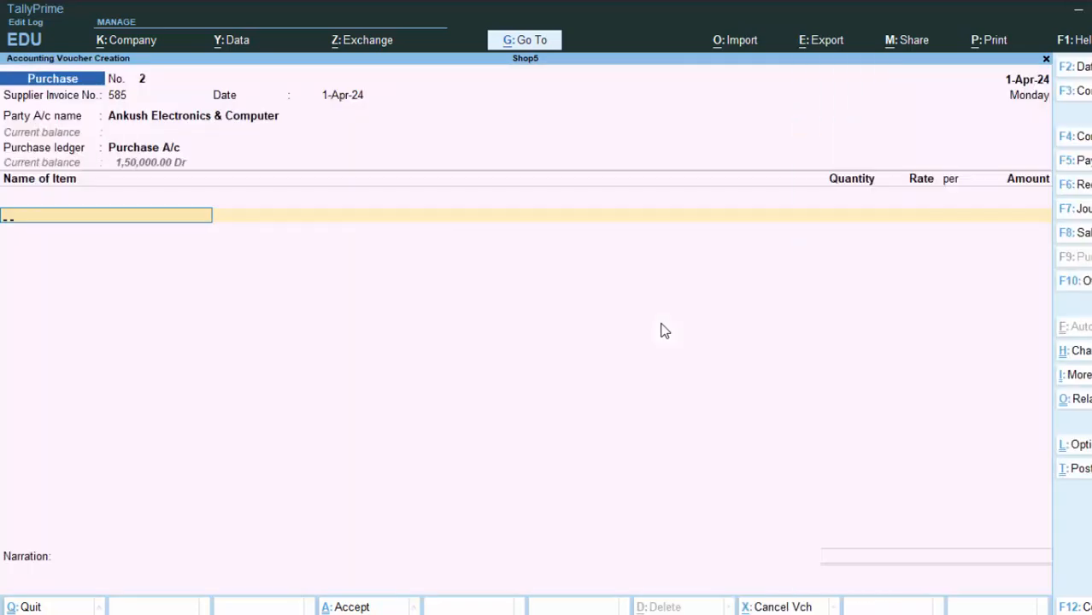
pyautogui.press('Return')
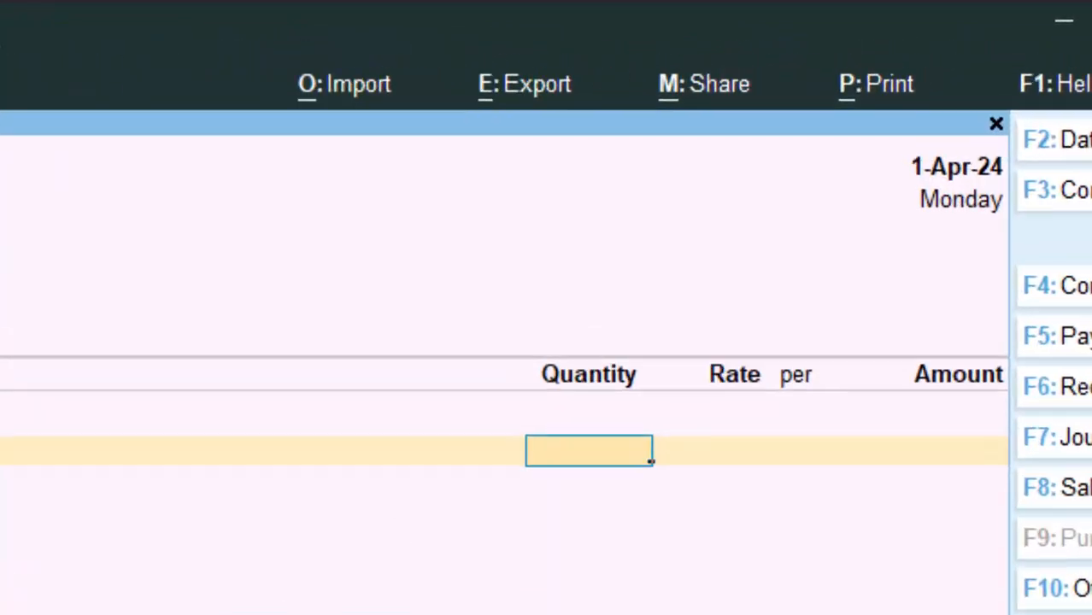
pyautogui.write('50')
pyautogui.press('Return')
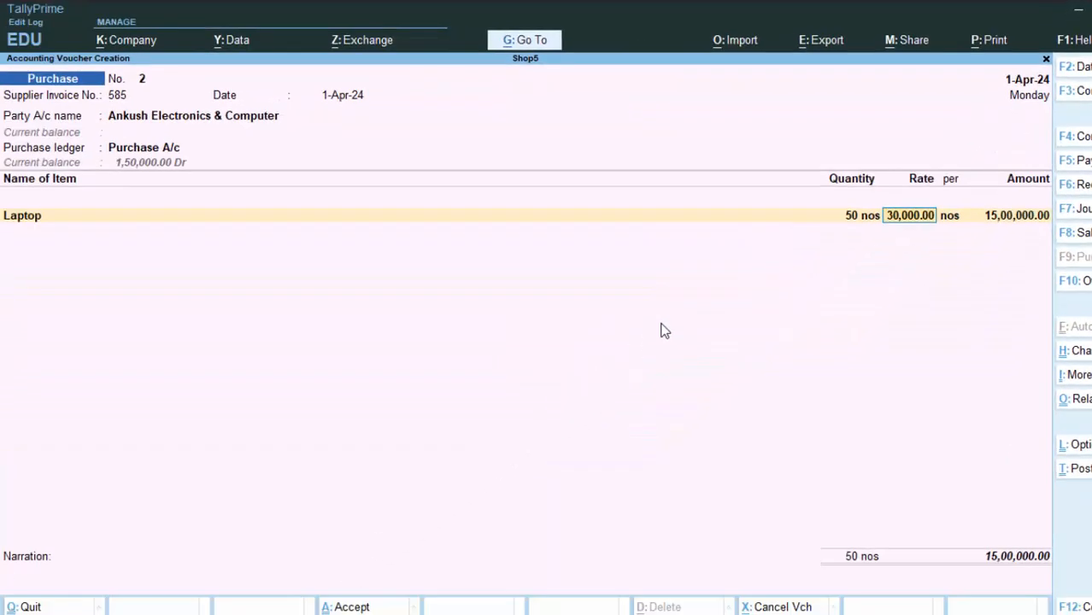
pyautogui.press('Return')
# Add Cgst and Sgst tax lines of 90,000.00 each, bringing the total to 16,80,000.00.
pyautogui.press('Return')
pyautogui.press('Return')
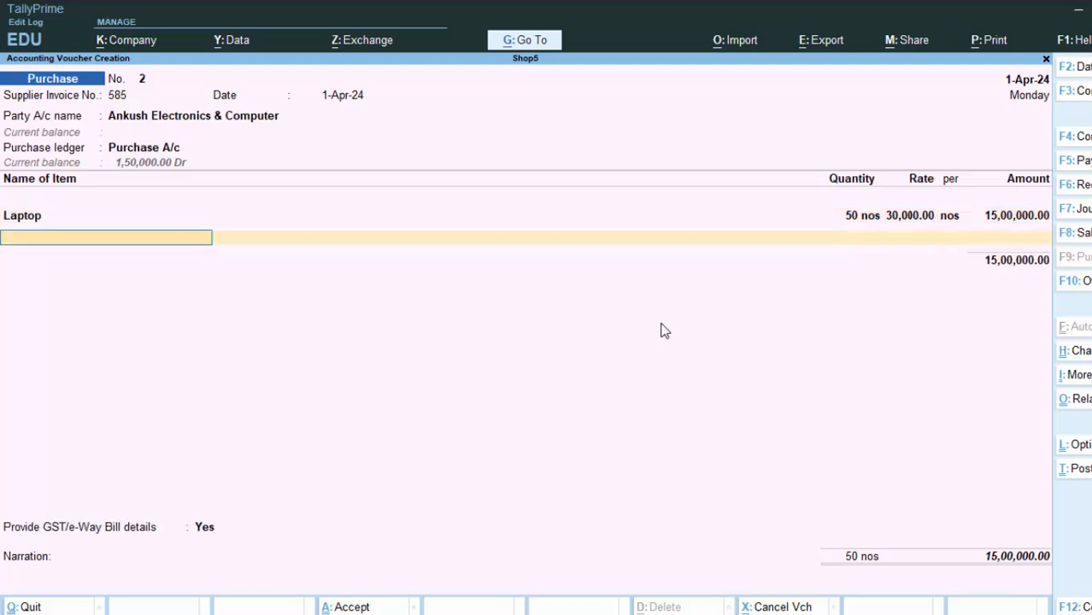
pyautogui.press('Return')
pyautogui.write('i')
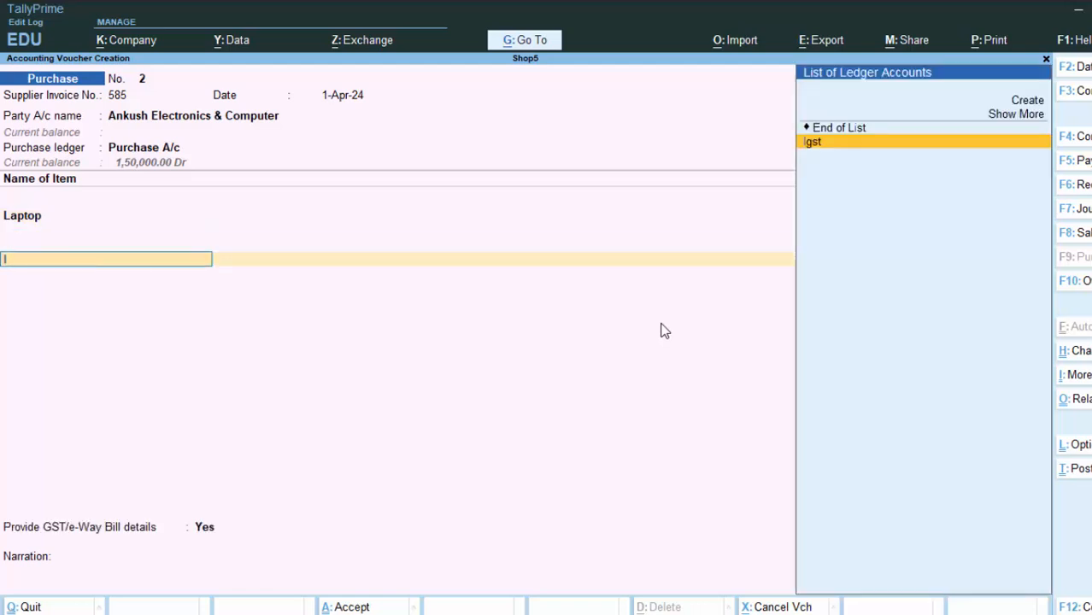
pyautogui.press('Return')
pyautogui.press('BackSpace')
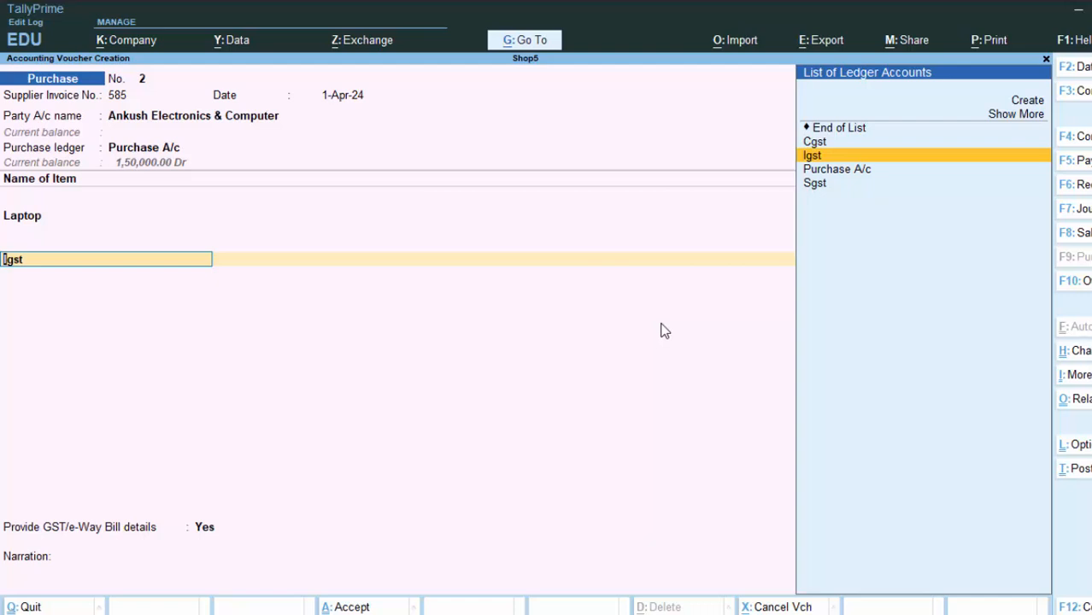
pyautogui.press('Up')
pyautogui.press('Return')
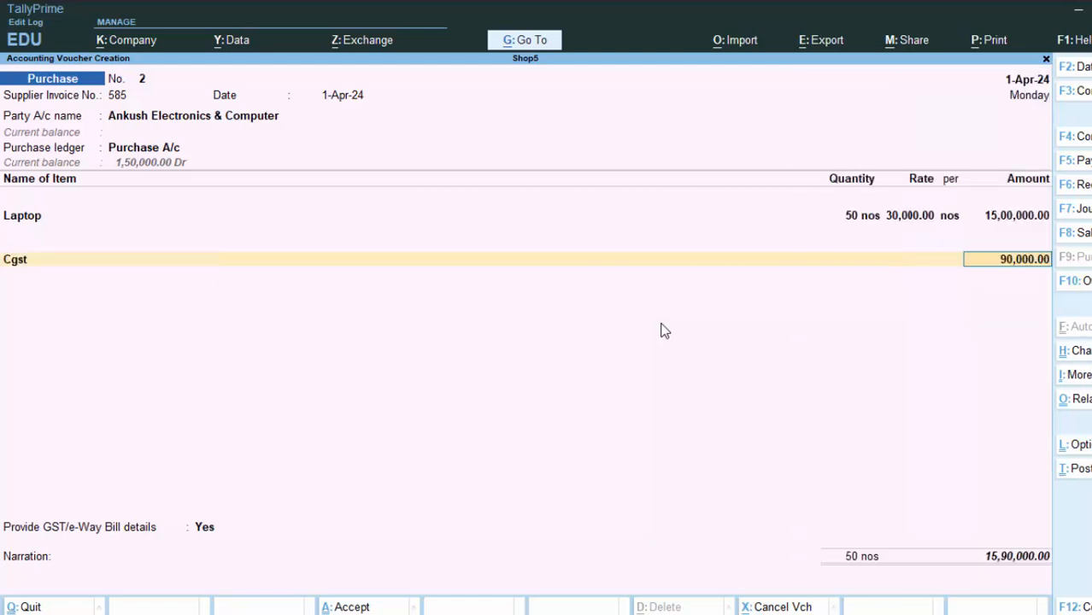
pyautogui.press('Return')
pyautogui.write('s')
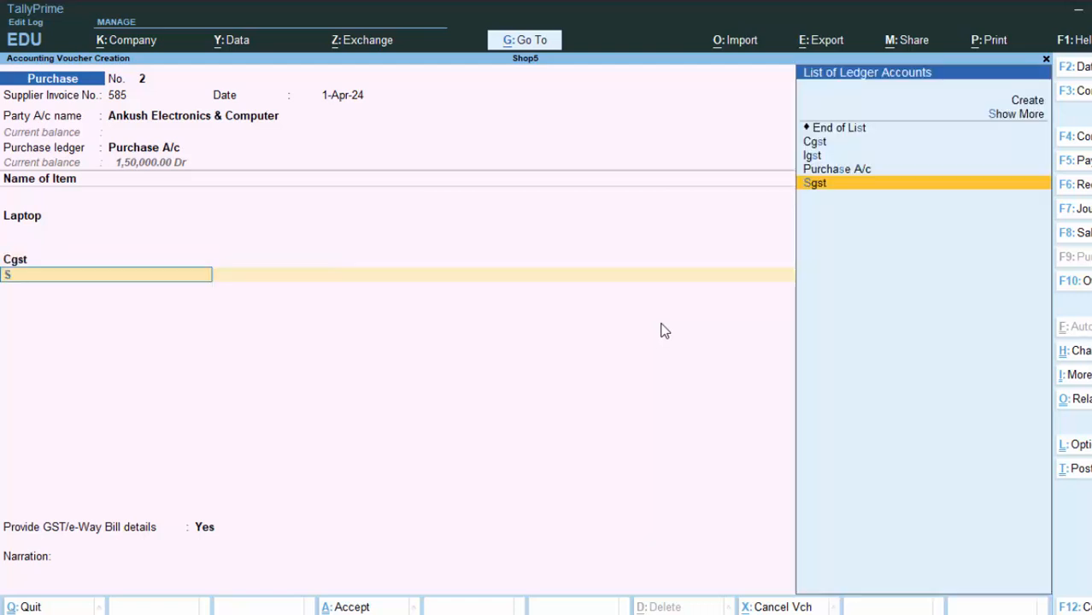
pyautogui.press('Return')
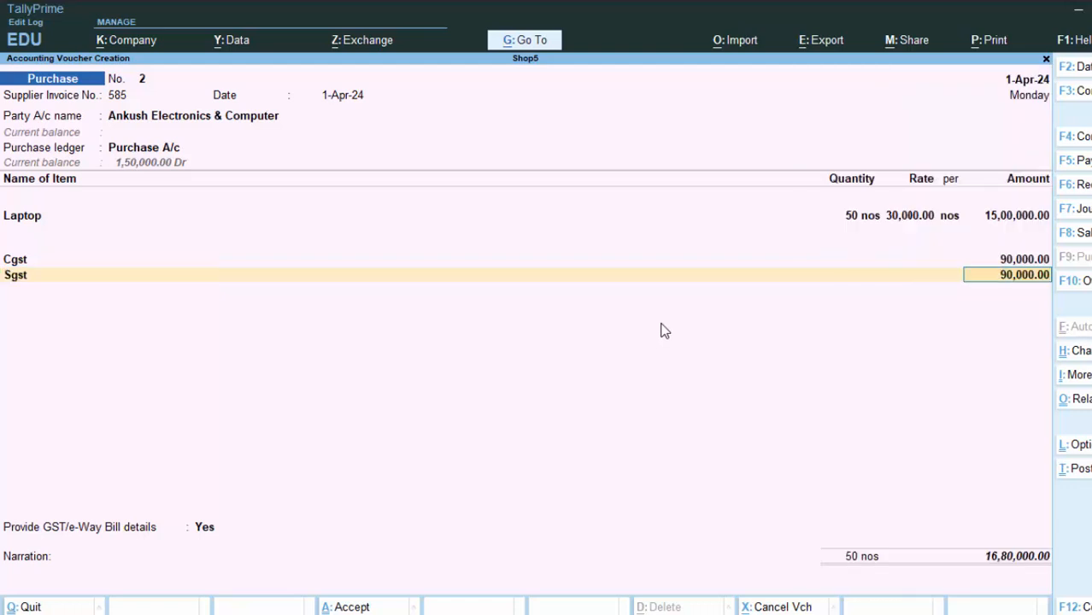
# Decline GST/e-Way Bill details and accept new bill reference 585 for voucher No. 2.
pyautogui.press('Return')
pyautogui.press('Return')
pyautogui.press('Up')
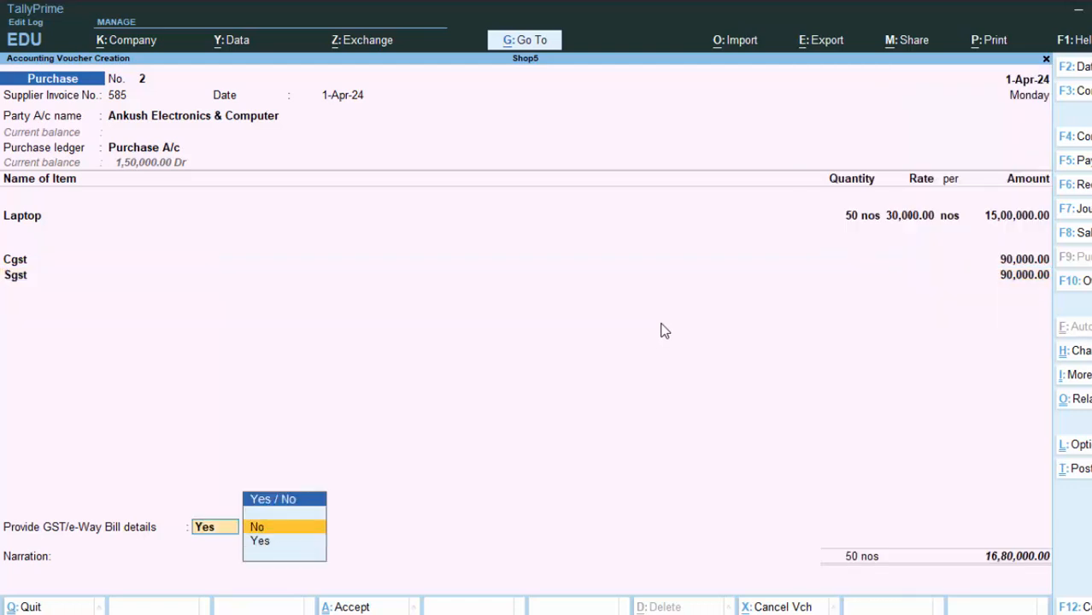
pyautogui.press('Return')
pyautogui.press('Return')
pyautogui.press('Return')
pyautogui.press('Return')
pyautogui.press('Return')
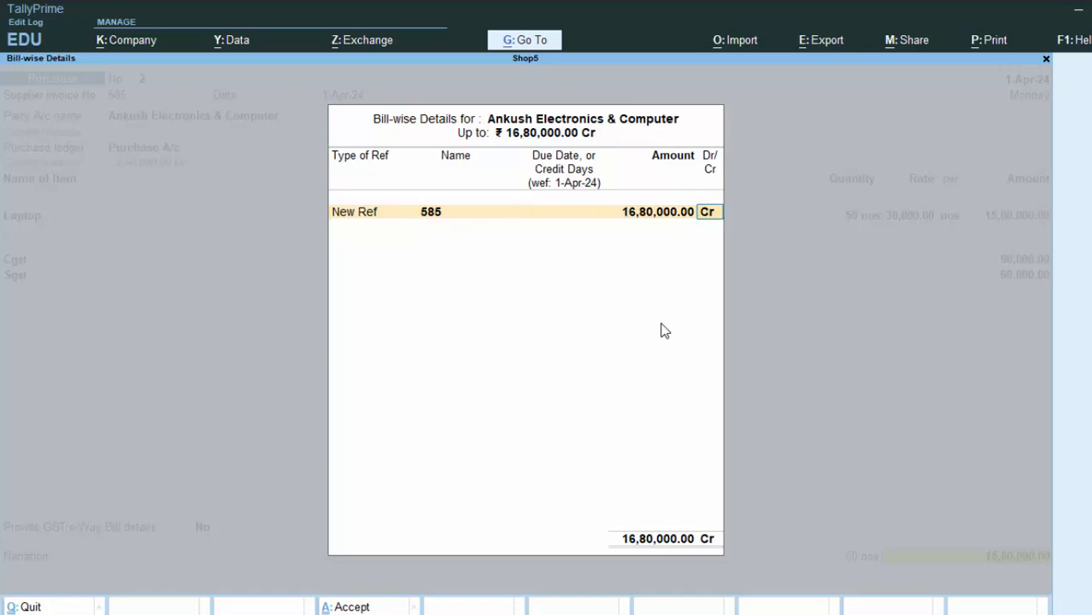
pyautogui.press('Return')
pyautogui.press('Return')
pyautogui.press('Return')
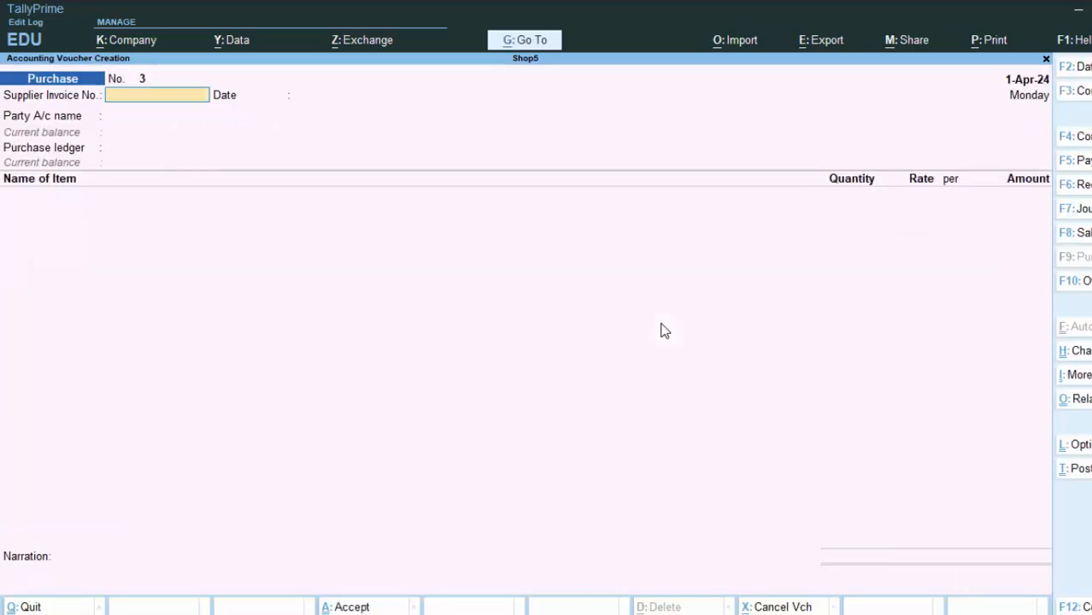